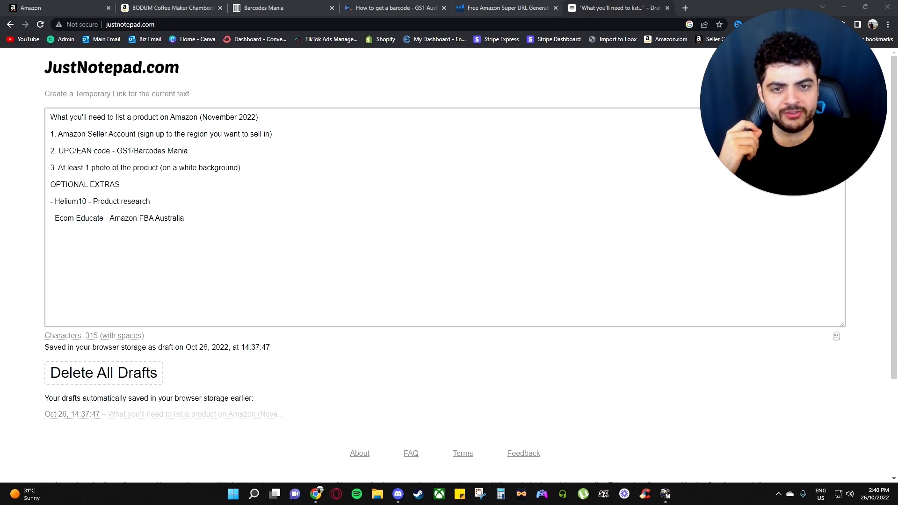
# Step: Compare the barcode prices and terms on the GS1 Australia and Barcodes Mania sites, and return to the listing requirements notes
pyautogui.click(390, 6)
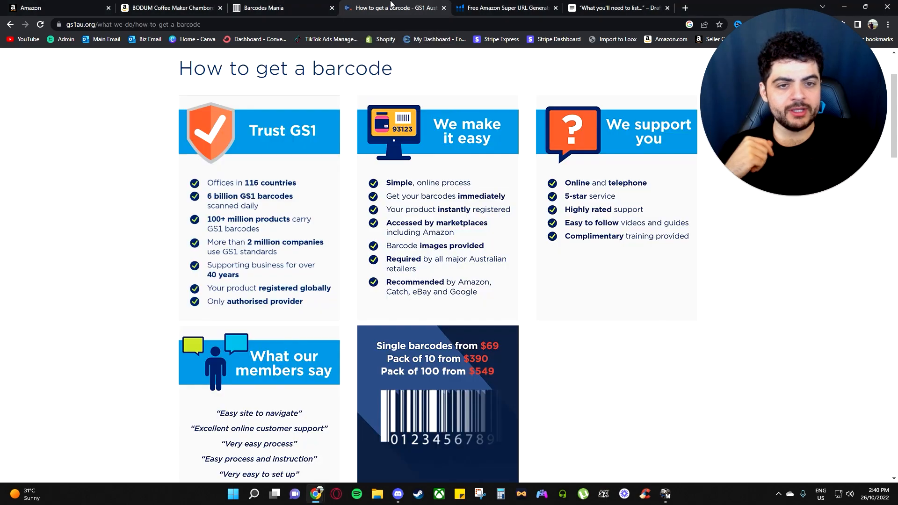
pyautogui.scroll(-2, 423, 237)
pyautogui.scroll(-1, 430, 257)
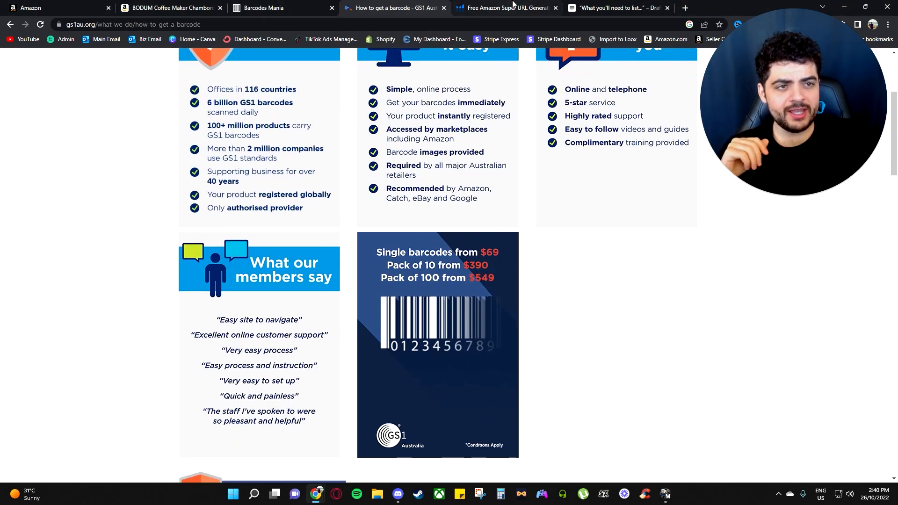
pyautogui.click(283, 8)
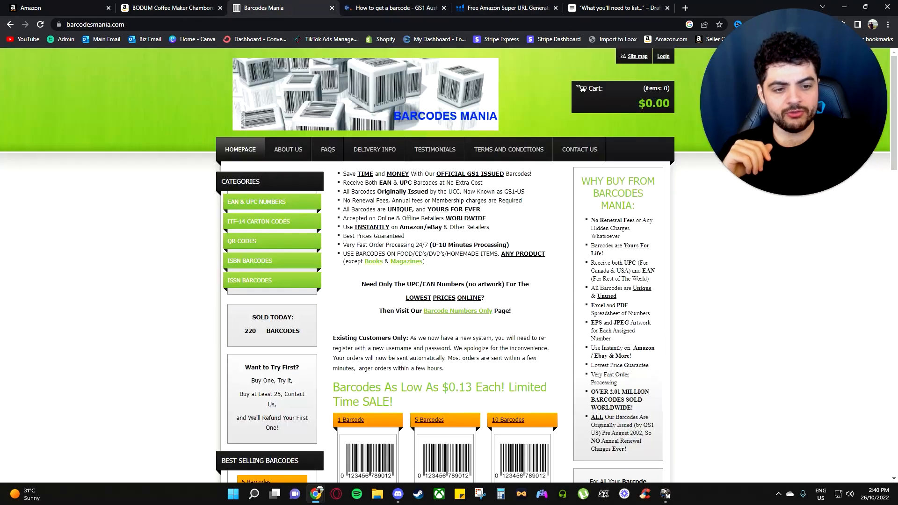
pyautogui.scroll(-2, 446, 269)
pyautogui.scroll(-1, 444, 270)
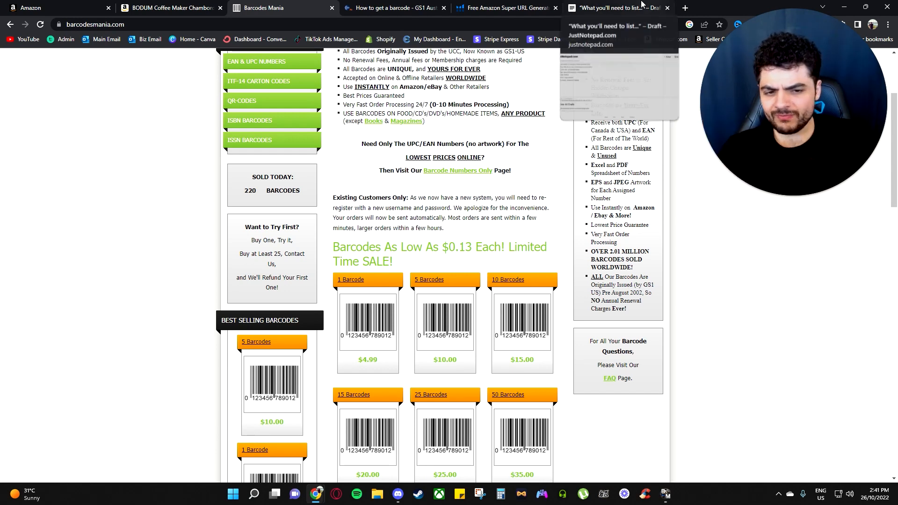
pyautogui.click(422, 4)
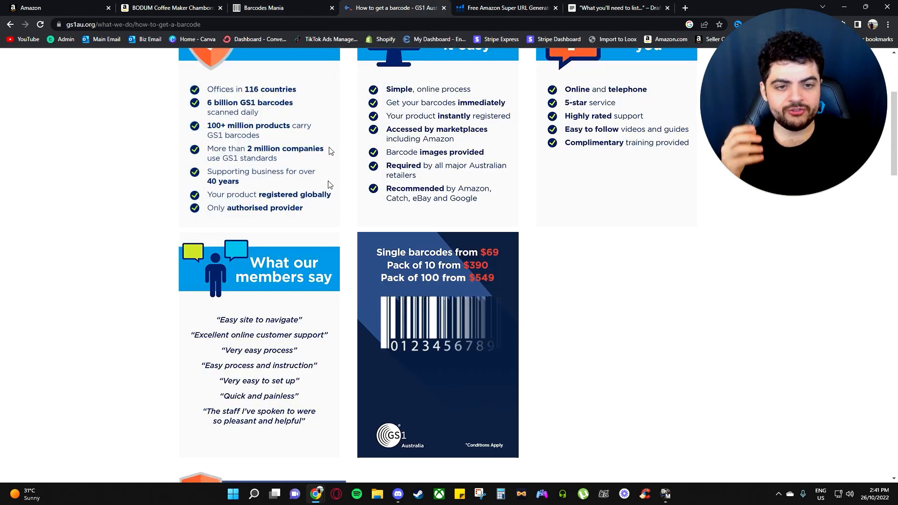
pyautogui.scroll(3, 271, 187)
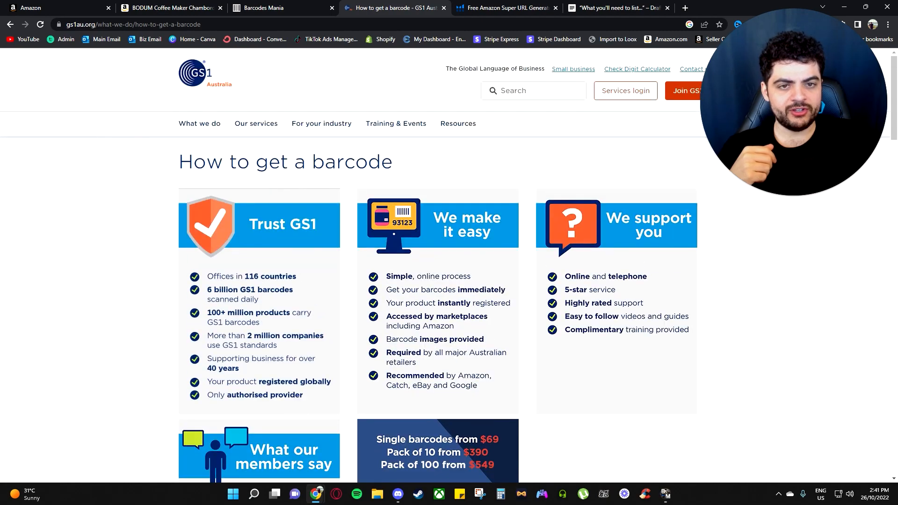
pyautogui.scroll(-3, 420, 201)
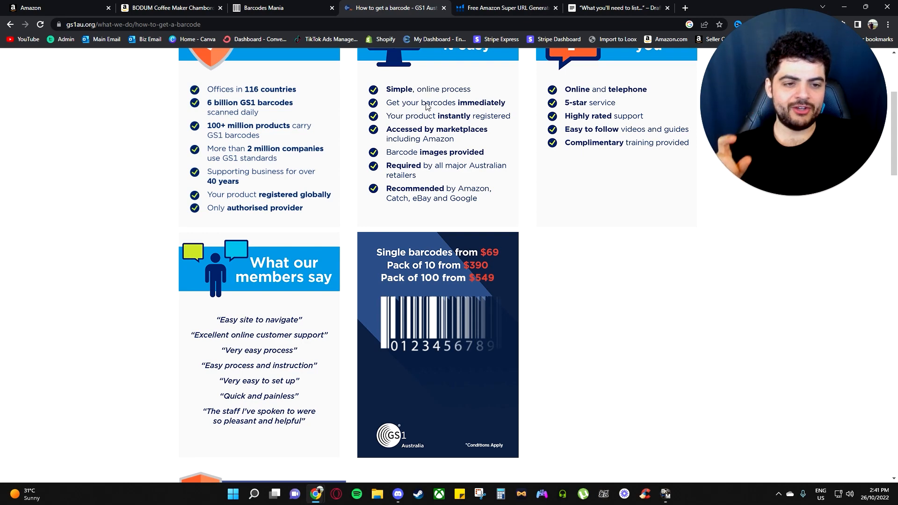
pyautogui.click(571, 11)
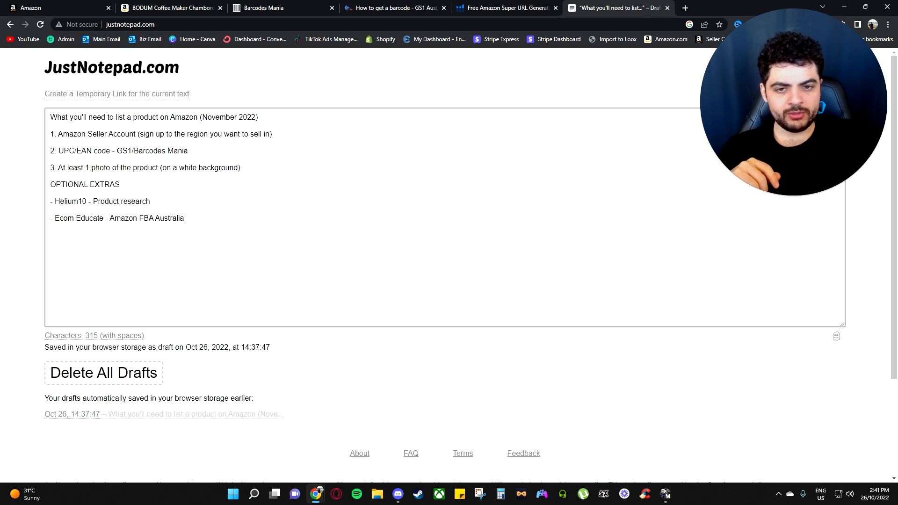
# Step: Open the Add Products page from the Catalog section of Amazon Seller Central
pyautogui.click(61, 8)
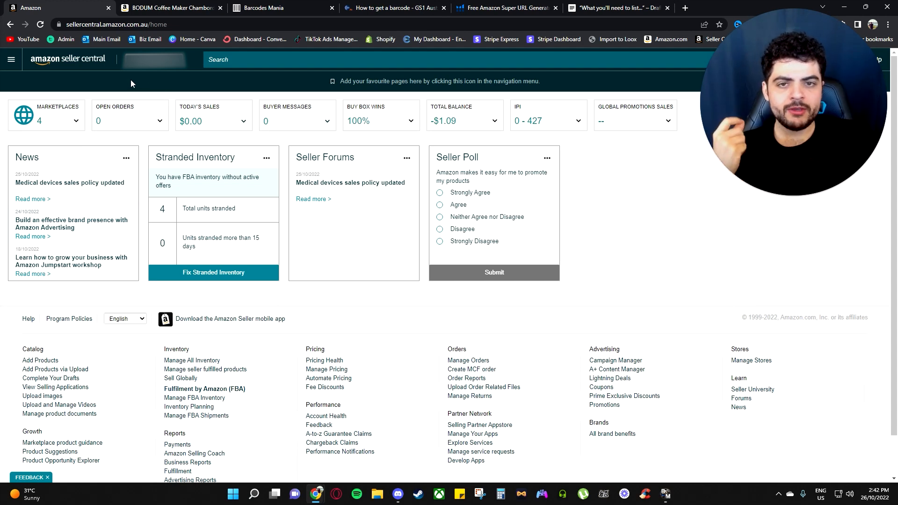
pyautogui.click(11, 60)
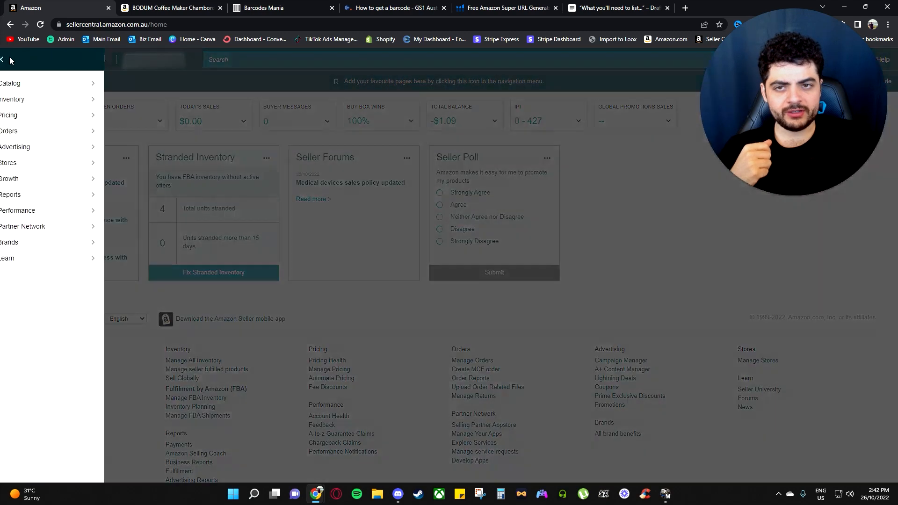
pyautogui.moveTo(48, 84)
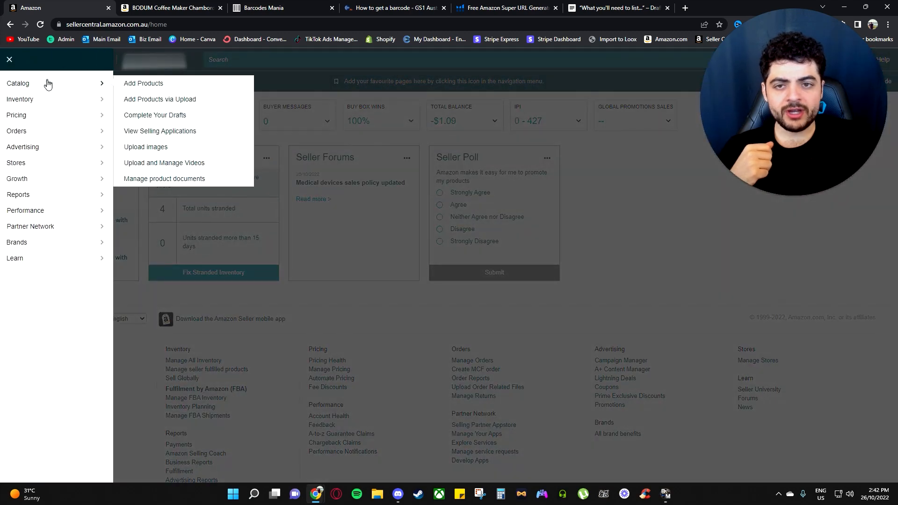
pyautogui.click(127, 84)
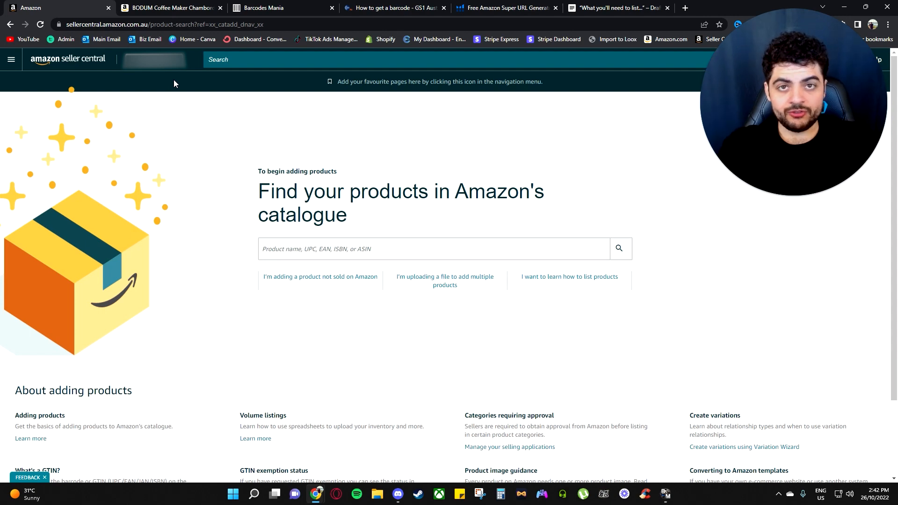
# Step: Examine the title and 0.5 Litre size wording of the BODUM coffee maker listing, and return to Seller Central
pyautogui.click(160, 6)
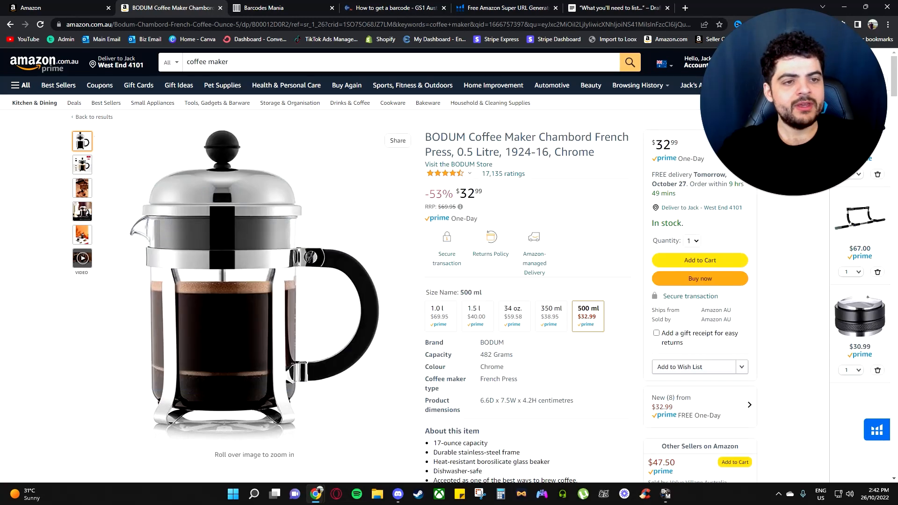
pyautogui.moveTo(431, 137); pyautogui.dragTo(610, 138)
pyautogui.click(603, 155)
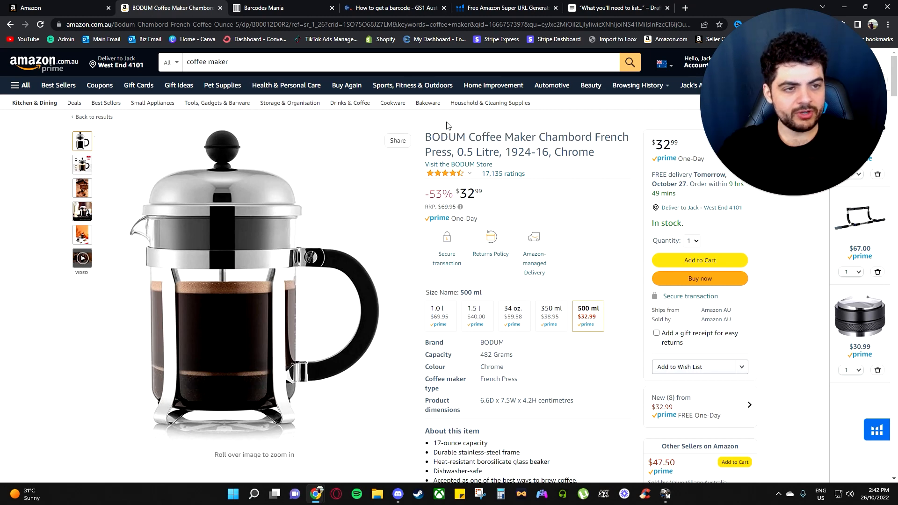
pyautogui.moveTo(457, 152); pyautogui.dragTo(493, 152)
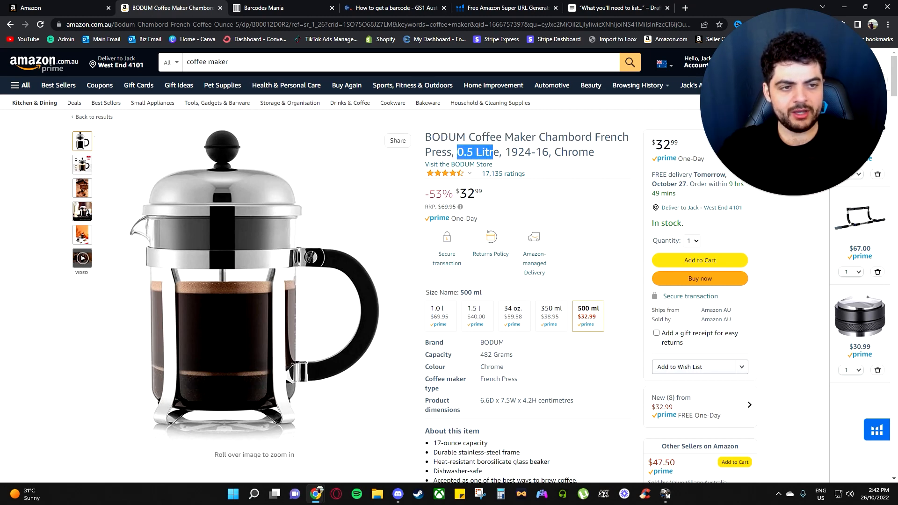
pyautogui.click(336, 126)
pyautogui.click(53, 6)
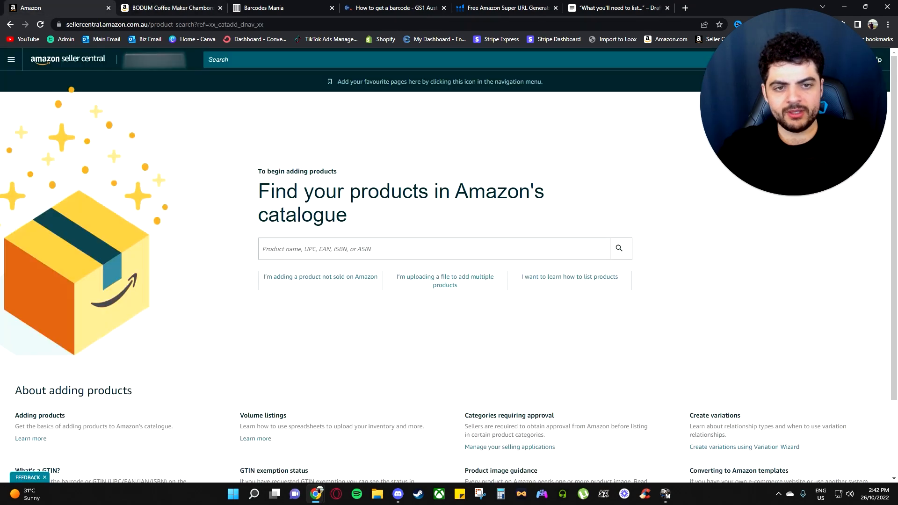
pyautogui.click(10, 59)
pyautogui.moveTo(65, 85)
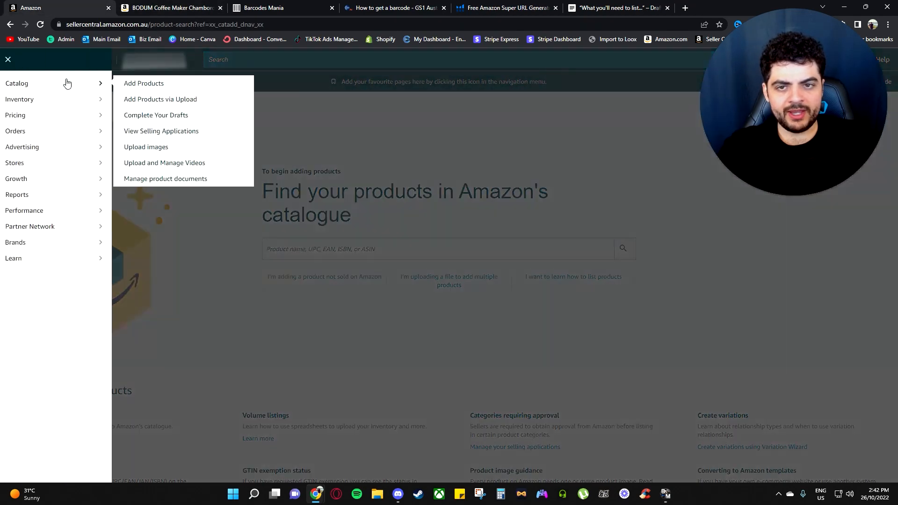
pyautogui.click(9, 59)
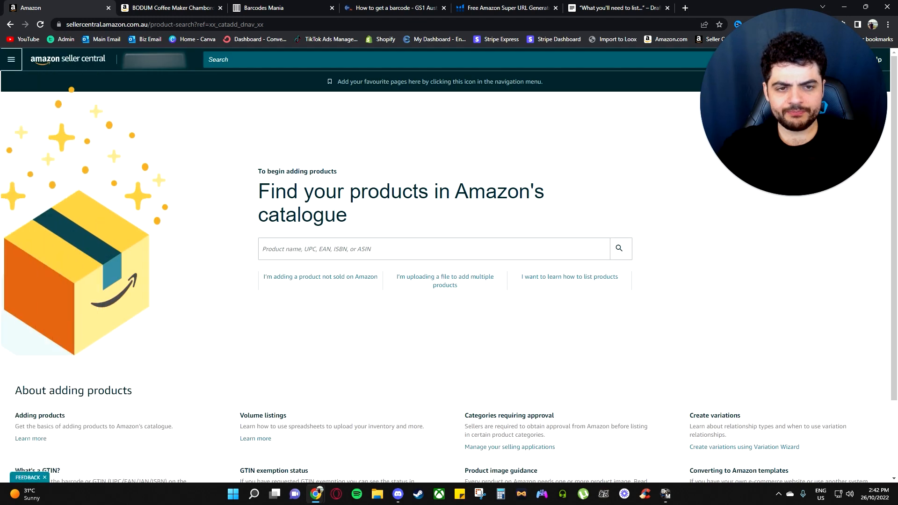
# Step: Start adding a product not sold on Amazon and search the product categories for "coffee"
pyautogui.click(310, 280)
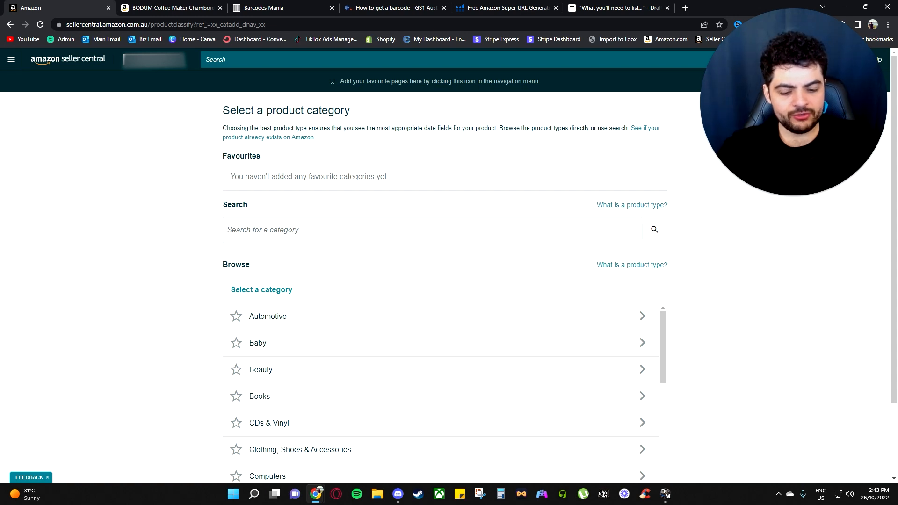
pyautogui.write('coff')
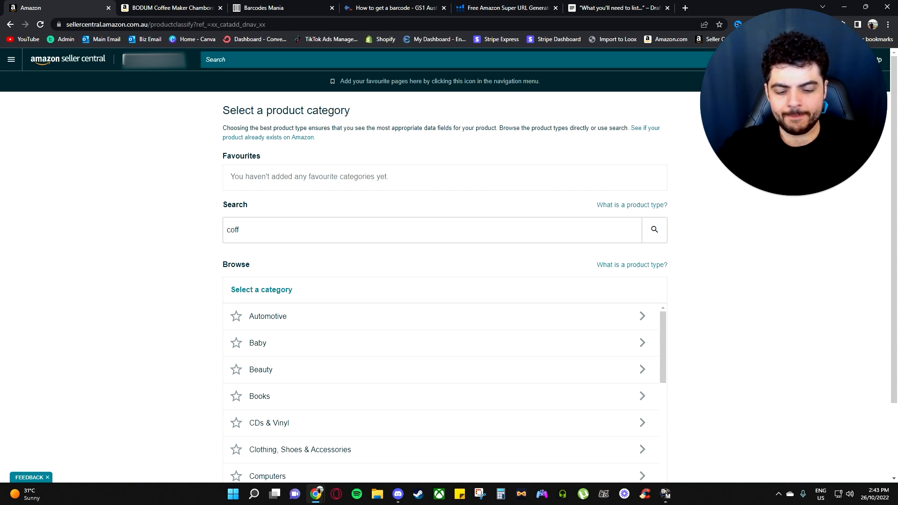
pyautogui.write('ee')
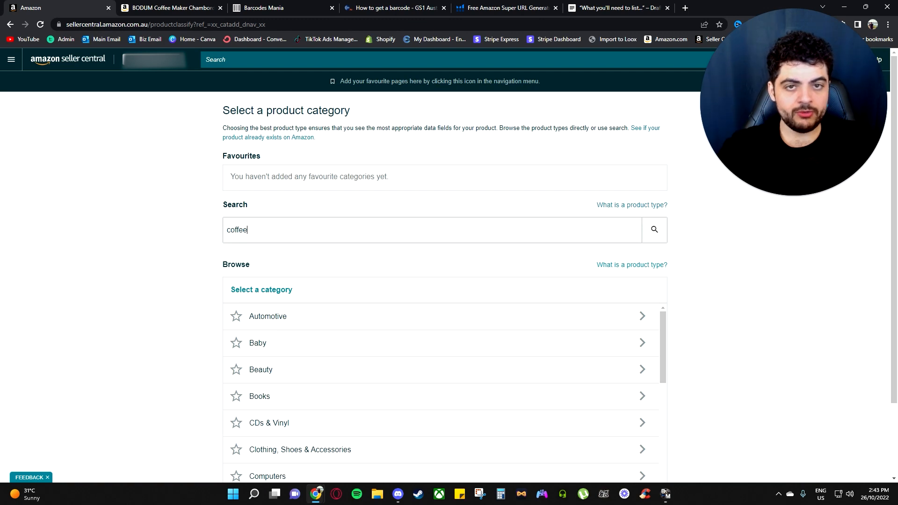
pyautogui.press('Return')
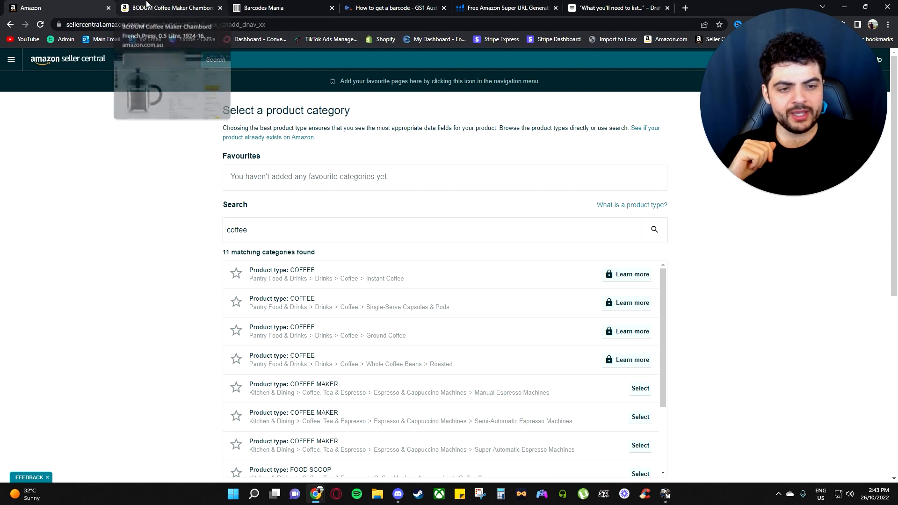
# Step: Check the product information and Best Sellers Rank categories on the BODUM coffee maker listing
pyautogui.click(146, 6)
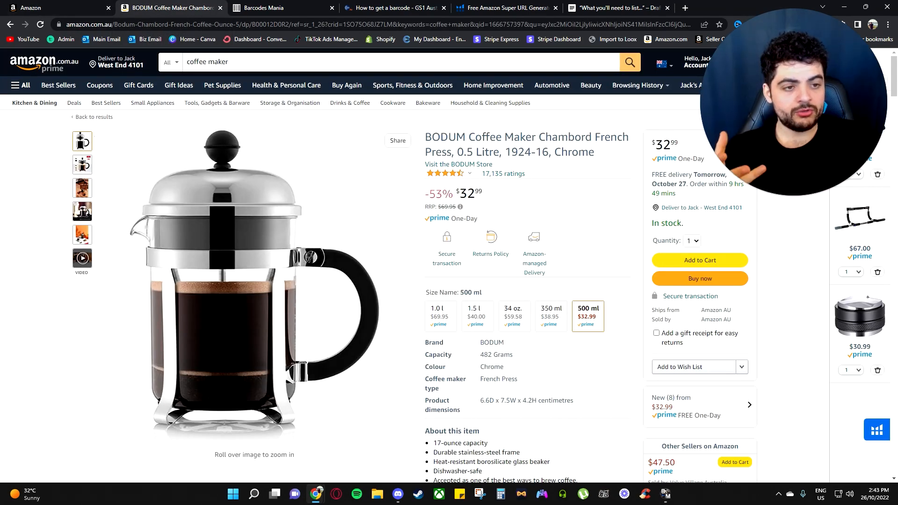
pyautogui.scroll(-12, 563, 213)
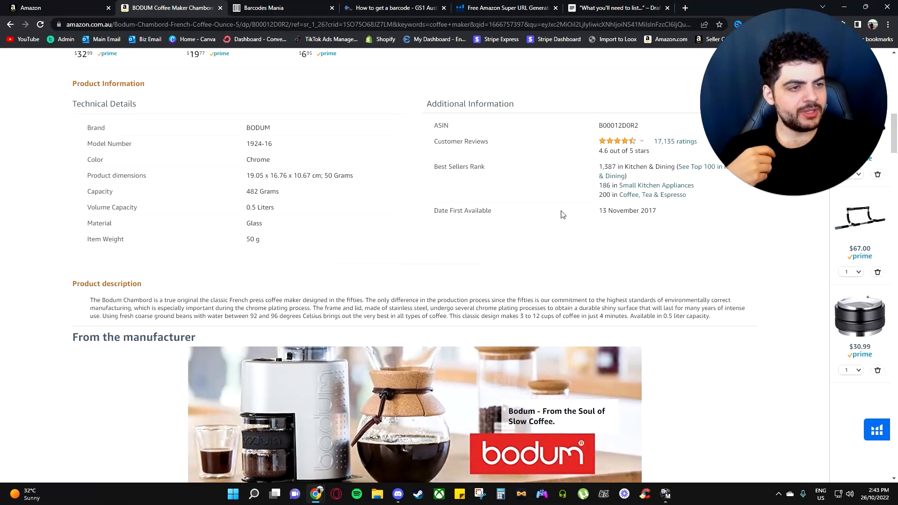
pyautogui.scroll(2, 562, 214)
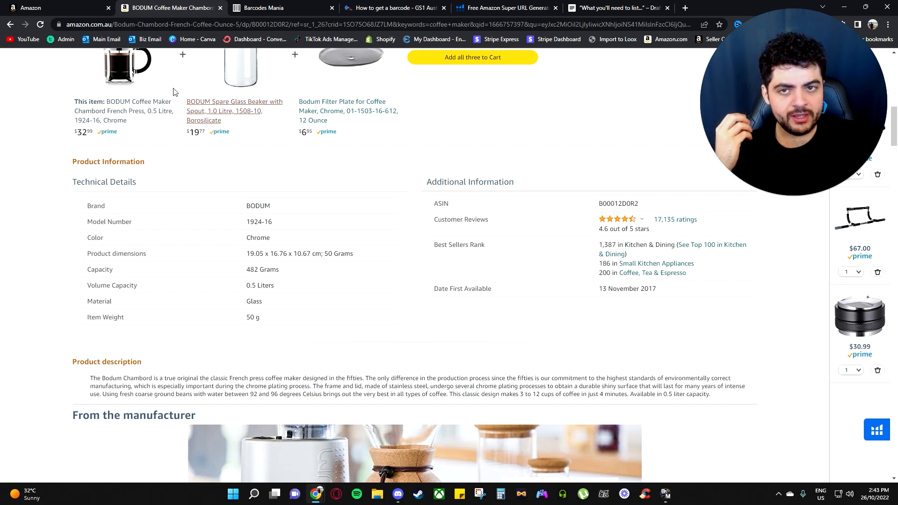
# Step: Select the COFFEE MAKER product type under Manual Espresso Machines as the new product's category
pyautogui.click(31, 6)
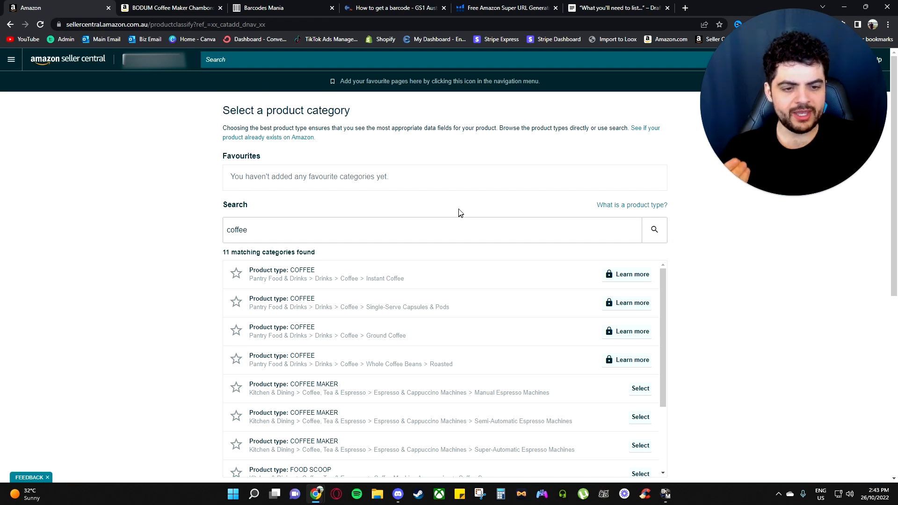
pyautogui.scroll(-1, 460, 213)
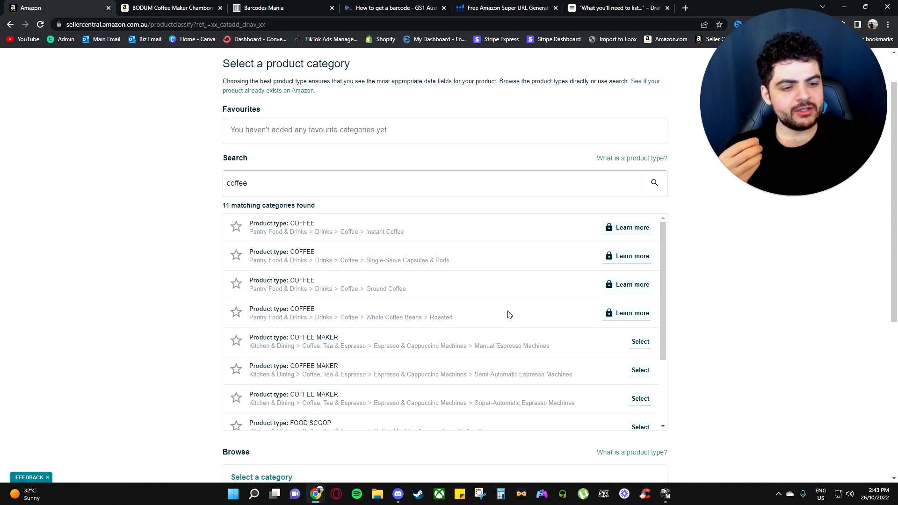
pyautogui.moveTo(289, 337); pyautogui.dragTo(322, 338)
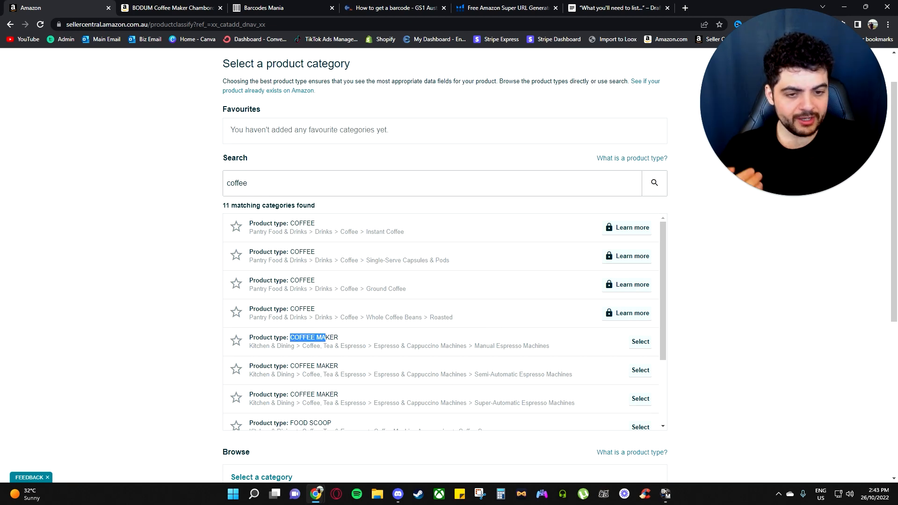
pyautogui.click(327, 333)
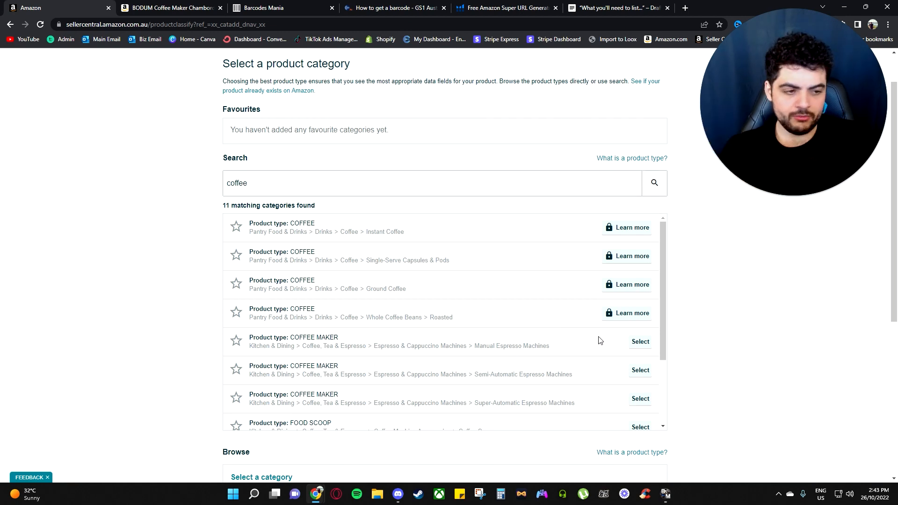
pyautogui.click(630, 342)
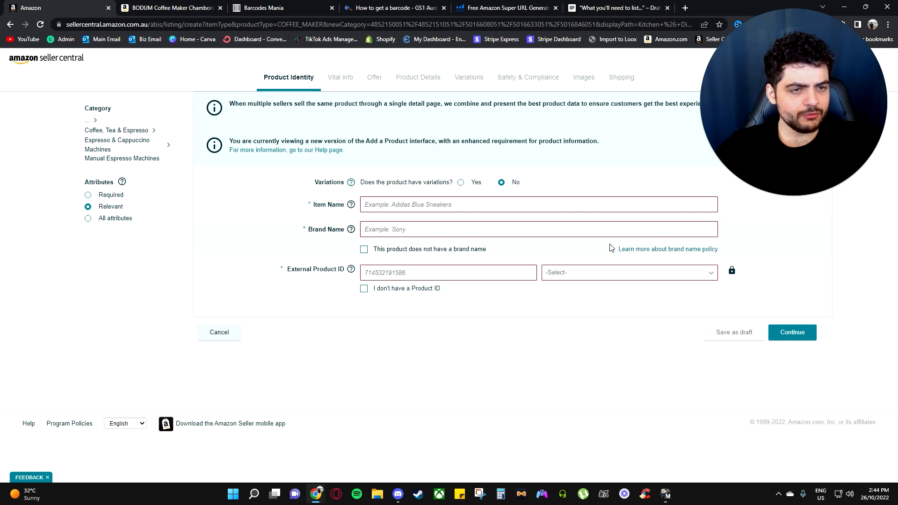
# Step: Review the wording of the BODUM coffee maker's title as a reference for the new listing's Item Name
pyautogui.moveTo(795, 121)
pyautogui.mouseDown()
pyautogui.moveTo(663, 290)
pyautogui.moveTo(848, 64)
pyautogui.moveTo(806, 176)
pyautogui.moveTo(806, 117)
pyautogui.mouseUp()
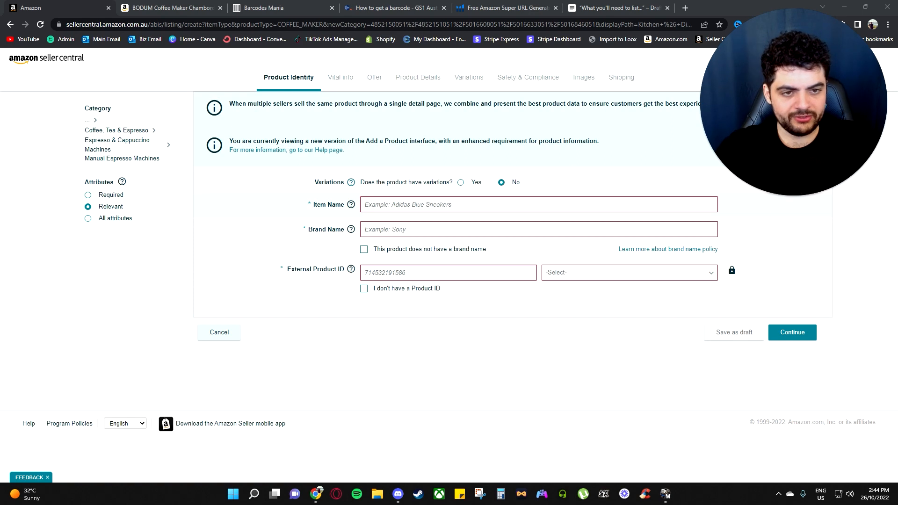
pyautogui.click(381, 204)
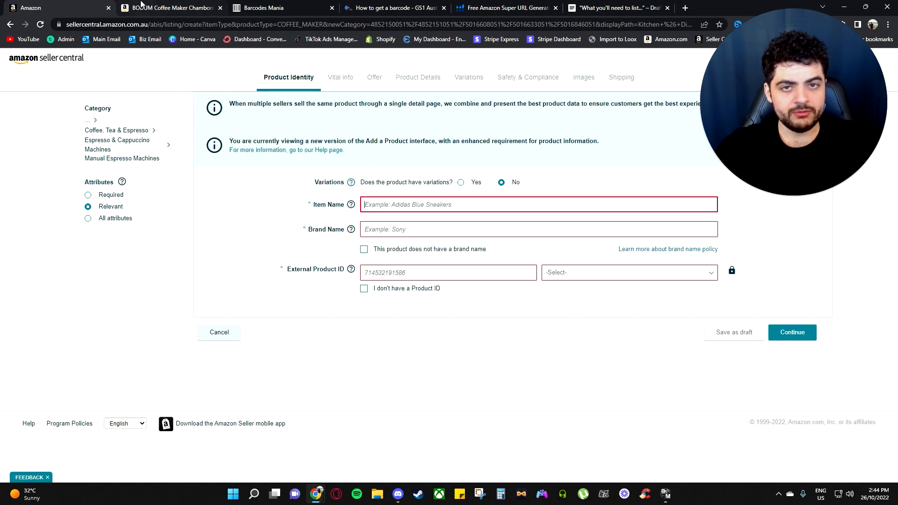
pyautogui.hotkey('ctrl', 'Tab')
pyautogui.scroll(15, 396, 144)
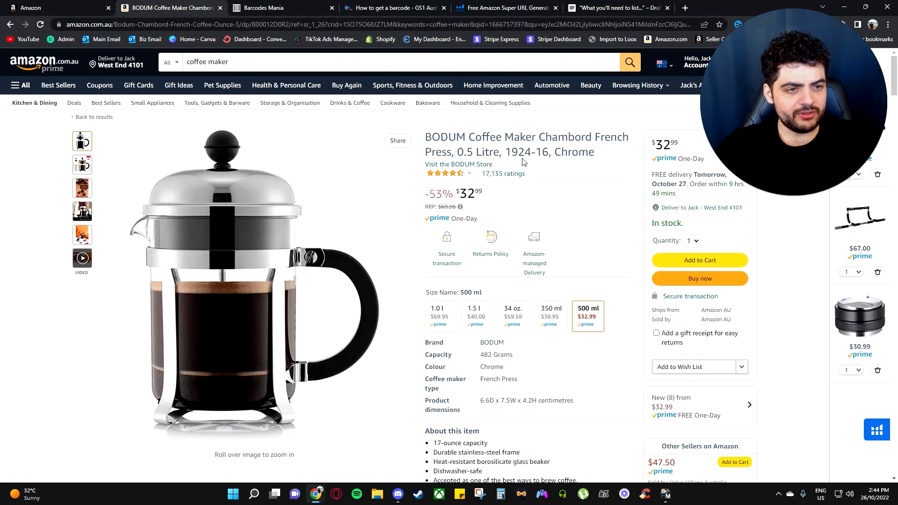
pyautogui.moveTo(469, 137); pyautogui.dragTo(524, 152)
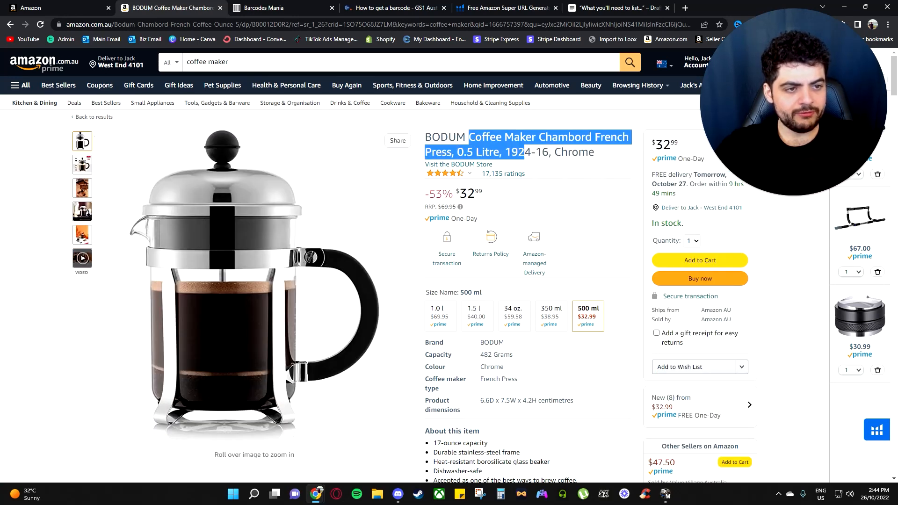
pyautogui.click(68, 6)
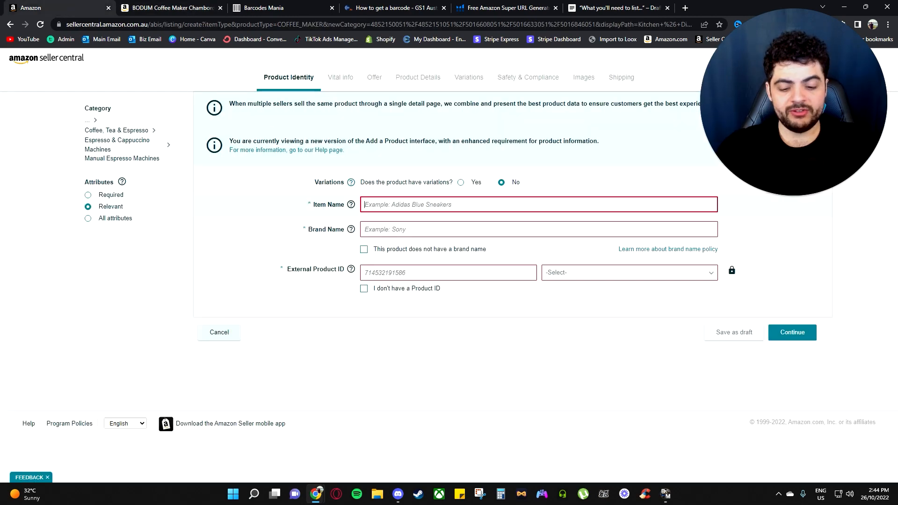
# Step: Enter "Coffee Hero Coffee Maker French Press 0.5L" as the Item Name
pyautogui.write('Coffee')
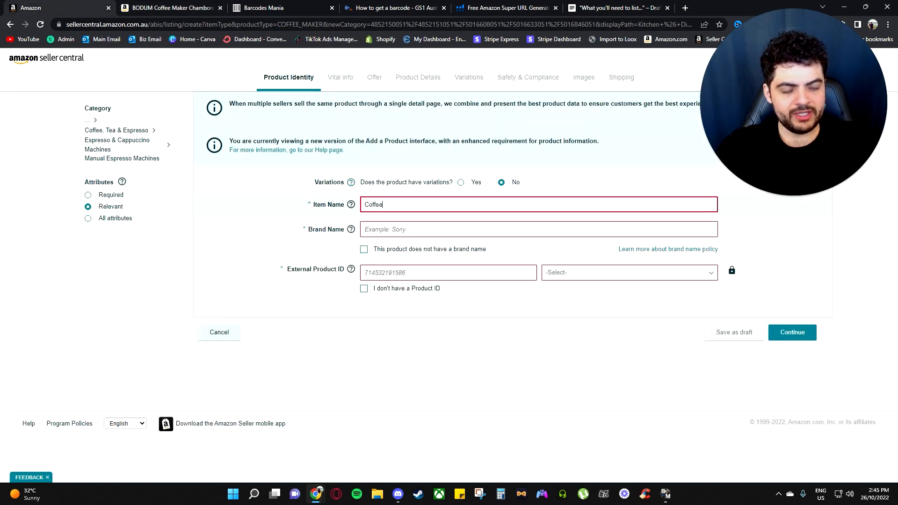
pyautogui.write(' He')
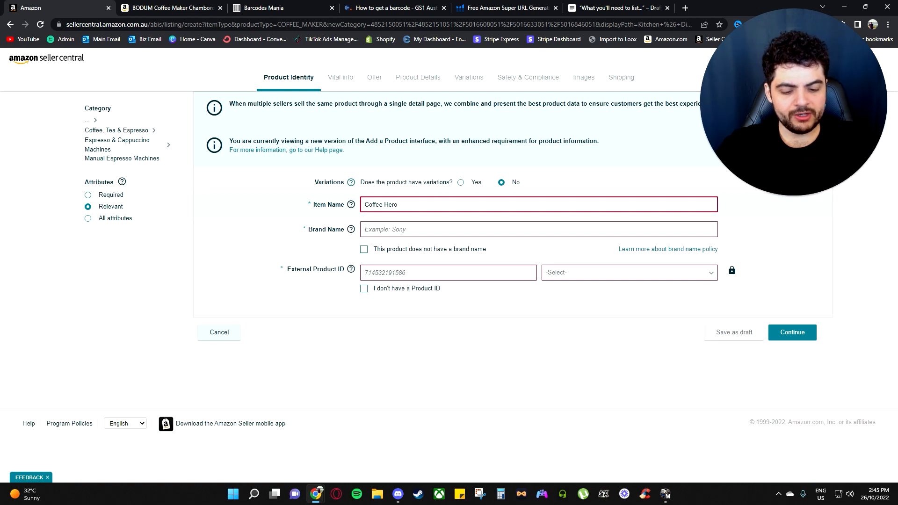
pyautogui.write('ro')
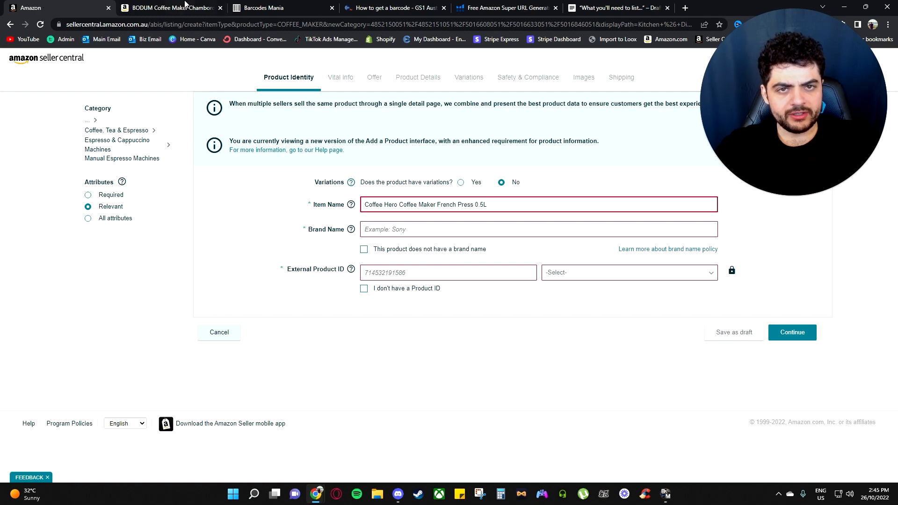
# Step: Compare with the BODUM listing and set the new product's Brand Name to "Coffee Hero"
pyautogui.click(170, 8)
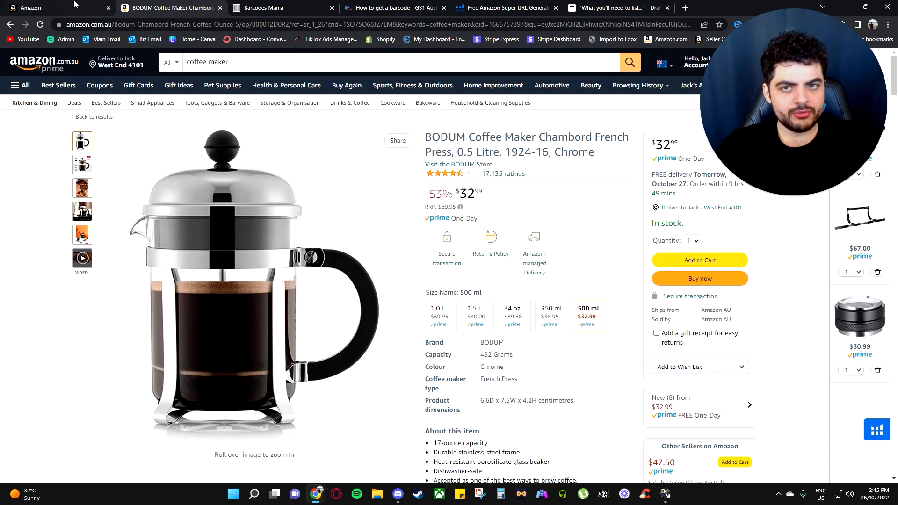
pyautogui.click(75, 7)
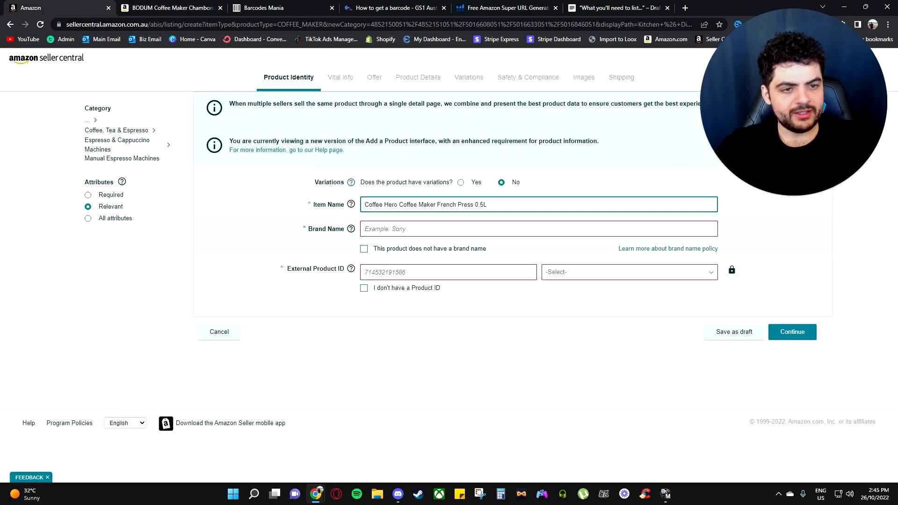
pyautogui.press('Tab')
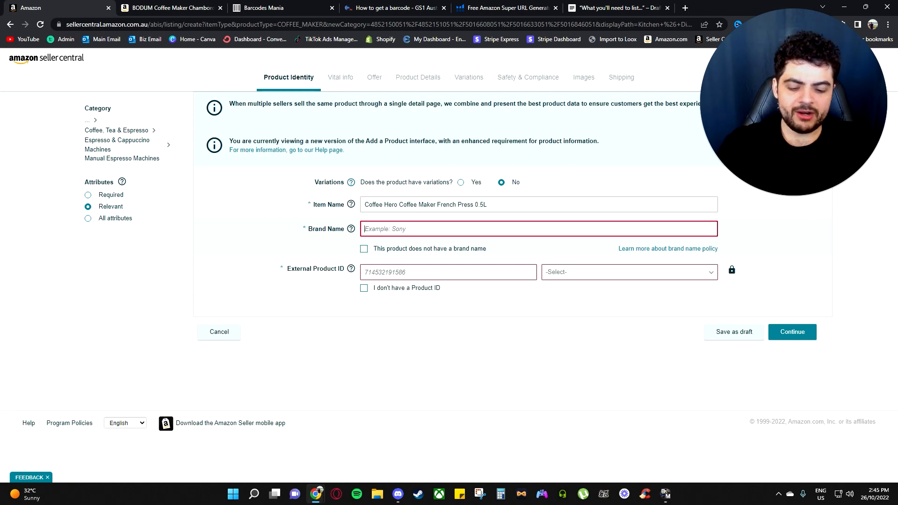
pyautogui.write('Coffee Hero')
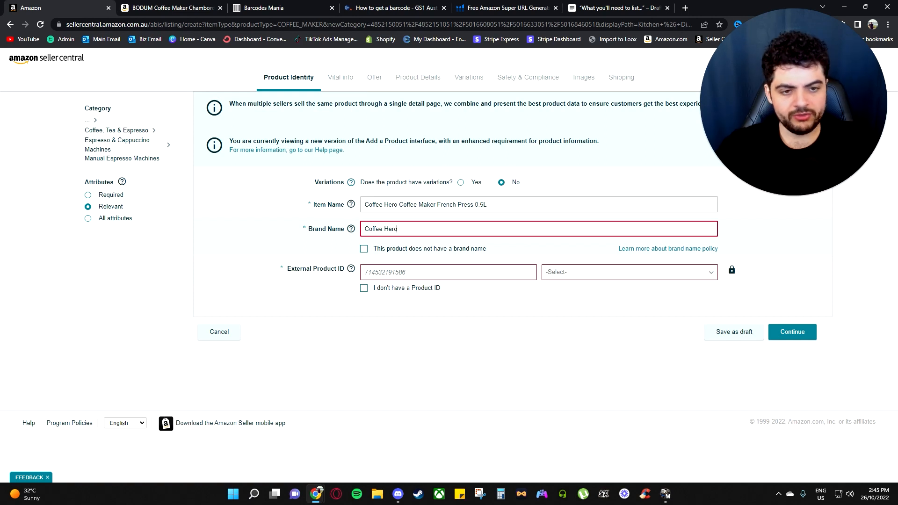
# Step: Read the help text for the External Product ID attribute
pyautogui.moveTo(347, 234)
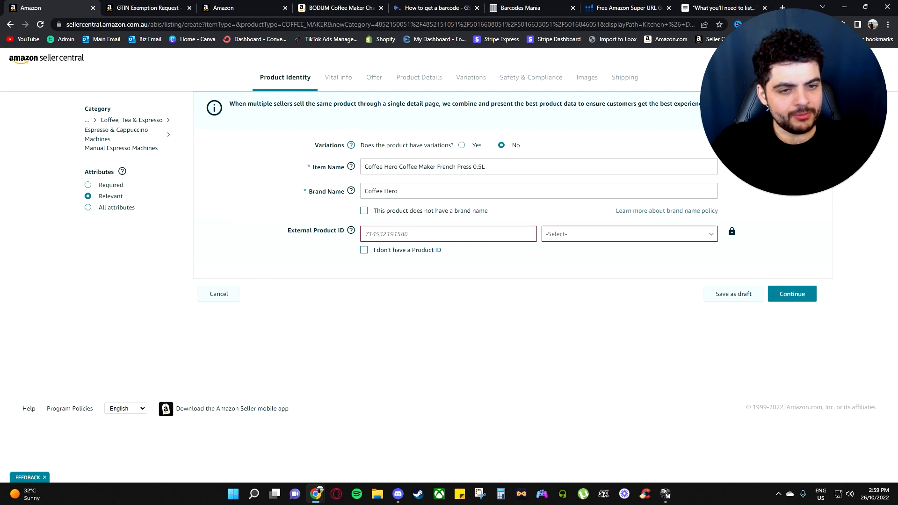
pyautogui.click(351, 230)
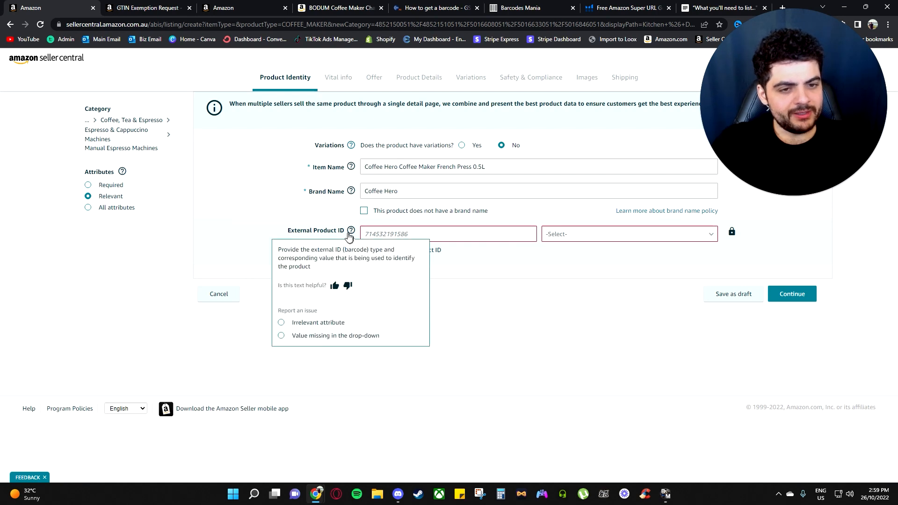
pyautogui.click(508, 277)
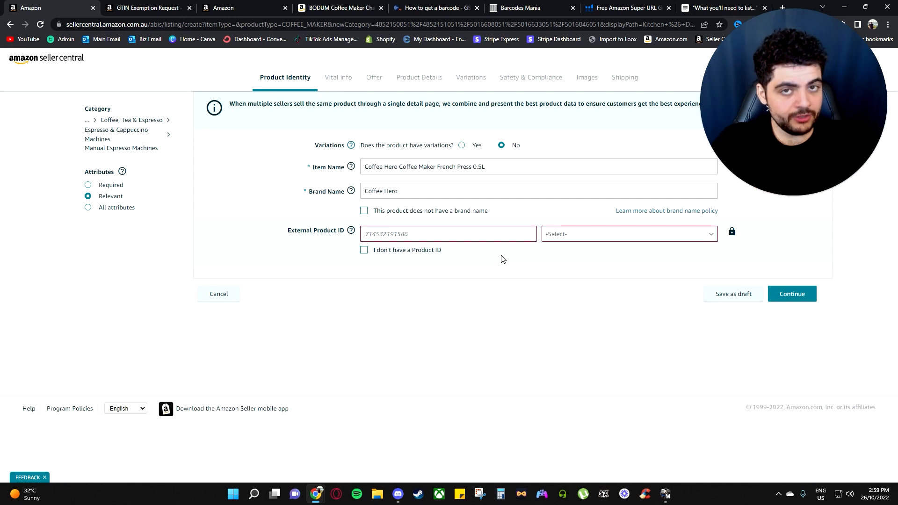
# Step: Try the option for having no Product ID and review the approved category and brand on the GTIN exemption page
pyautogui.click(364, 252)
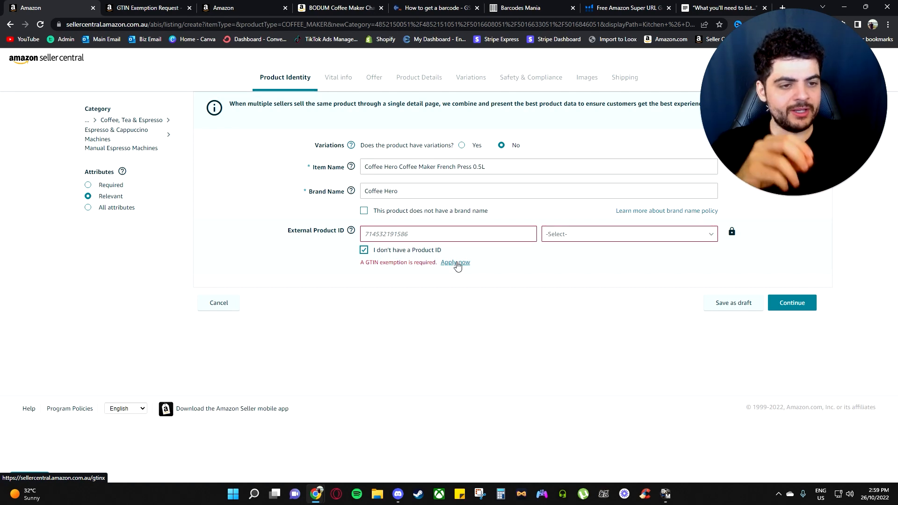
pyautogui.click(148, 6)
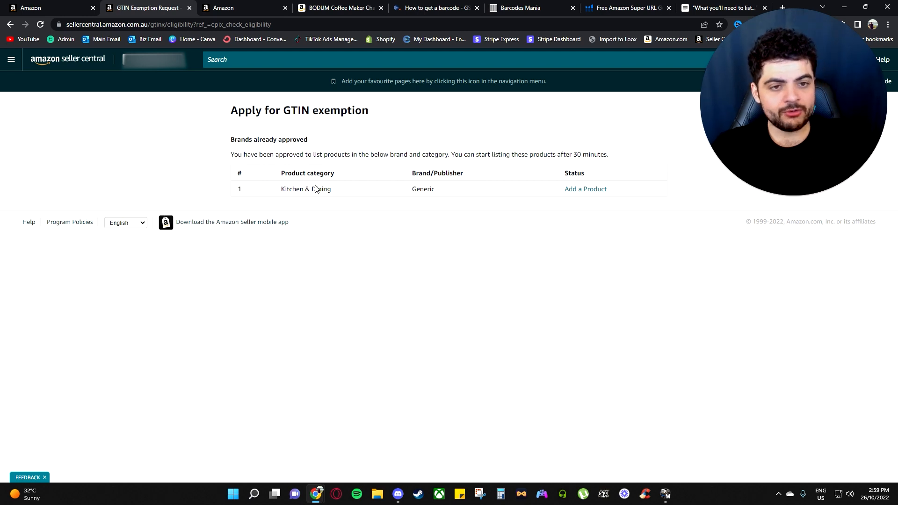
pyautogui.moveTo(276, 190); pyautogui.dragTo(333, 193)
pyautogui.click(361, 187)
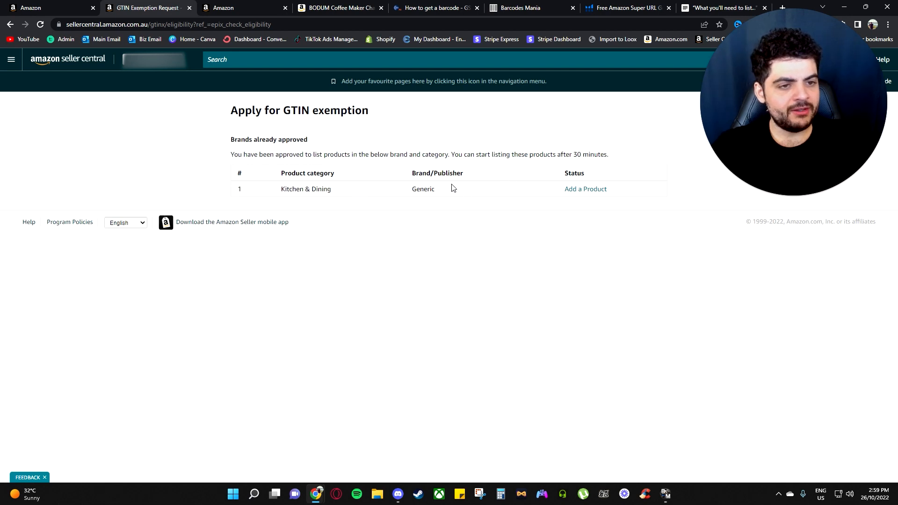
pyautogui.moveTo(411, 189); pyautogui.dragTo(447, 190)
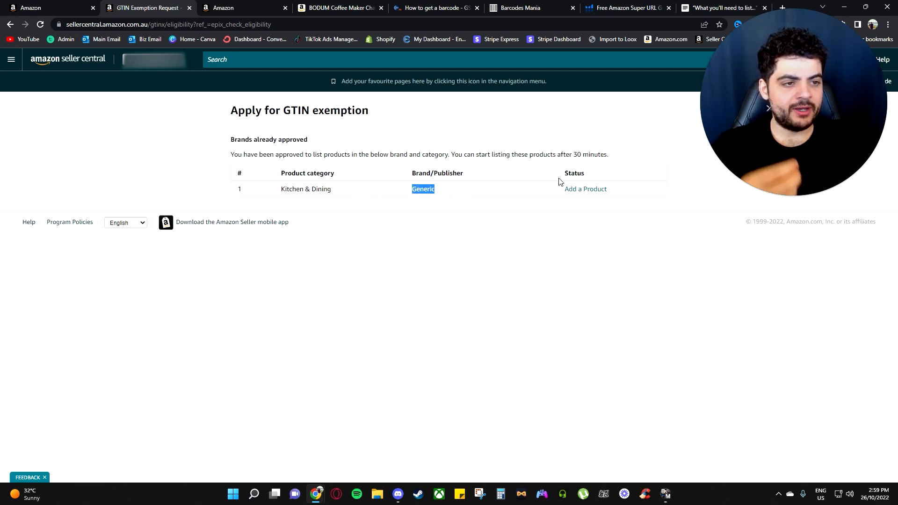
pyautogui.click(61, 8)
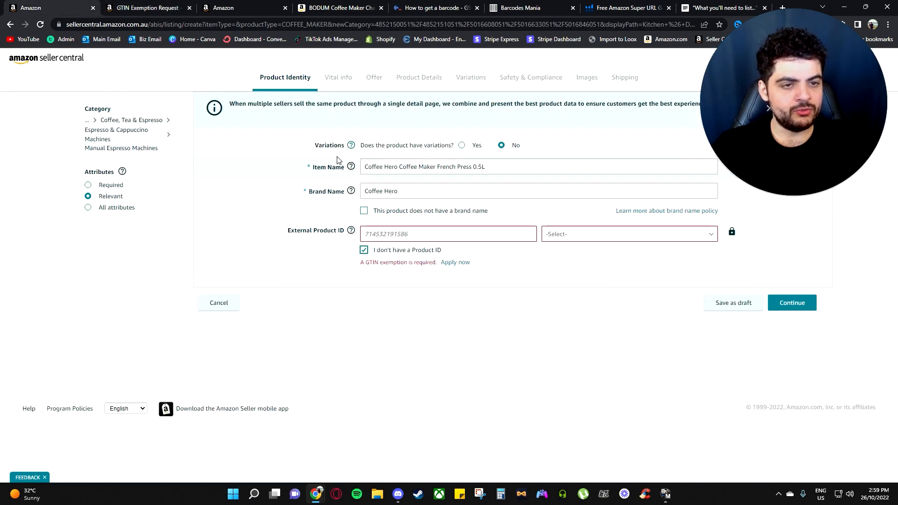
pyautogui.moveTo(350, 166)
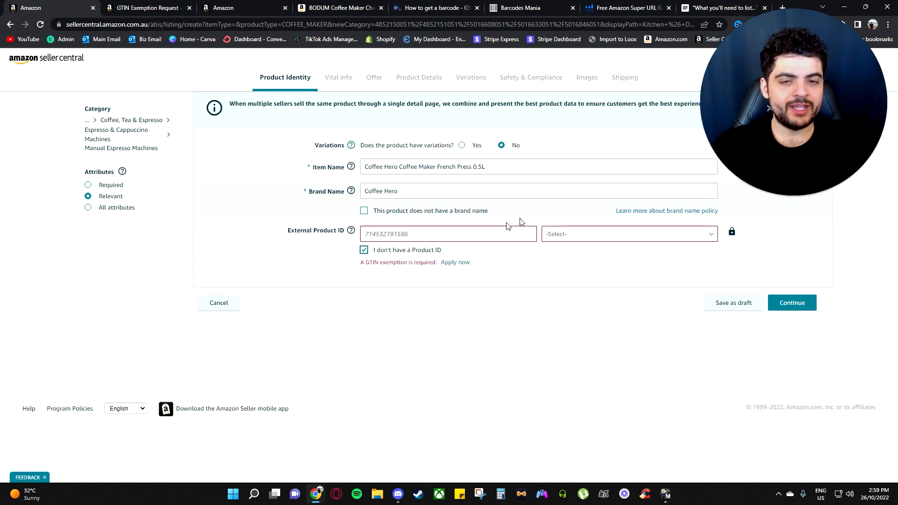
pyautogui.click(145, 8)
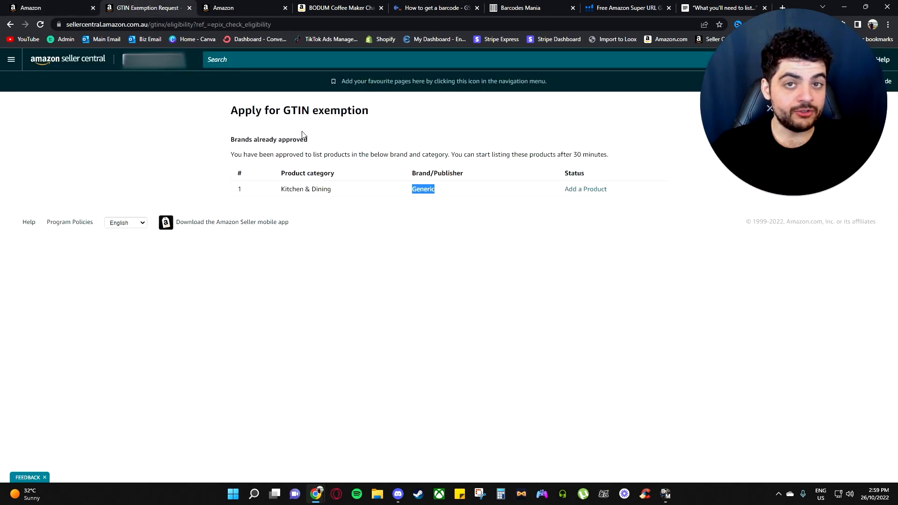
pyautogui.click(45, 8)
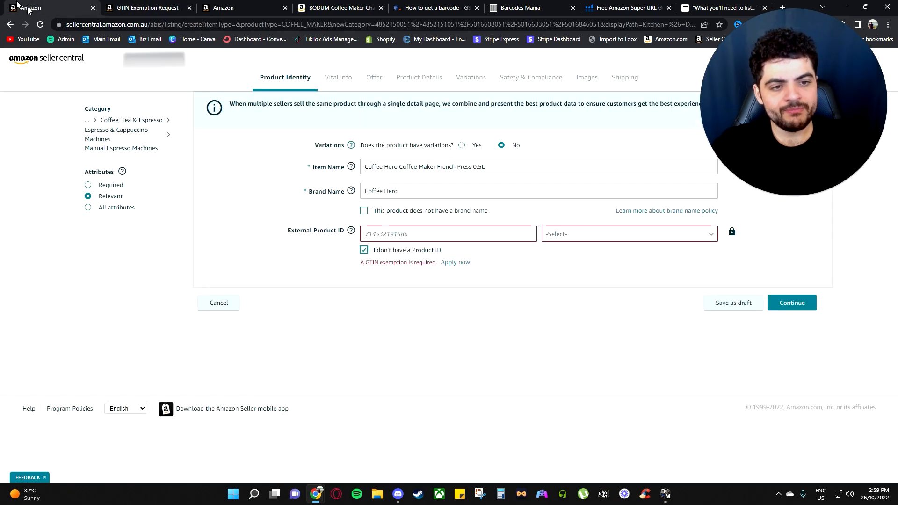
pyautogui.click(364, 249)
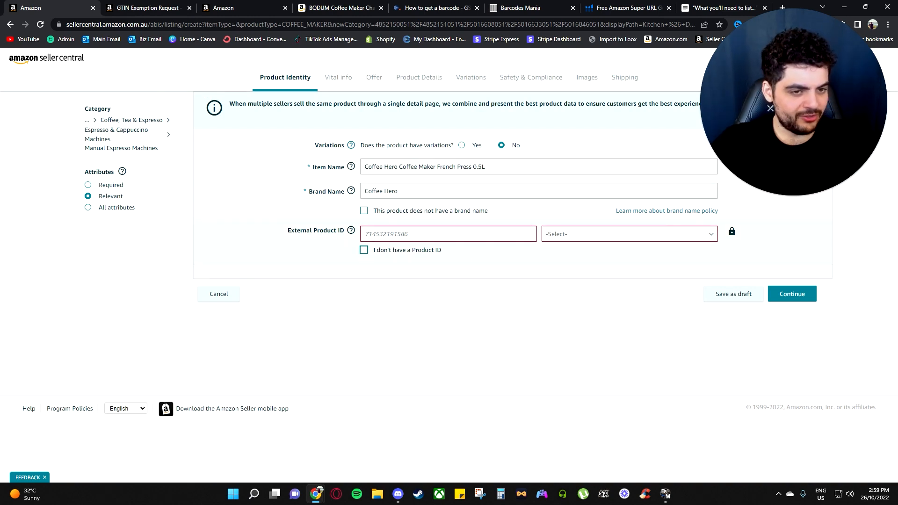
# Step: Set the External Product ID to 12345678 with type UPC and continue past the Product Identity section
pyautogui.write('123')
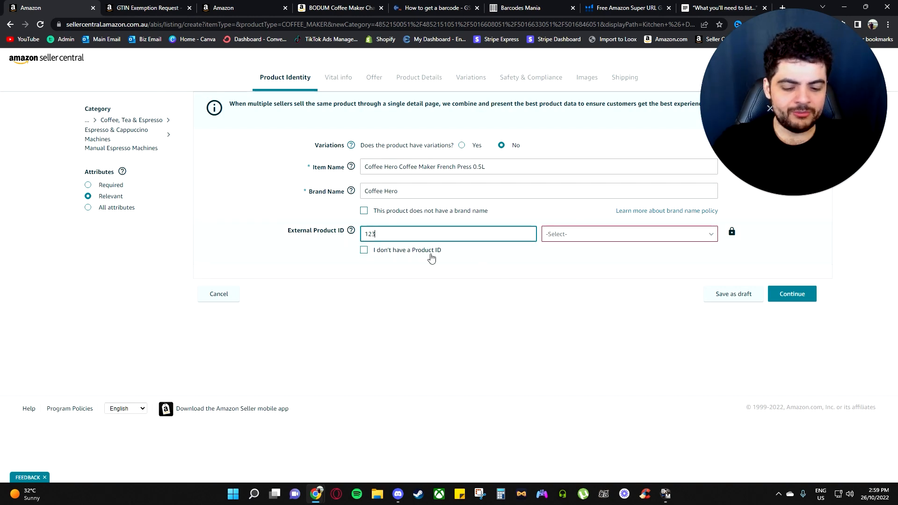
pyautogui.write('45678')
pyautogui.click(598, 234)
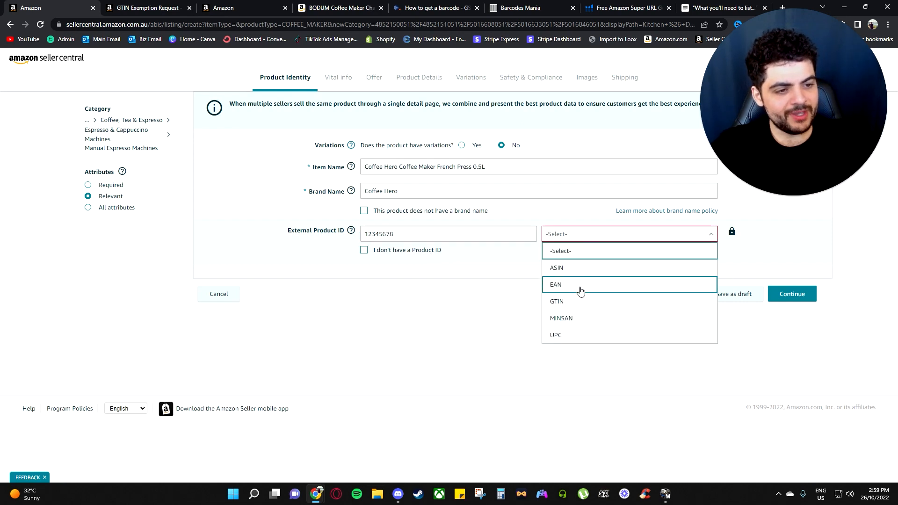
pyautogui.click(567, 334)
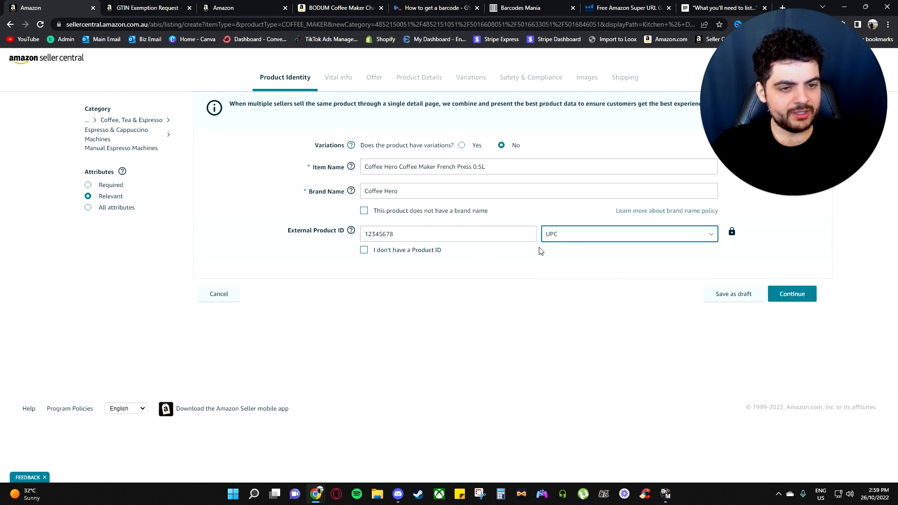
pyautogui.click(556, 298)
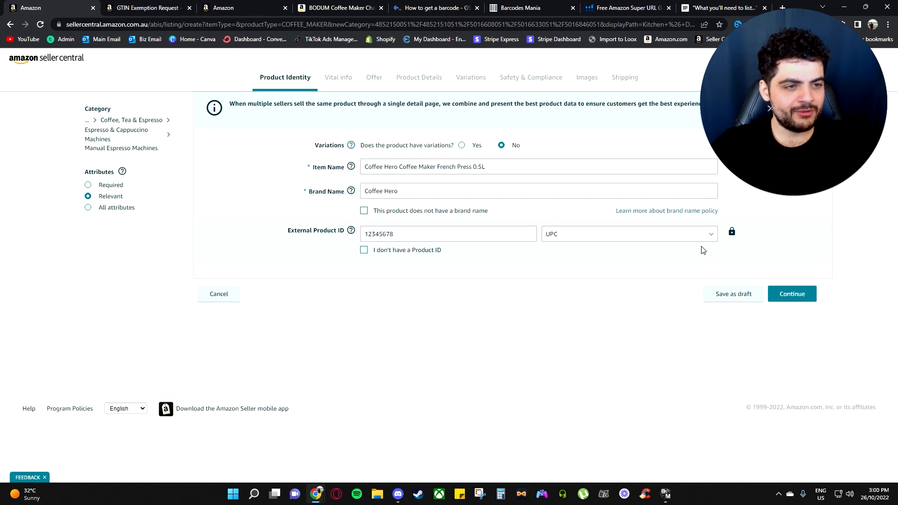
pyautogui.moveTo(742, 182)
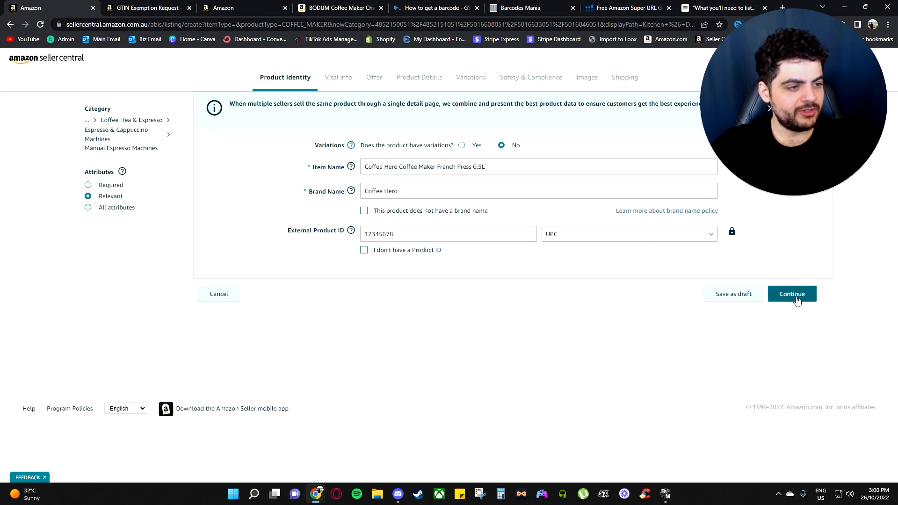
pyautogui.click(629, 238)
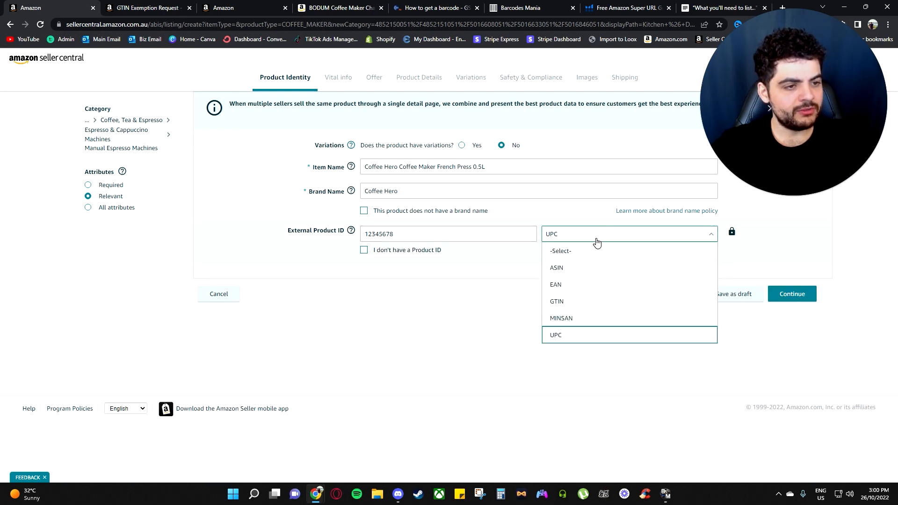
pyautogui.click(733, 264)
pyautogui.click(792, 293)
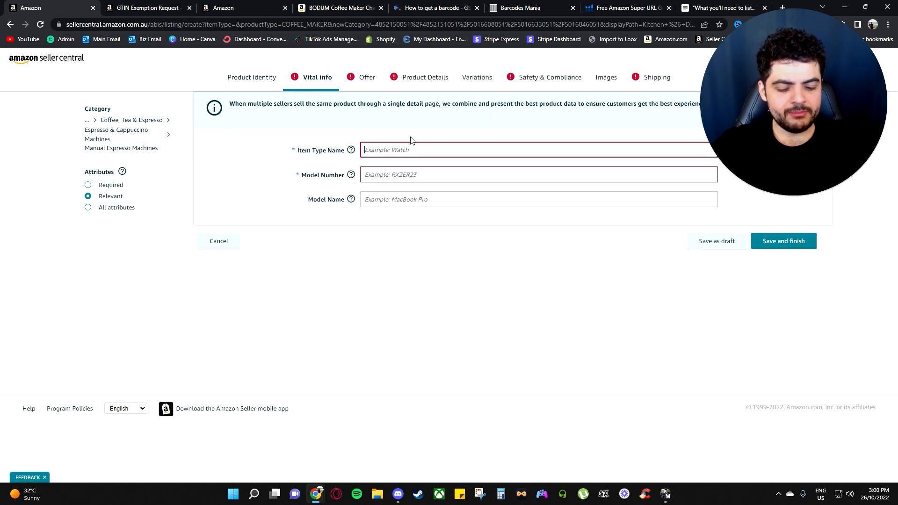
# Step: Fill in the vital info with Item Type Name "Coffee Maker" and Model Number 01
pyautogui.write('Coffee-Maker')
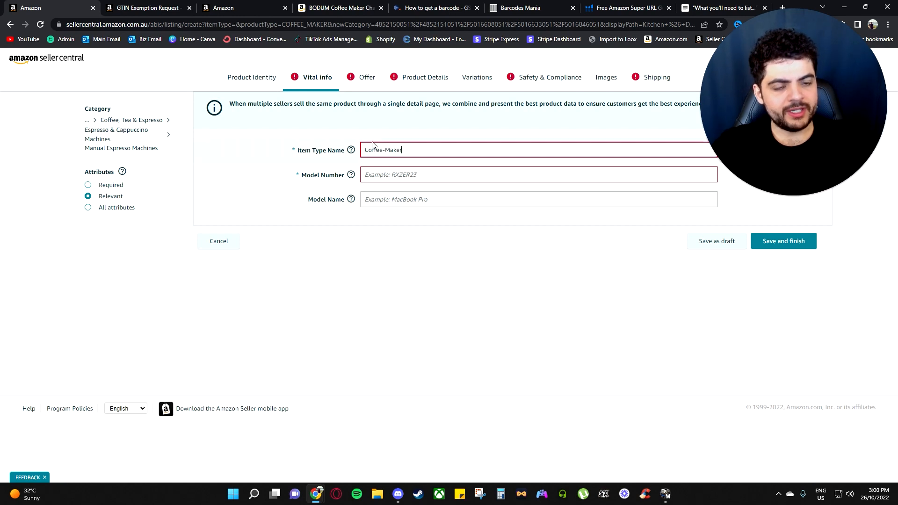
pyautogui.moveTo(351, 150)
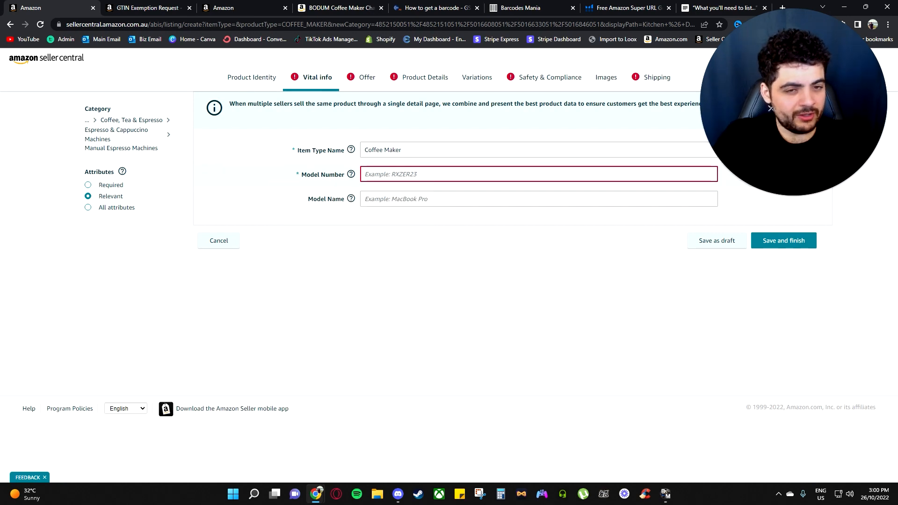
pyautogui.write('1')
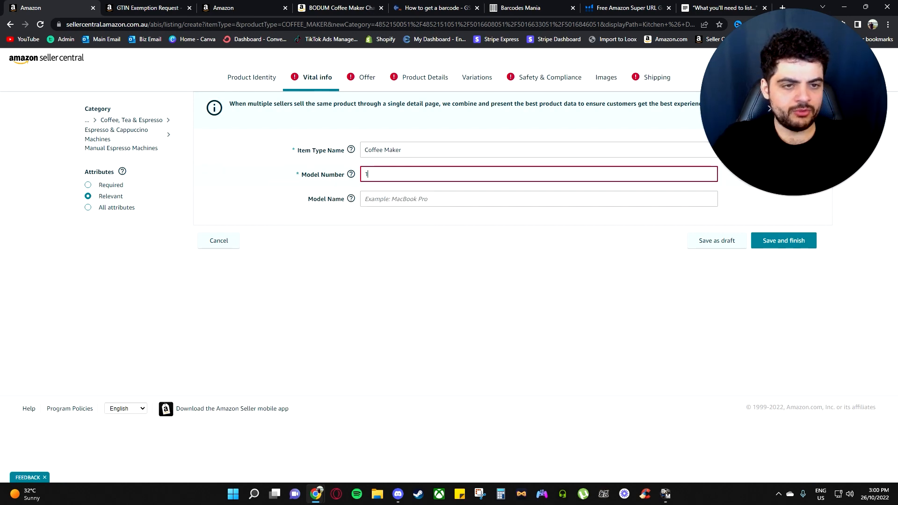
pyautogui.press('BackSpace')
pyautogui.write('01')
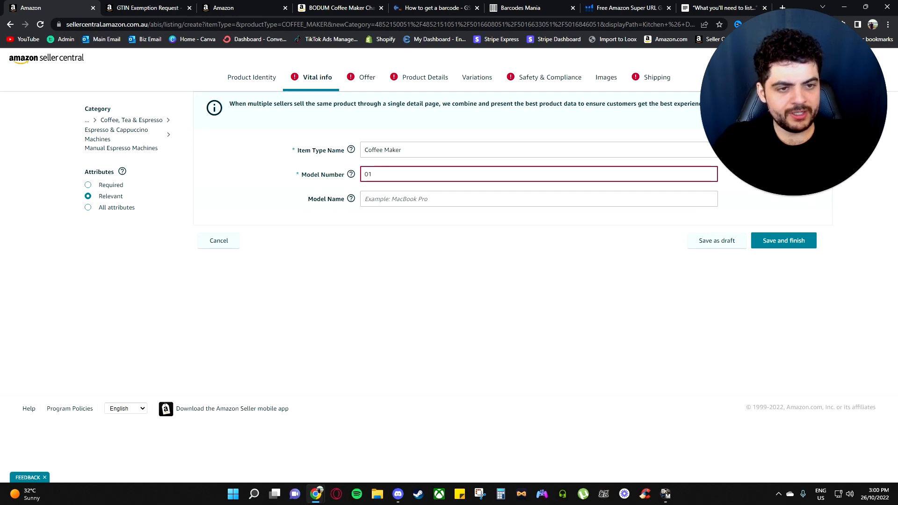
pyautogui.press('Tab')
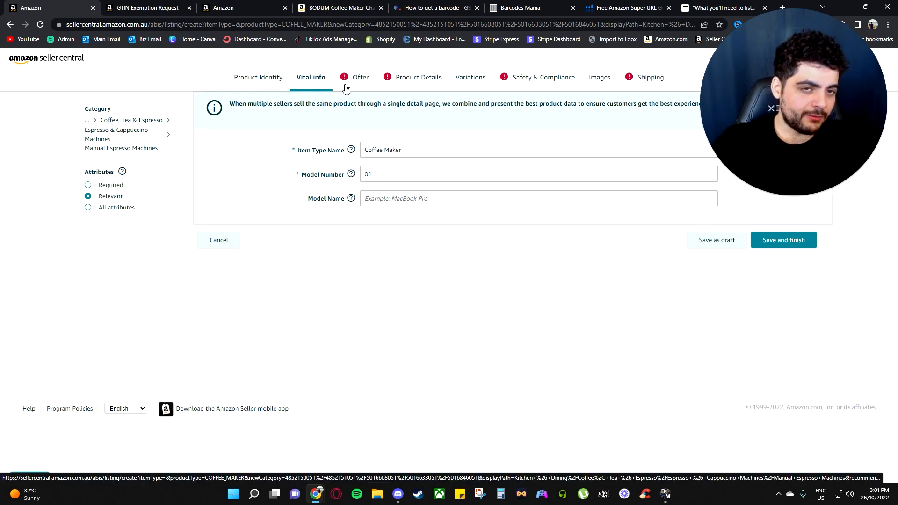
# Step: Check the Quantity help text in the Offer section and set the quantity to 1
pyautogui.click(353, 87)
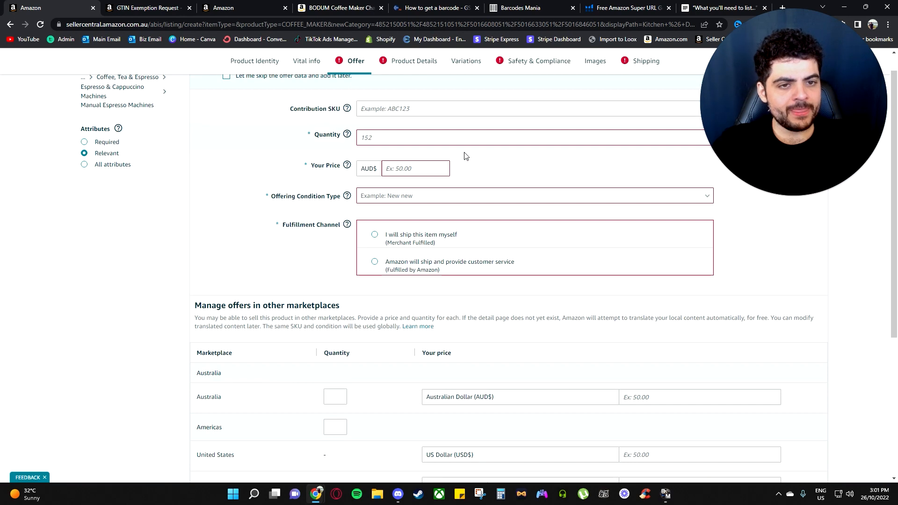
pyautogui.click(333, 135)
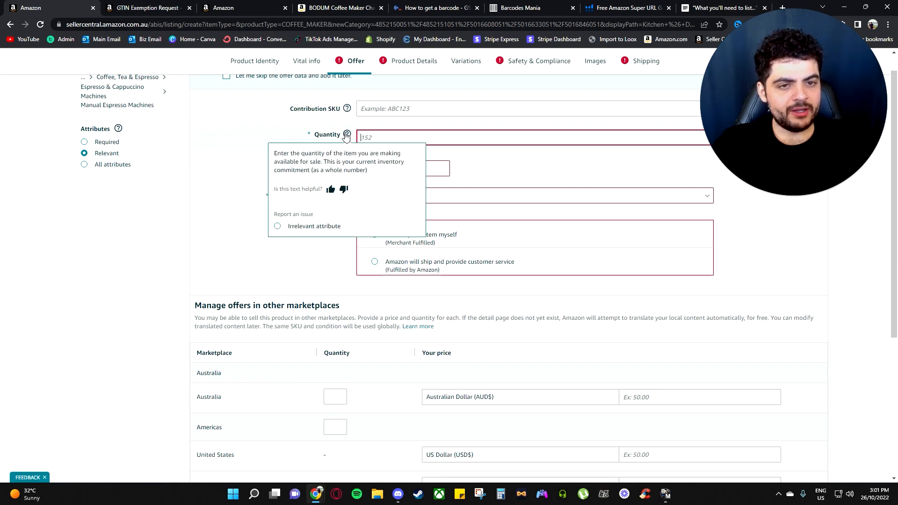
pyautogui.moveTo(347, 135)
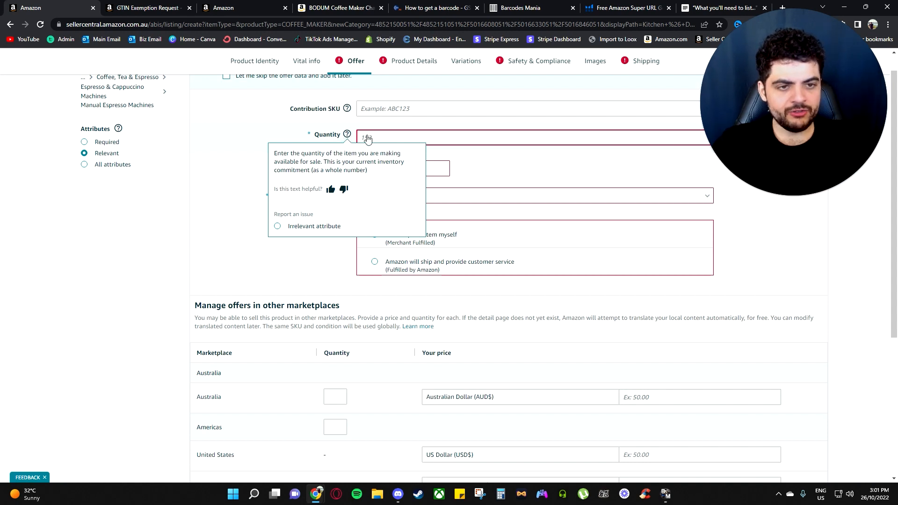
pyautogui.write('1')
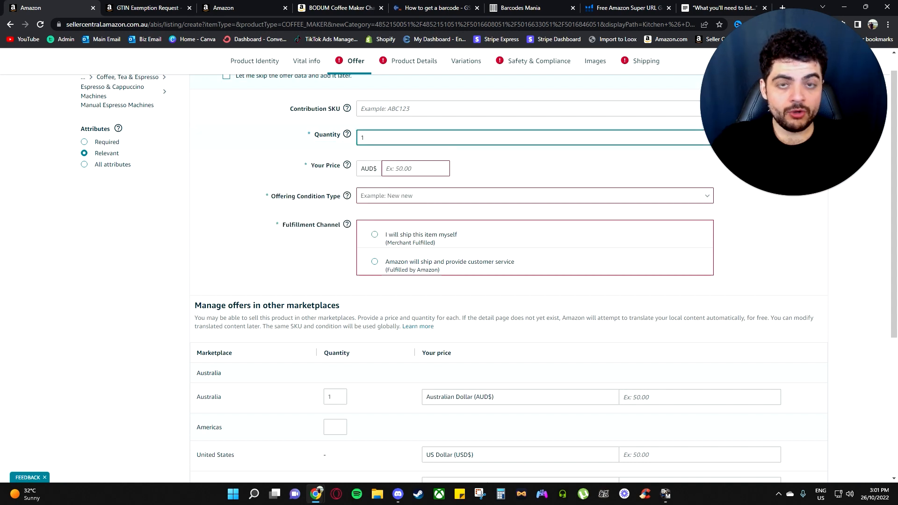
# Step: Change the offer quantity to 50 and set the price to AUD$ 39.97
pyautogui.press('BackSpace')
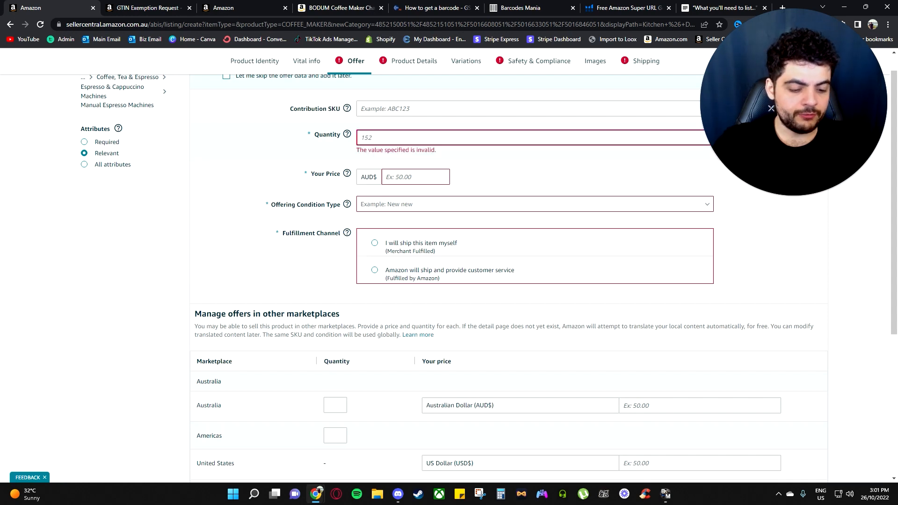
pyautogui.write('50')
pyautogui.press('Tab')
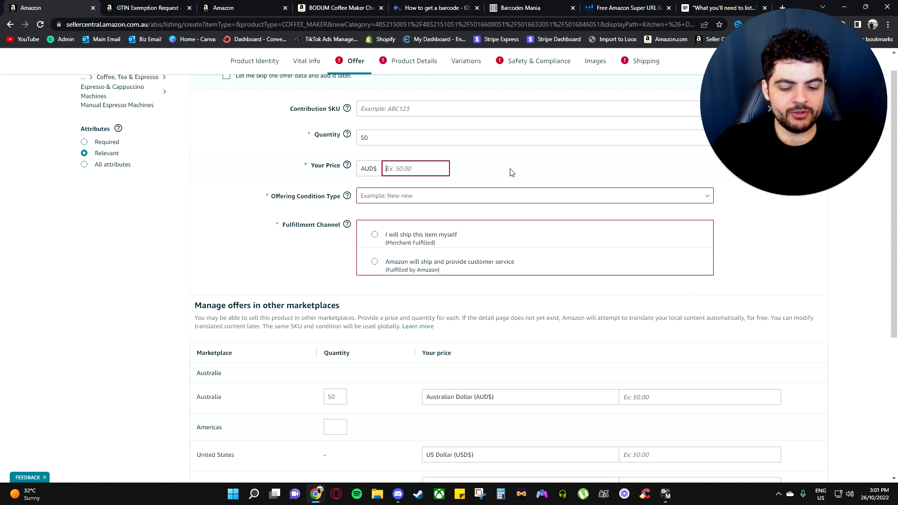
pyautogui.write('39.9')
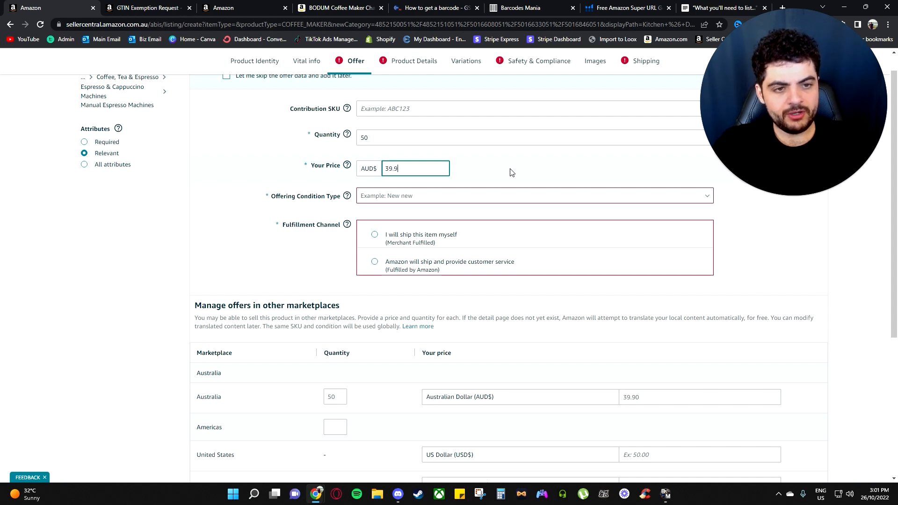
pyautogui.write('7')
# Step: Set the Offering Condition Type to New and choose fulfilment by Amazon, with Amazon shipping and providing customer service
pyautogui.moveTo(348, 198)
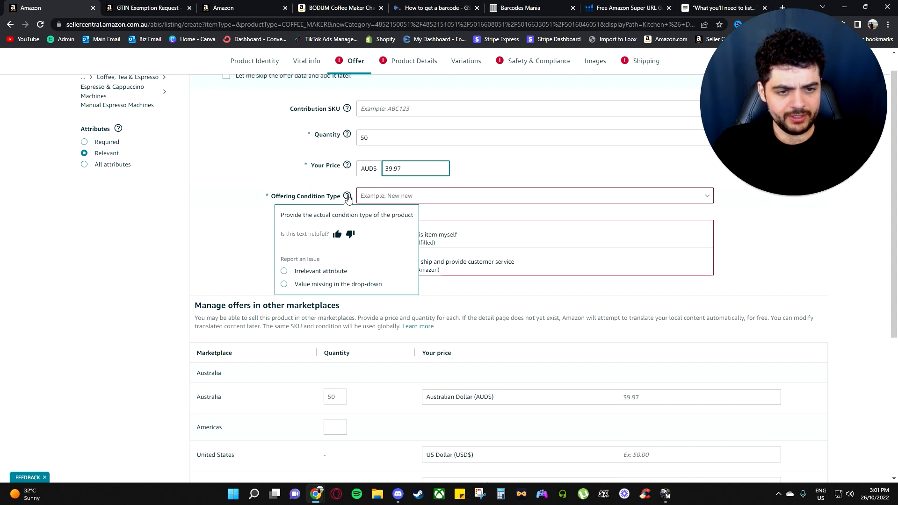
pyautogui.click(394, 197)
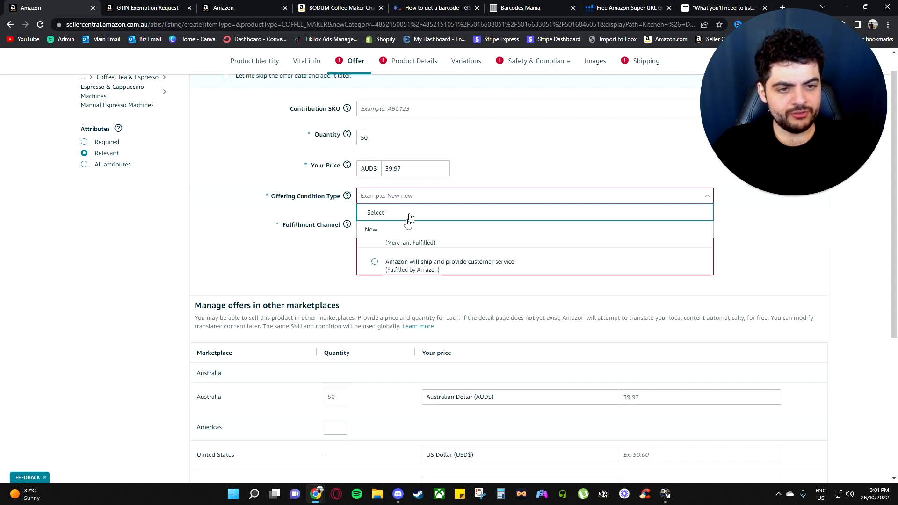
pyautogui.click(401, 229)
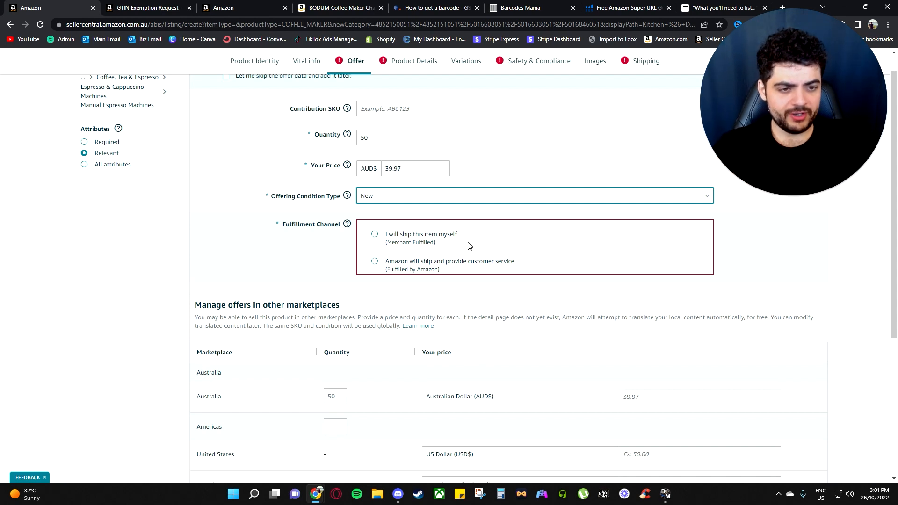
pyautogui.click(376, 263)
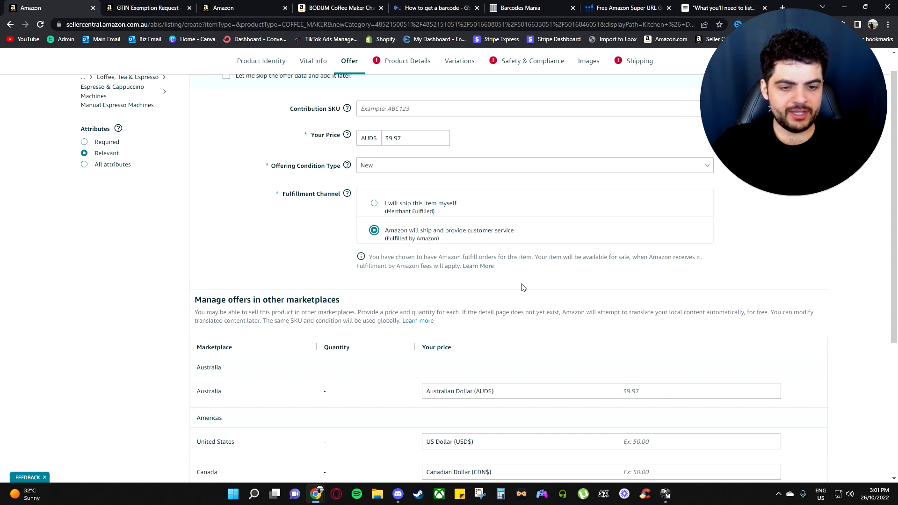
pyautogui.scroll(-3, 528, 280)
pyautogui.scroll(2, 547, 294)
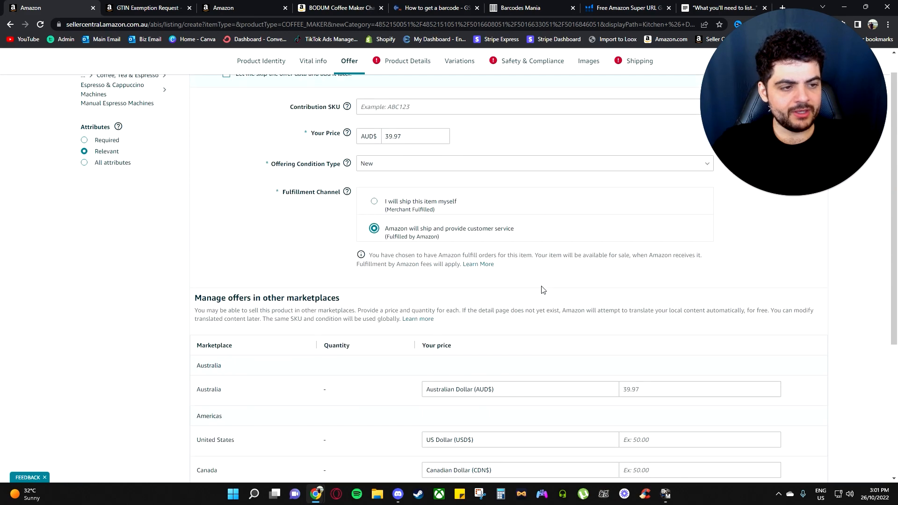
pyautogui.scroll(-3, 533, 292)
pyautogui.scroll(5, 524, 291)
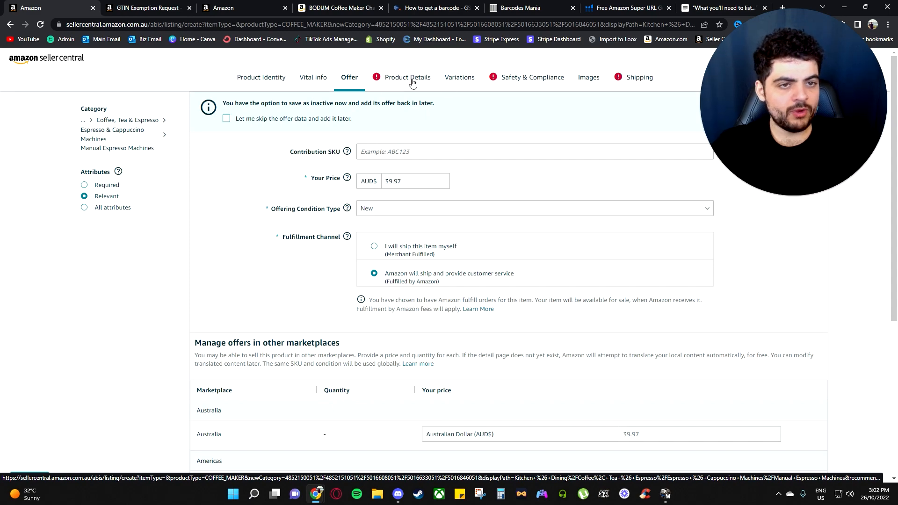
# Step: Go to the Product Details section, and copy the full product description paragraph from the BODUM Chambord listing
pyautogui.click(395, 80)
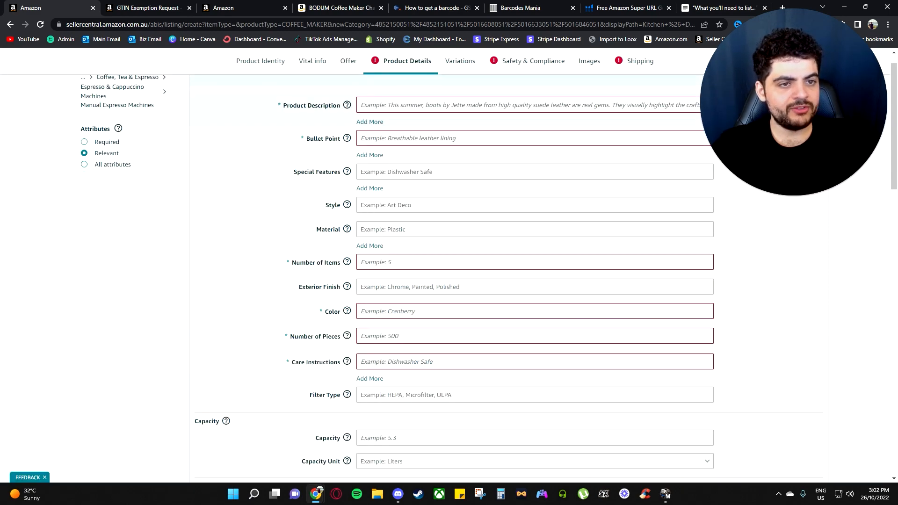
pyautogui.click(515, 105)
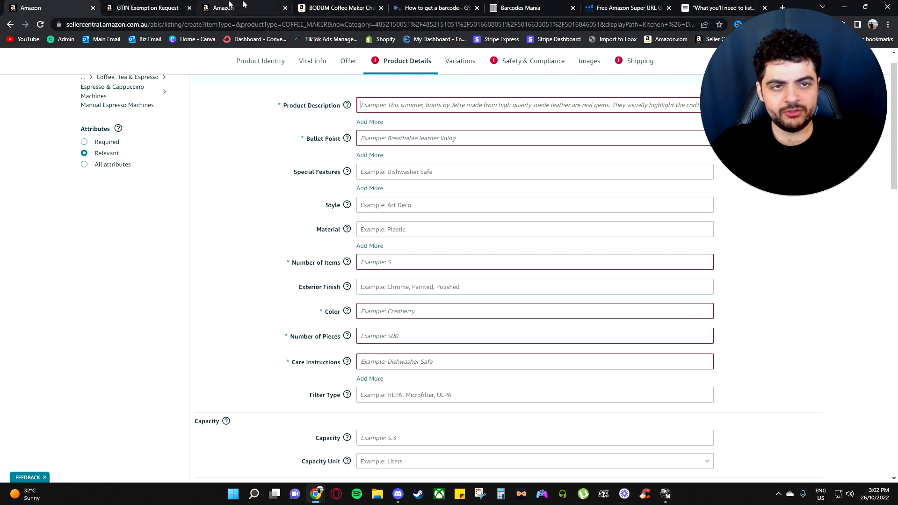
pyautogui.click(329, 7)
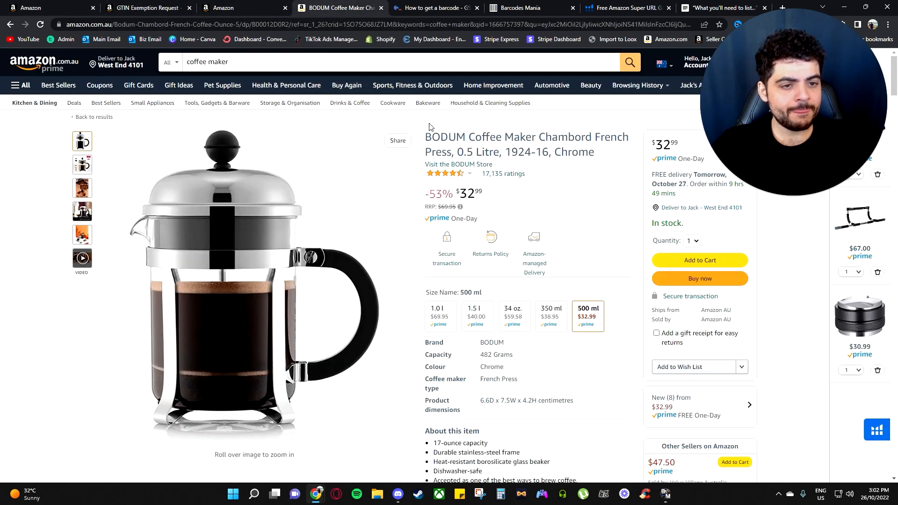
pyautogui.scroll(-5, 595, 180)
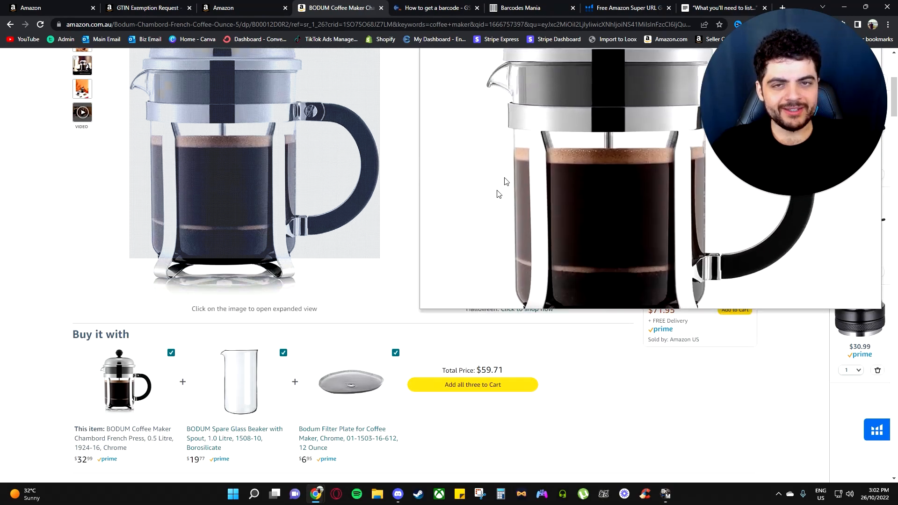
pyautogui.scroll(-10, 498, 193)
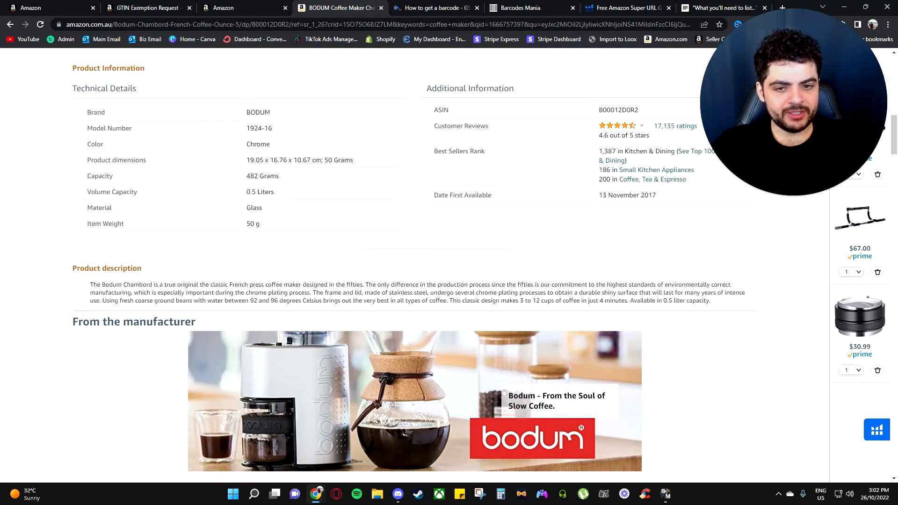
pyautogui.hotkey('ctrl', 'a')
pyautogui.click(299, 299)
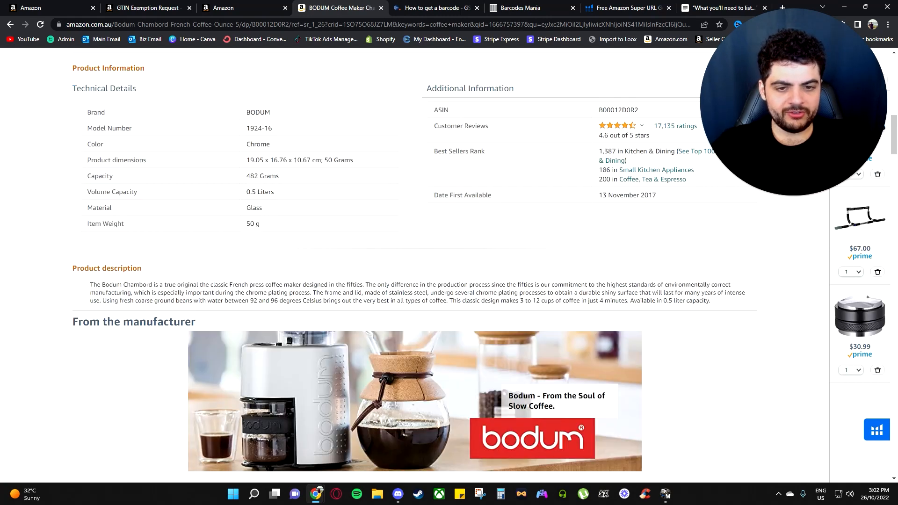
pyautogui.moveTo(710, 302); pyautogui.dragTo(87, 286)
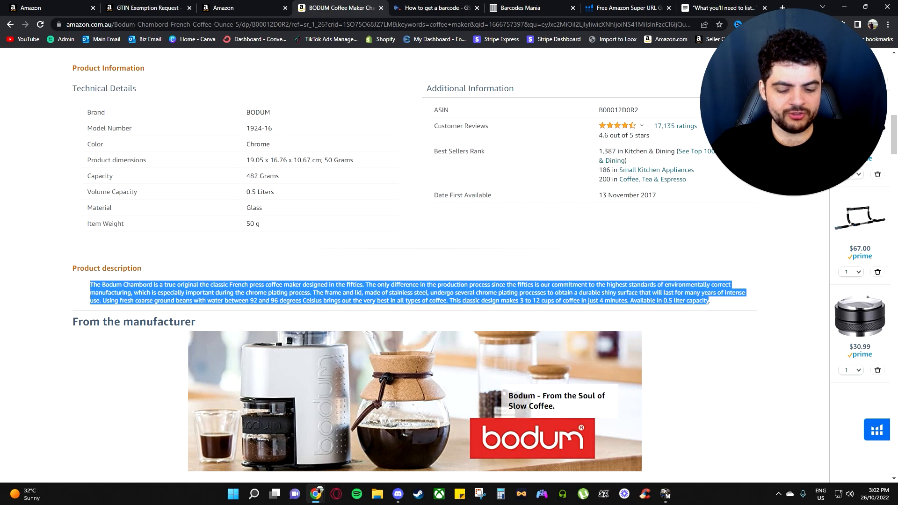
# Step: Paste the copied BODUM text into the new listing's Product Description
pyautogui.click(45, 6)
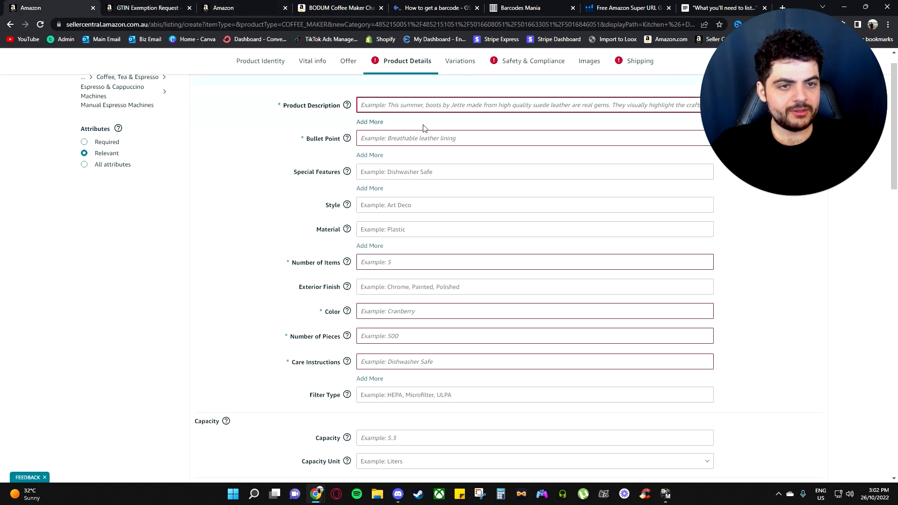
pyautogui.hotkey('ctrl', 'v')
pyautogui.moveTo(697, 105); pyautogui.dragTo(346, 105)
pyautogui.click(387, 105)
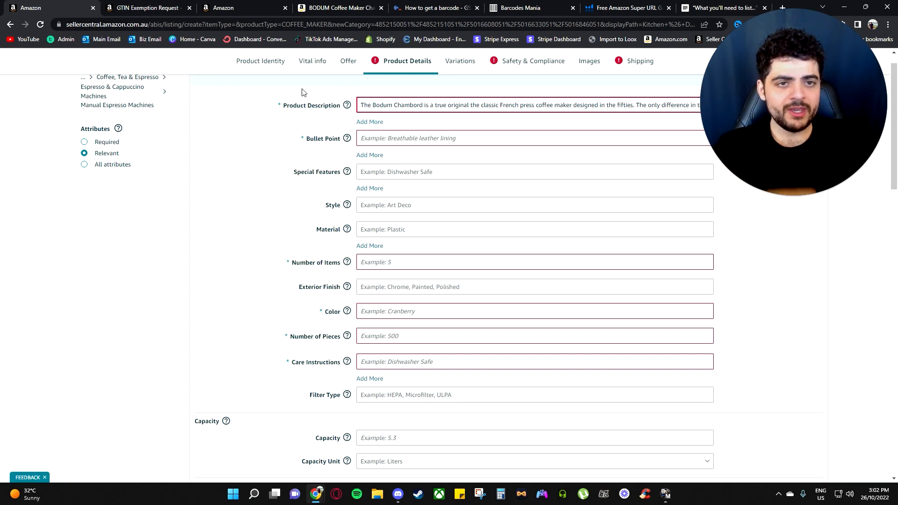
# Step: Review the product description on the BODUM listing and return to the new listing
pyautogui.click(336, 8)
pyautogui.click(220, 277)
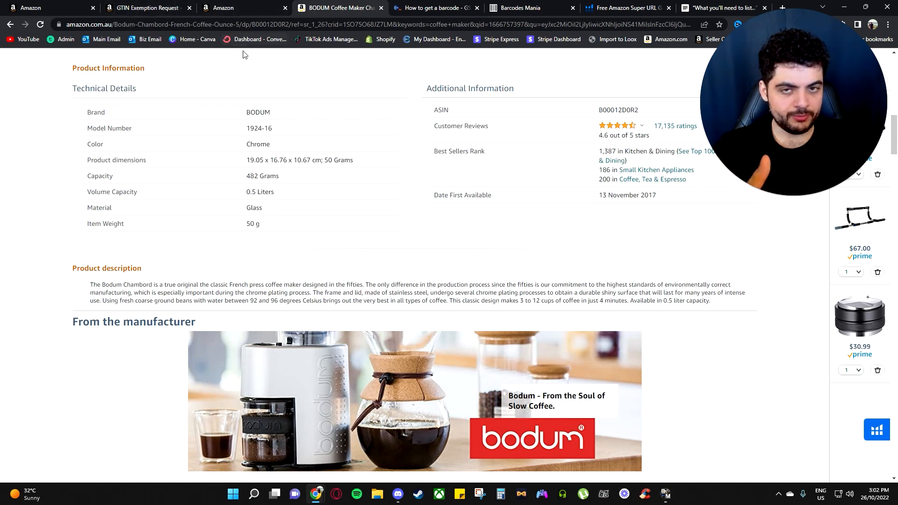
pyautogui.scroll(4, 478, 223)
pyautogui.hotkey('ctrl', '1')
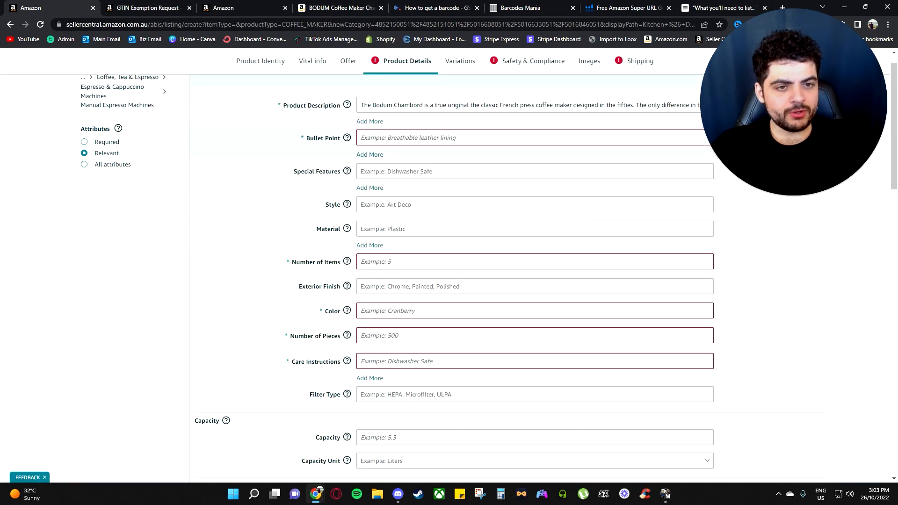
# Step: Try adding five extra Bullet Point fields and remove the last two of them
pyautogui.click(368, 155)
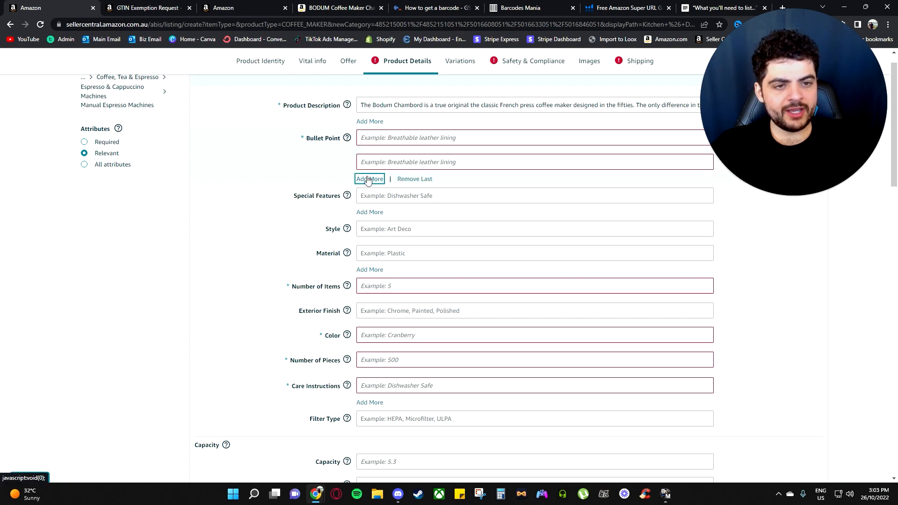
pyautogui.click(367, 180)
pyautogui.click(370, 203)
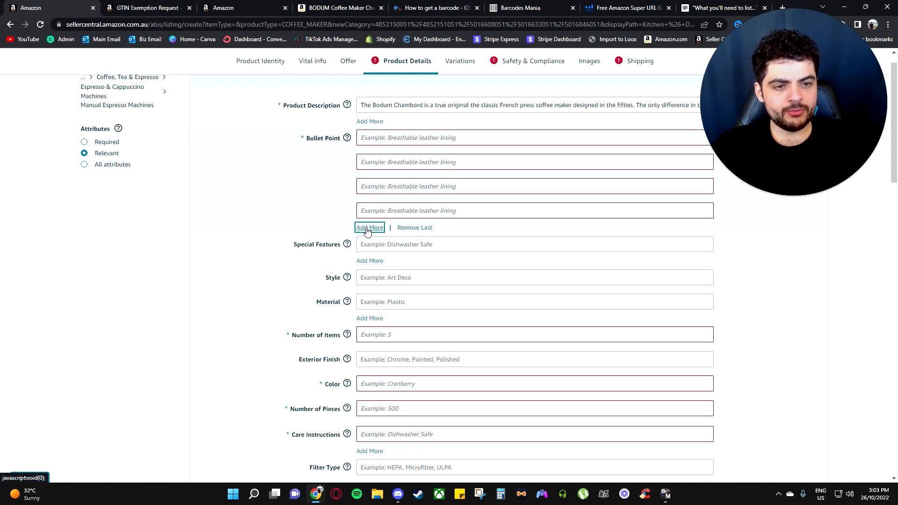
pyautogui.click(370, 228)
pyautogui.click(369, 252)
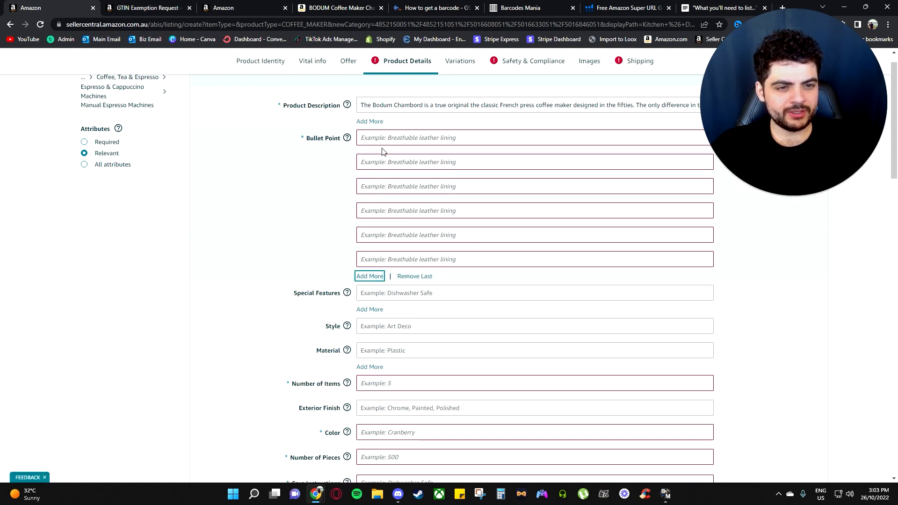
pyautogui.click(415, 275)
pyautogui.click(415, 252)
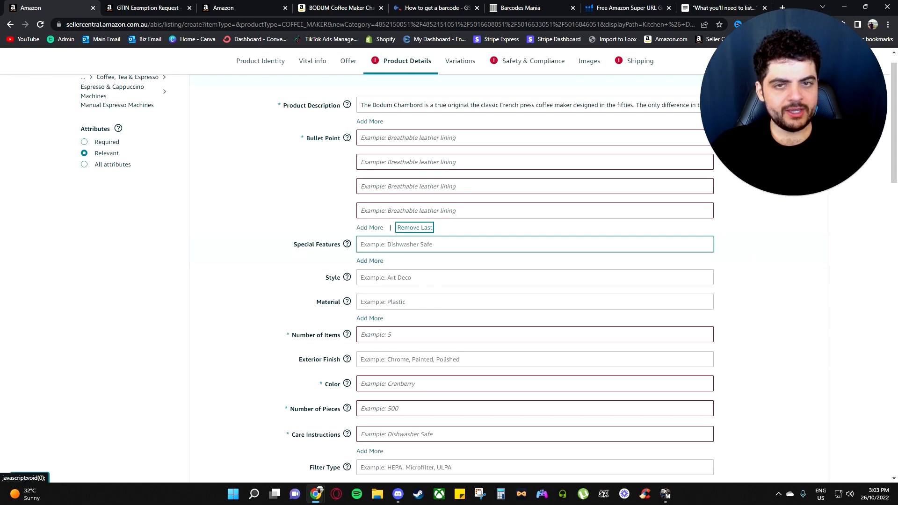
# Step: Copy the first "About this item" point from the BODUM listing and enter "17-ounce capacity" as the first Bullet Point
pyautogui.click(346, 7)
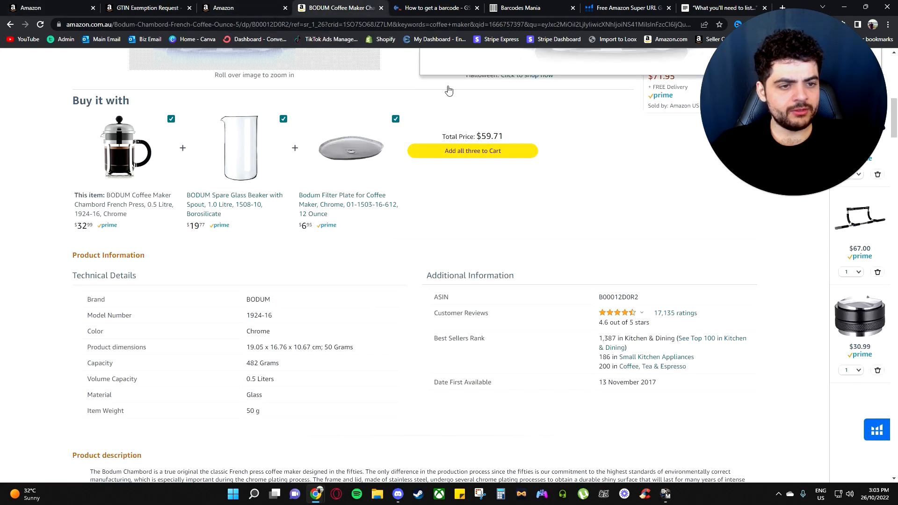
pyautogui.scroll(5, 548, 239)
pyautogui.scroll(4, 548, 239)
pyautogui.scroll(-2, 515, 346)
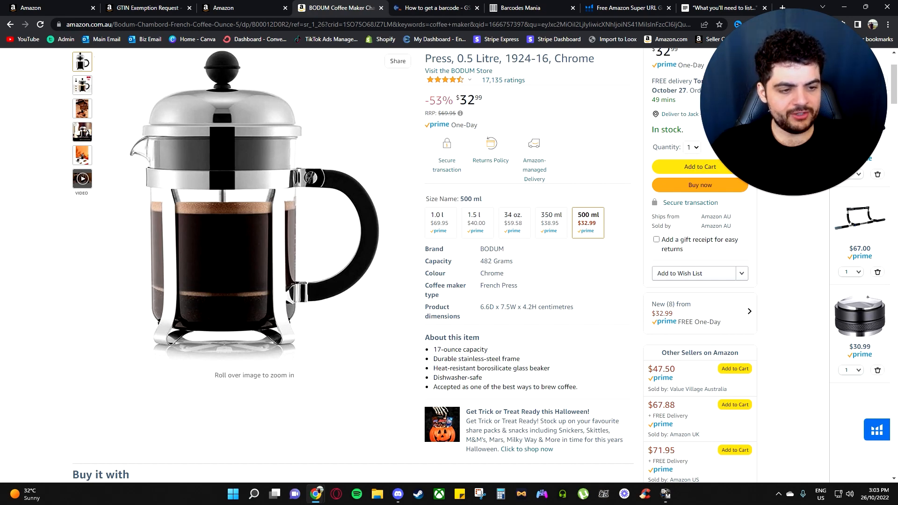
pyautogui.moveTo(487, 350); pyautogui.dragTo(437, 350)
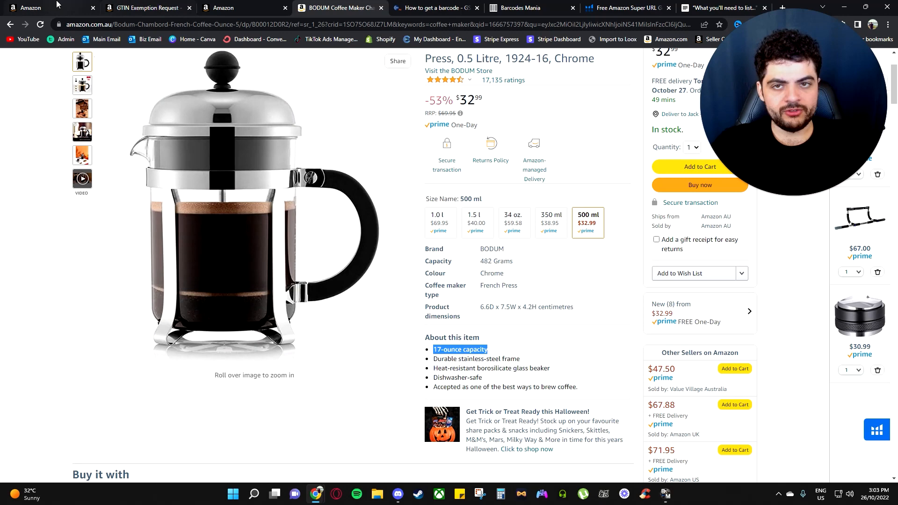
pyautogui.click(51, 7)
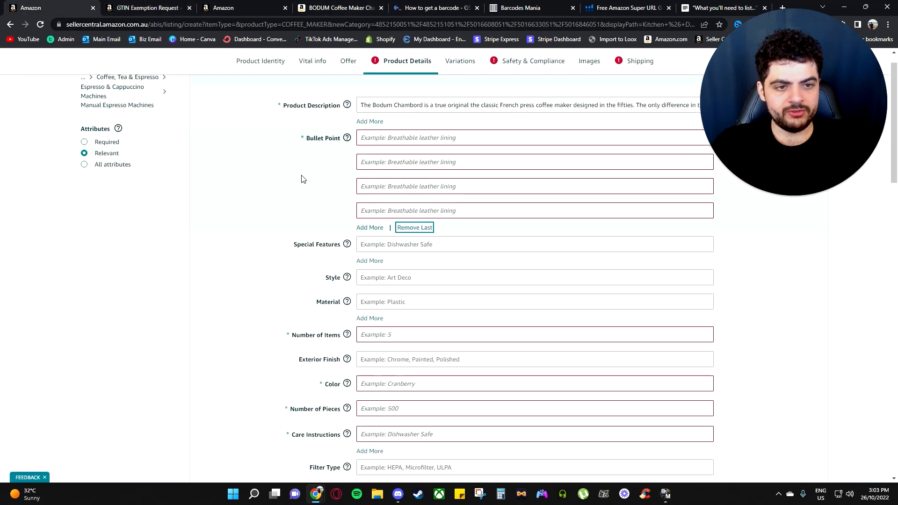
pyautogui.click(444, 137)
pyautogui.write('17-ounce capacity')
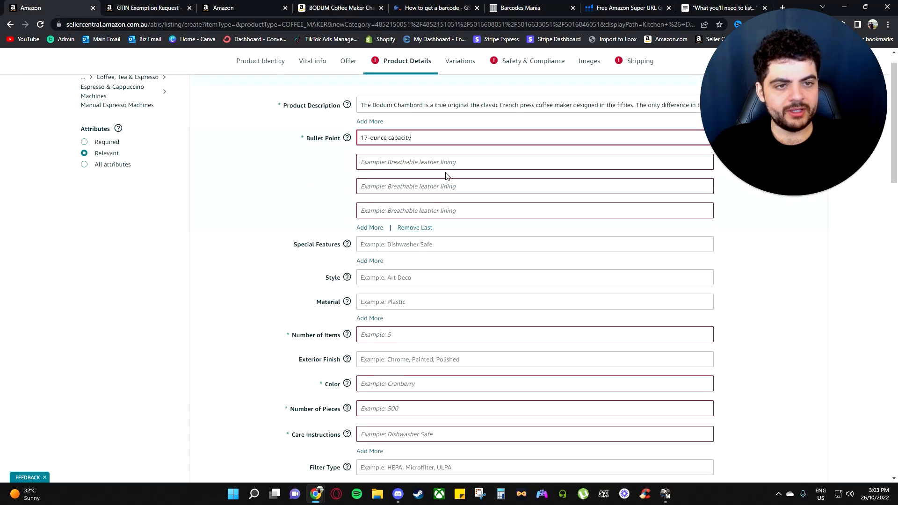
# Step: Remove the three empty Bullet Point fields, keeping only the filled one
pyautogui.click(417, 229)
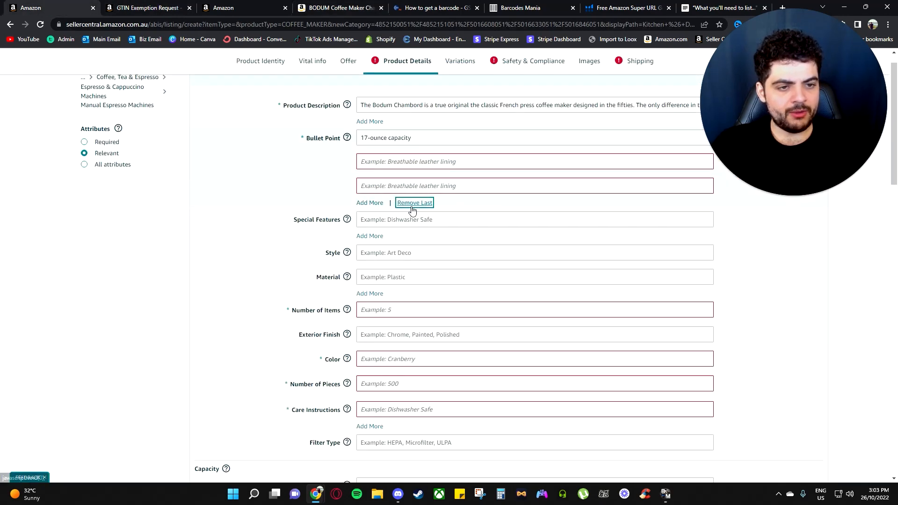
pyautogui.click(412, 203)
pyautogui.click(411, 179)
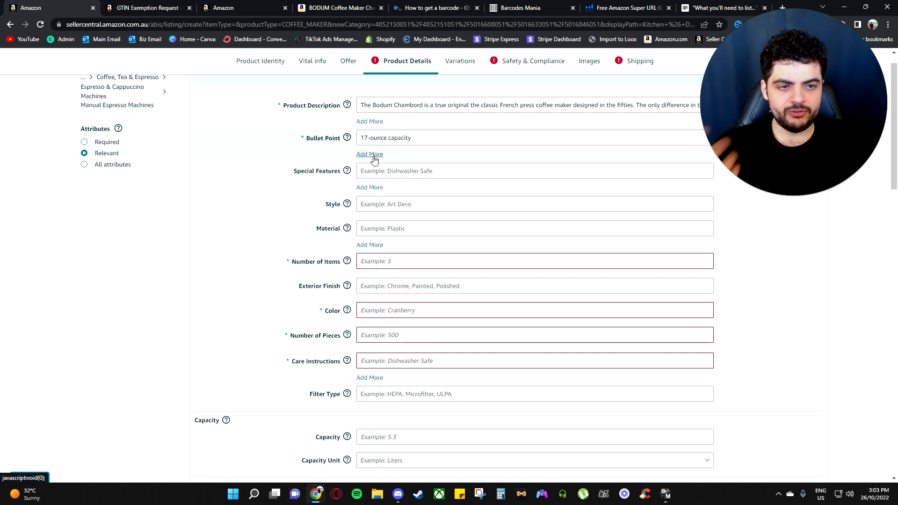
# Step: Look at the remaining "About this item" points on the BODUM listing and return to the new listing
pyautogui.click(349, 13)
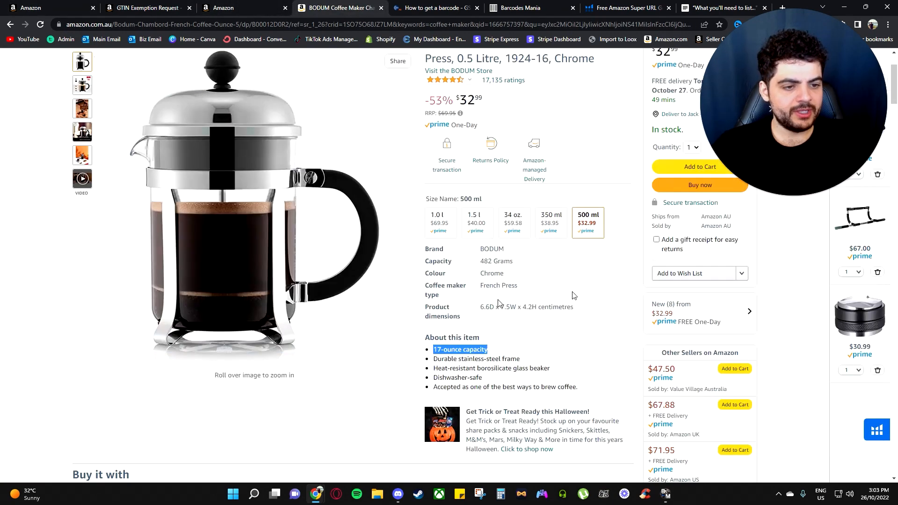
pyautogui.click(518, 343)
pyautogui.click(50, 8)
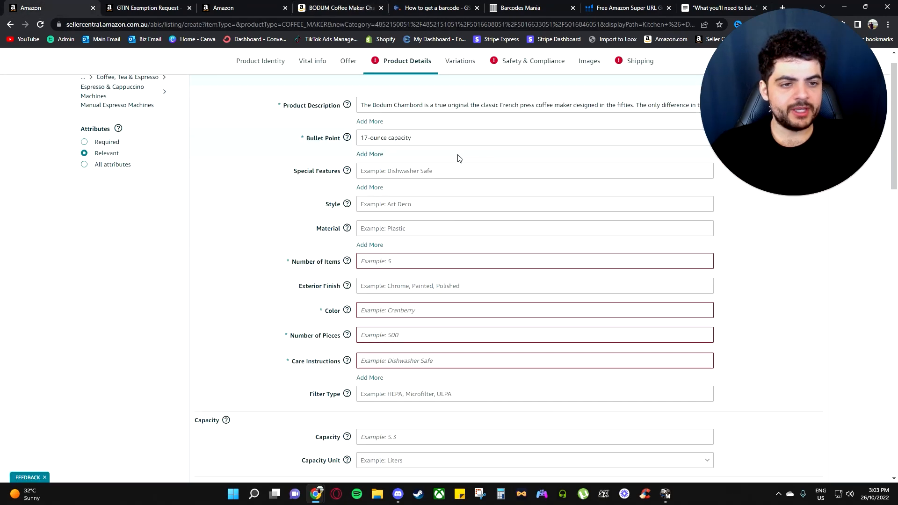
# Step: Check the Number of Items help text and set the number of items to 1
pyautogui.click(397, 261)
pyautogui.moveTo(346, 265)
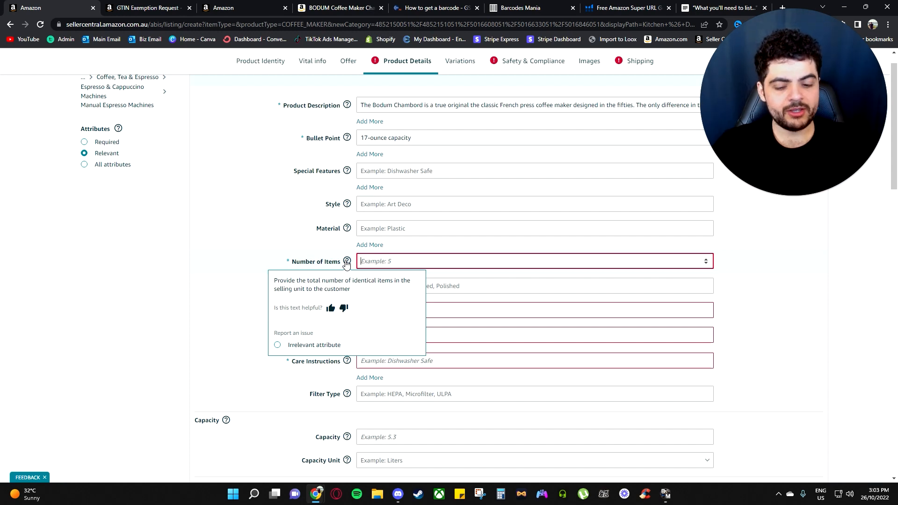
pyautogui.write('1')
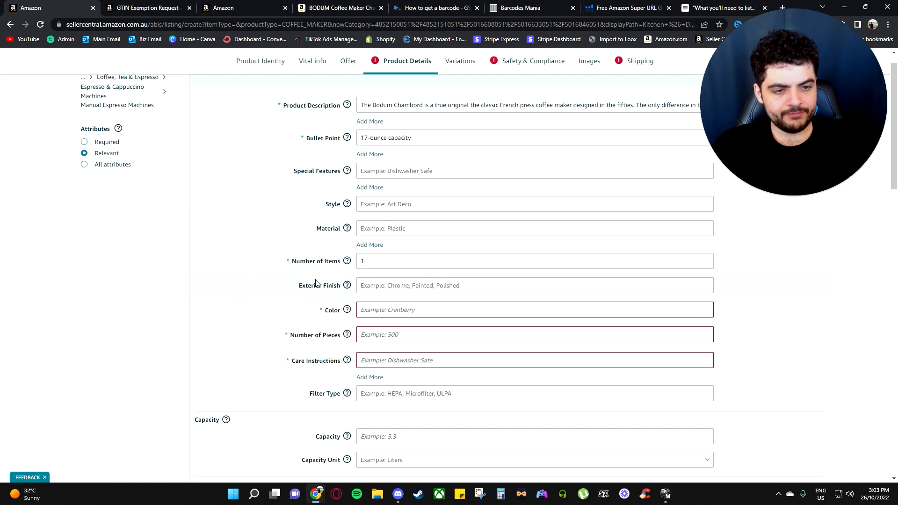
# Step: Set the product's color to Silver in the new listing's product details
pyautogui.click(439, 310)
pyautogui.write('S')
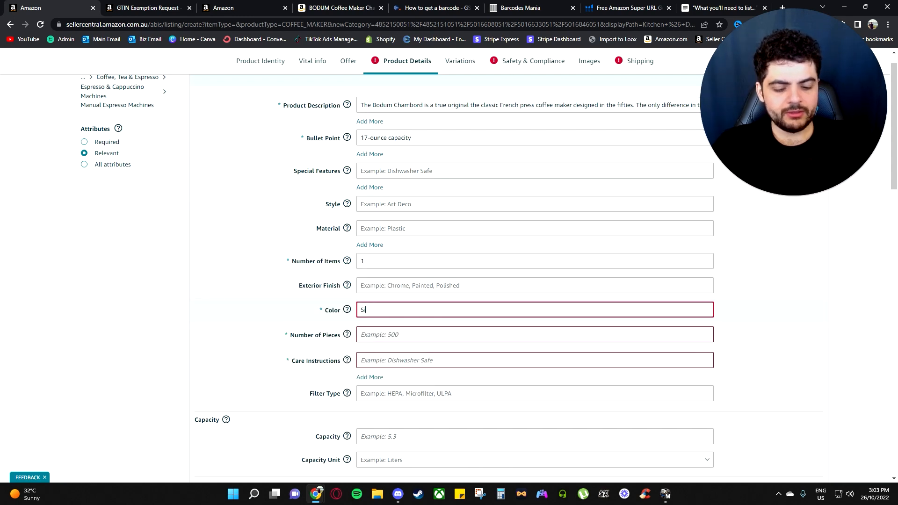
pyautogui.write('ilver')
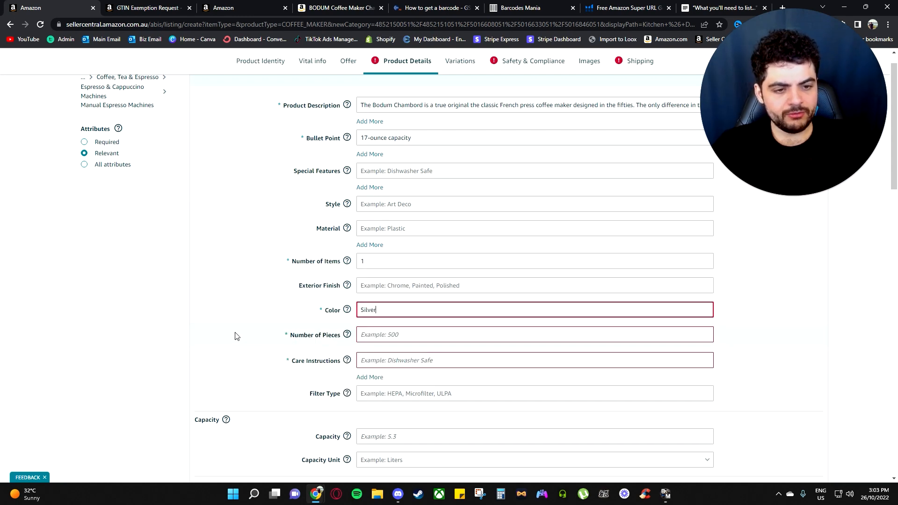
# Step: Read the Number of Pieces help text, check the BODUM listing, and set the number of pieces to 1
pyautogui.moveTo(347, 334)
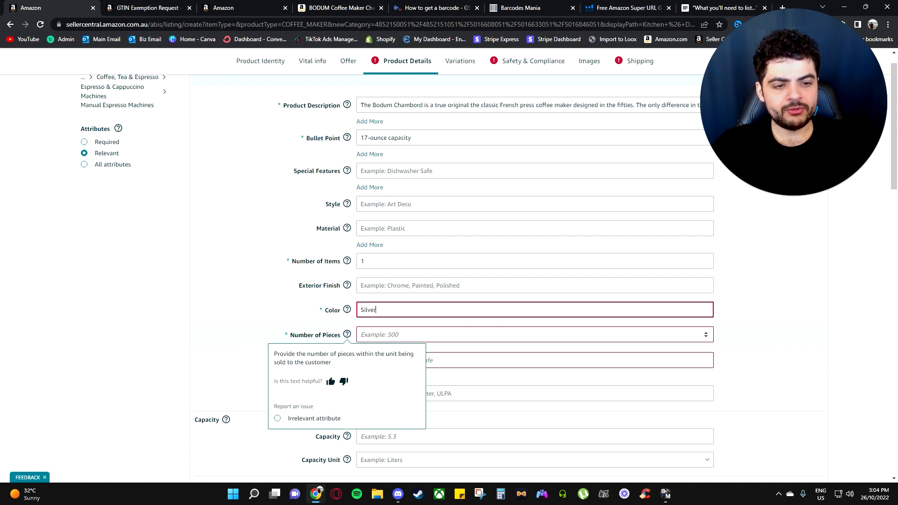
pyautogui.click(367, 333)
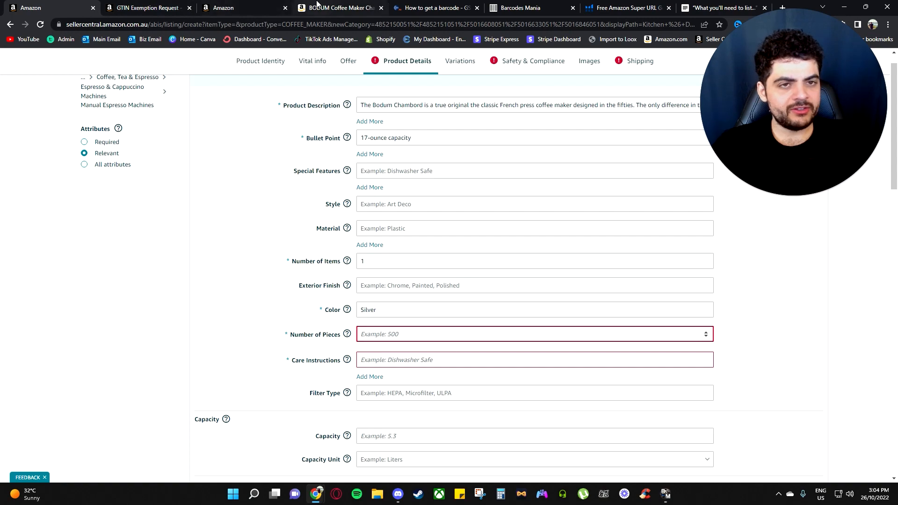
pyautogui.click(335, 7)
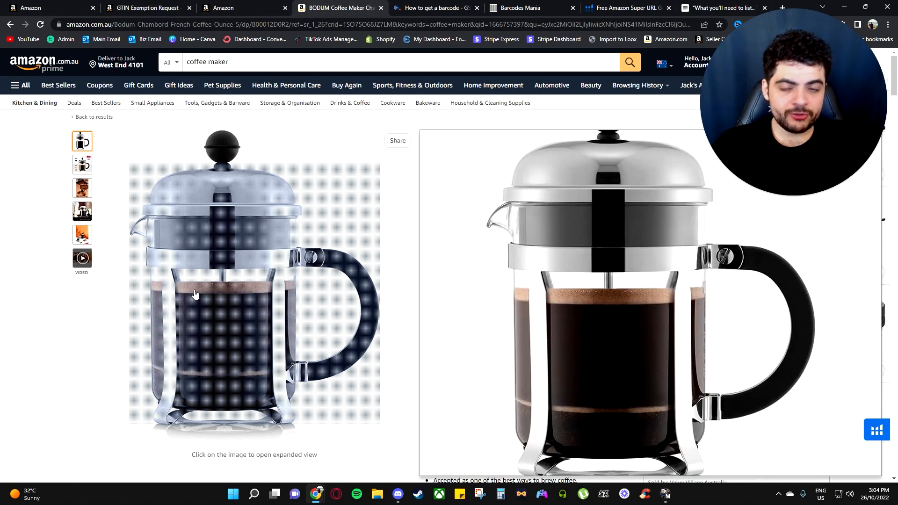
pyautogui.click(56, 6)
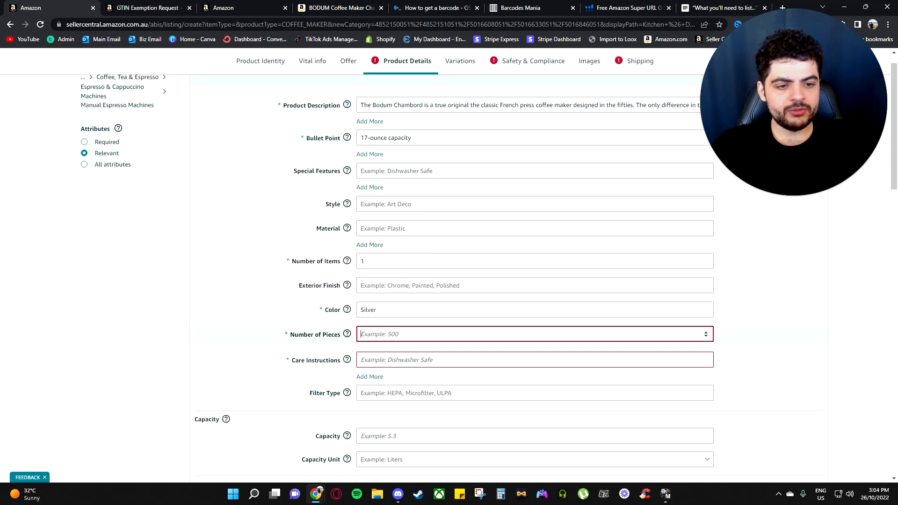
pyautogui.write('1')
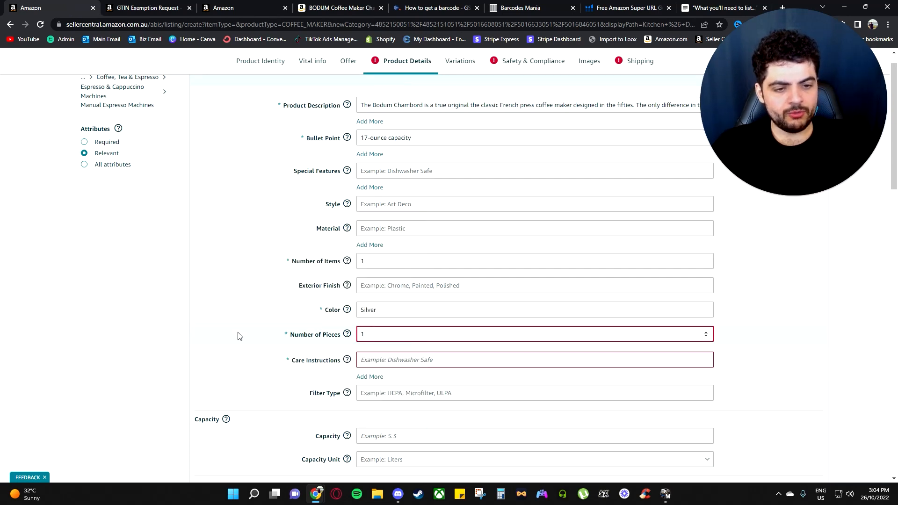
pyautogui.click(245, 336)
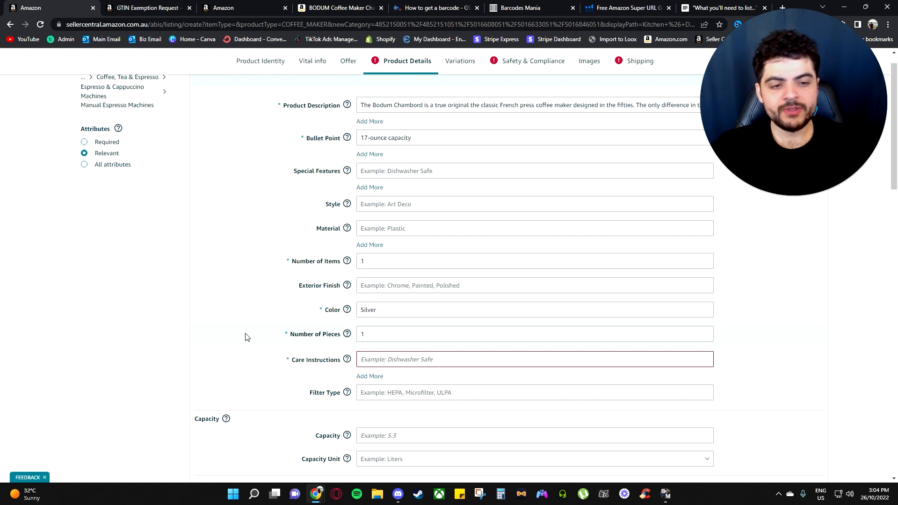
# Step: Enter "Handwash" as the care instructions and set Required Assembly to No
pyautogui.click(361, 359)
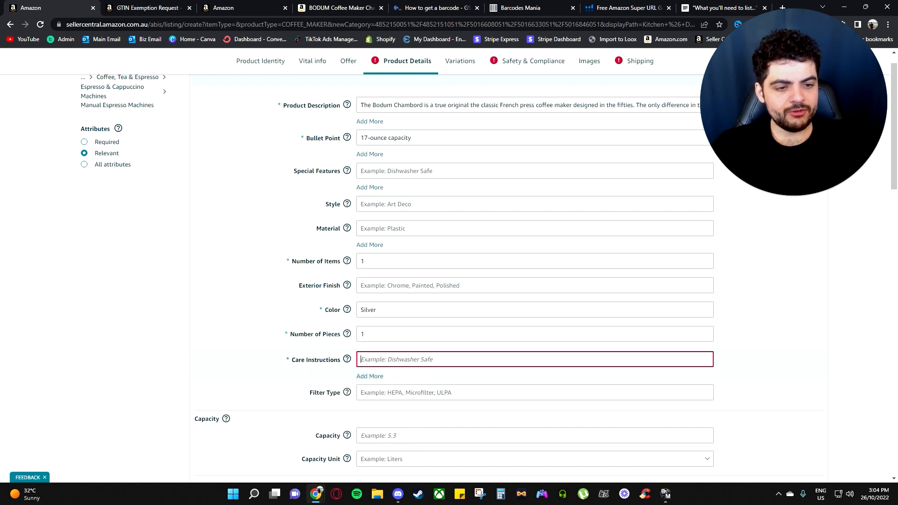
pyautogui.moveTo(347, 360)
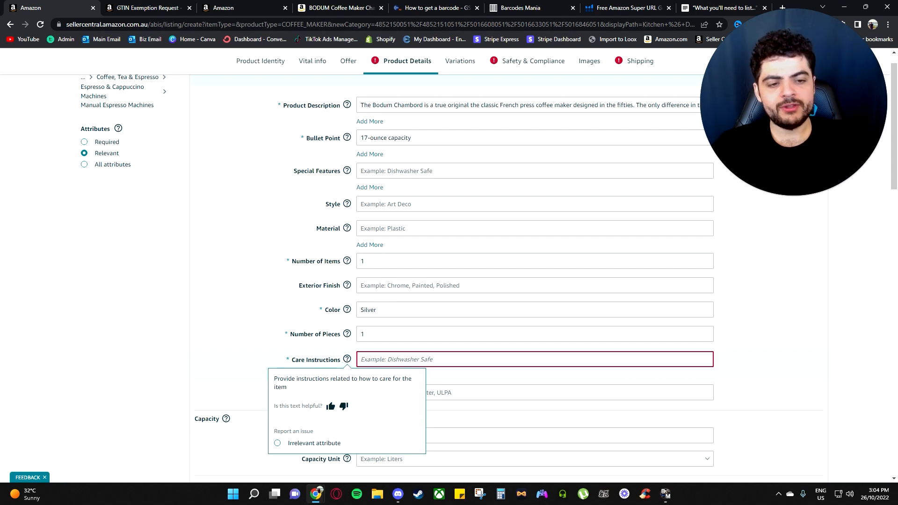
pyautogui.write('Handwash')
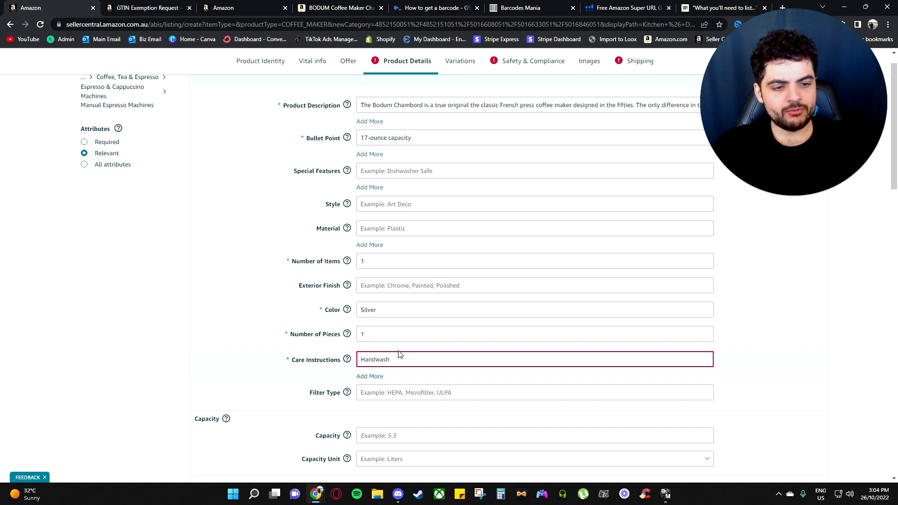
pyautogui.click(470, 392)
pyautogui.click(267, 399)
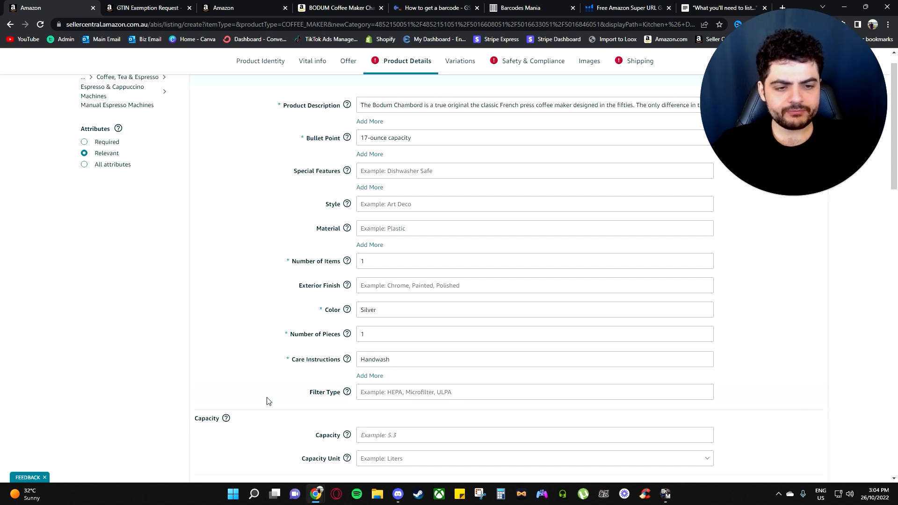
pyautogui.scroll(-3, 432, 326)
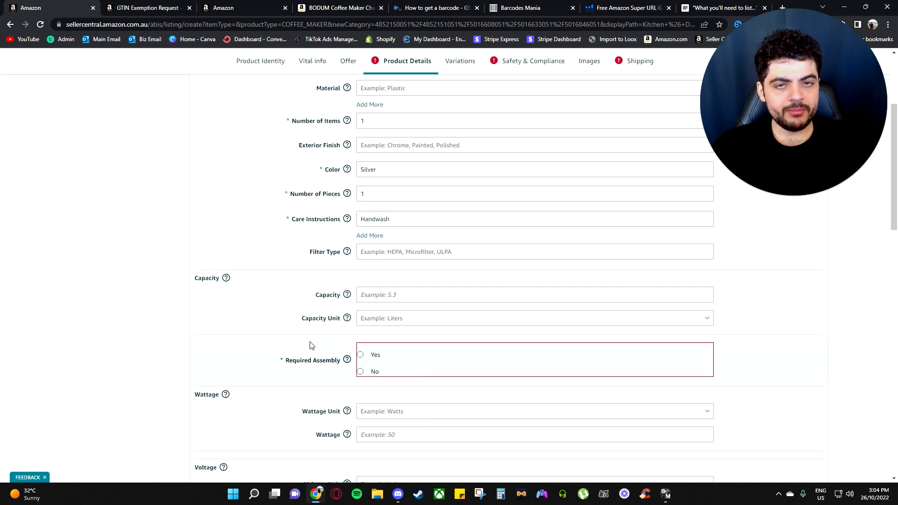
pyautogui.click(360, 371)
# Step: Set the Power Plug to No Plug and Is Product Expirable to No
pyautogui.scroll(-4, 524, 331)
pyautogui.scroll(-6, 524, 331)
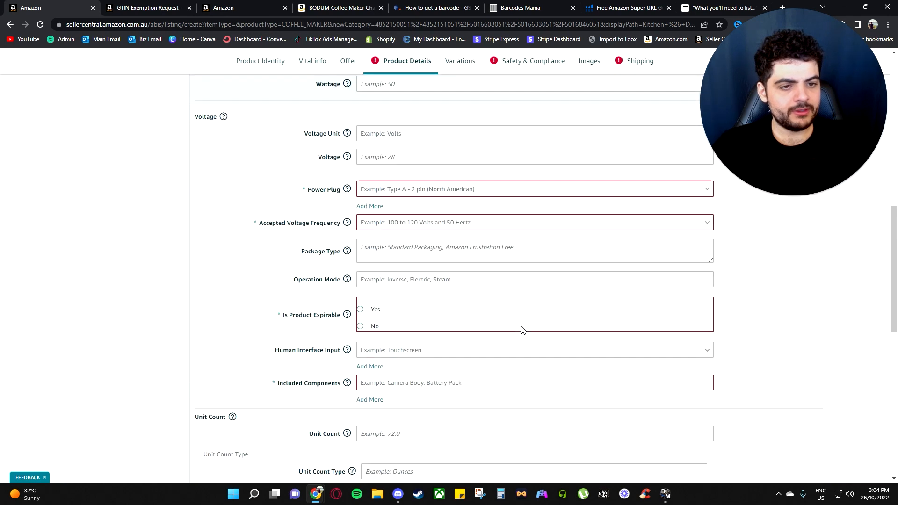
pyautogui.click(382, 189)
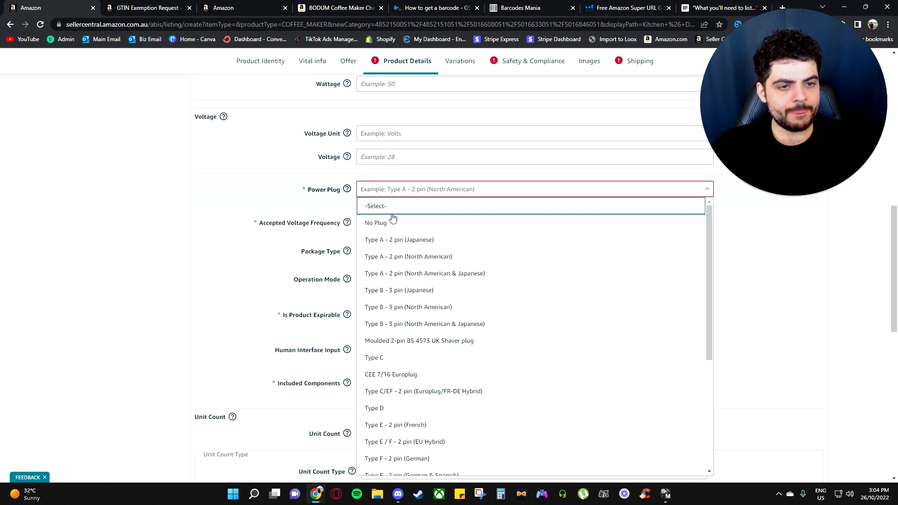
pyautogui.click(369, 221)
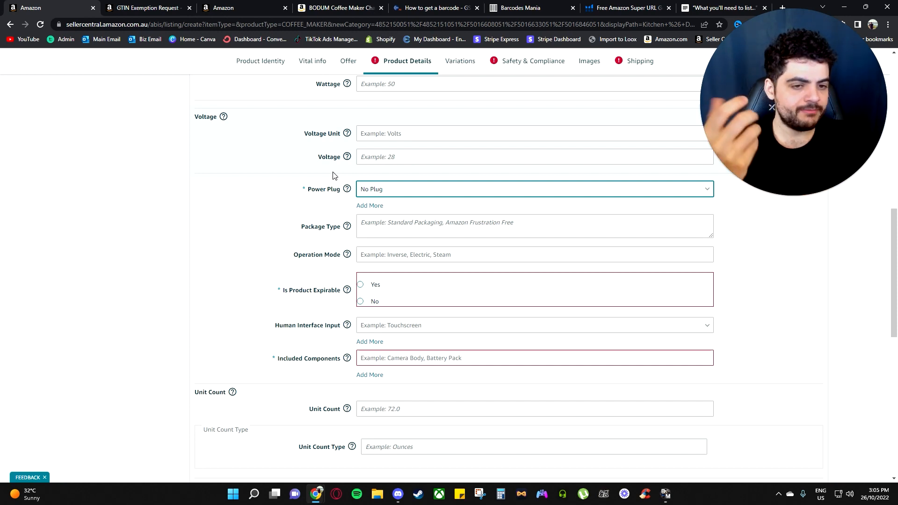
pyautogui.moveTo(349, 295)
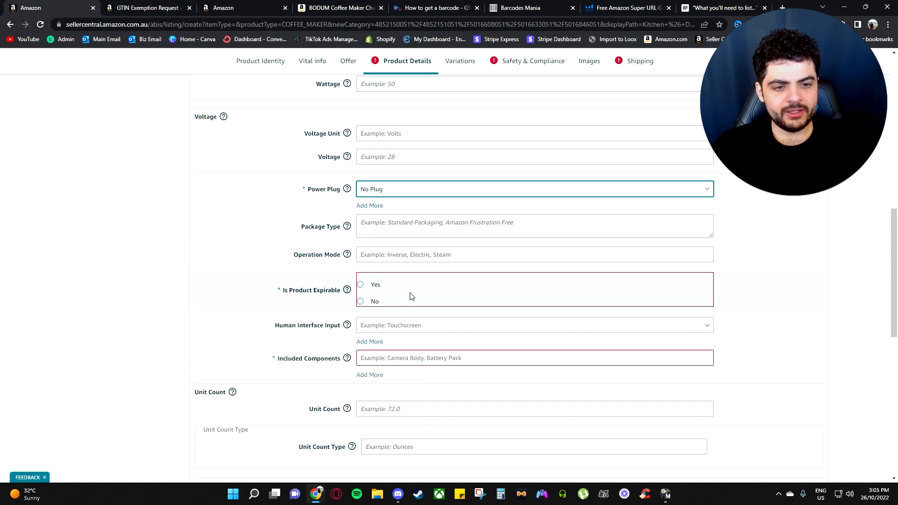
pyautogui.click(360, 302)
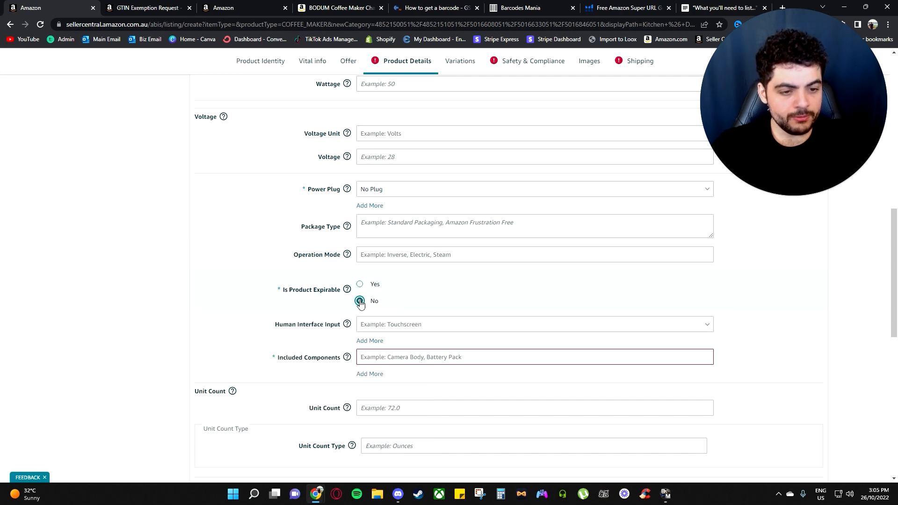
# Step: Check the Included Components help text and suggested values, and look at the BODUM product images for included parts
pyautogui.moveTo(347, 358)
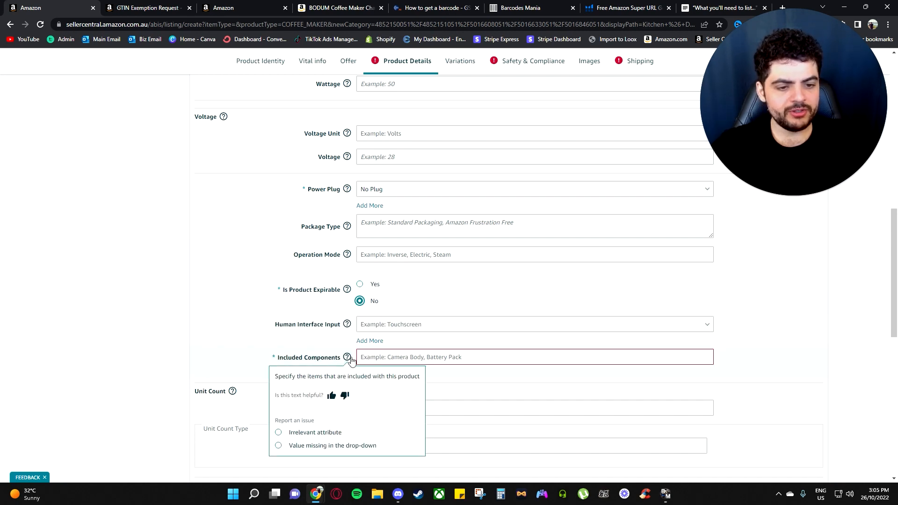
pyautogui.click(376, 358)
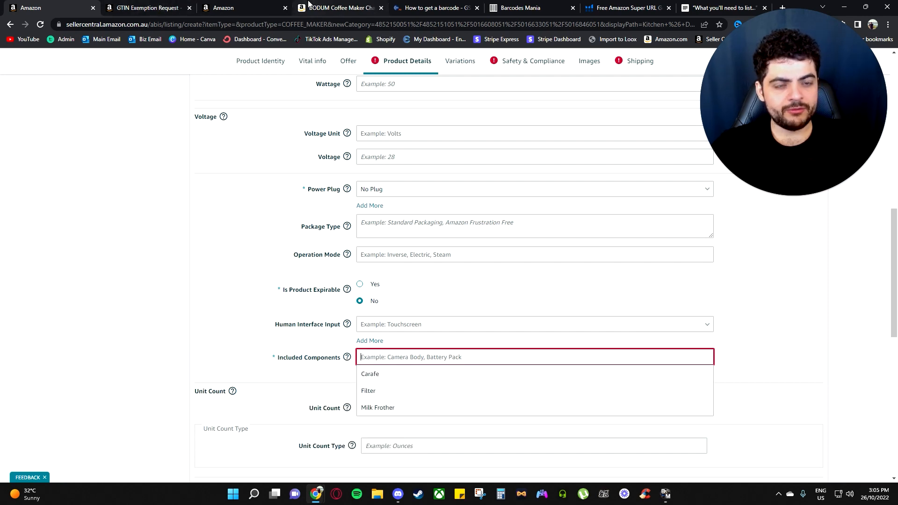
pyautogui.click(330, 377)
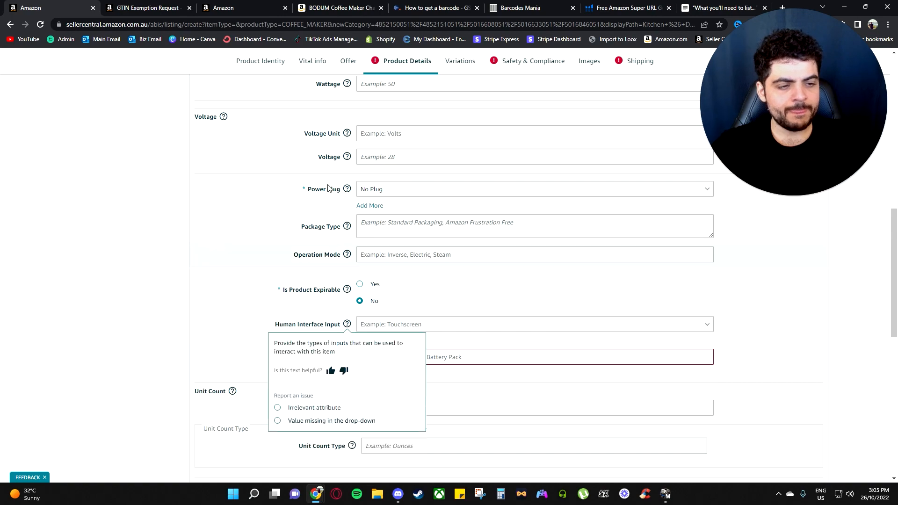
pyautogui.click(266, 6)
pyautogui.click(318, 8)
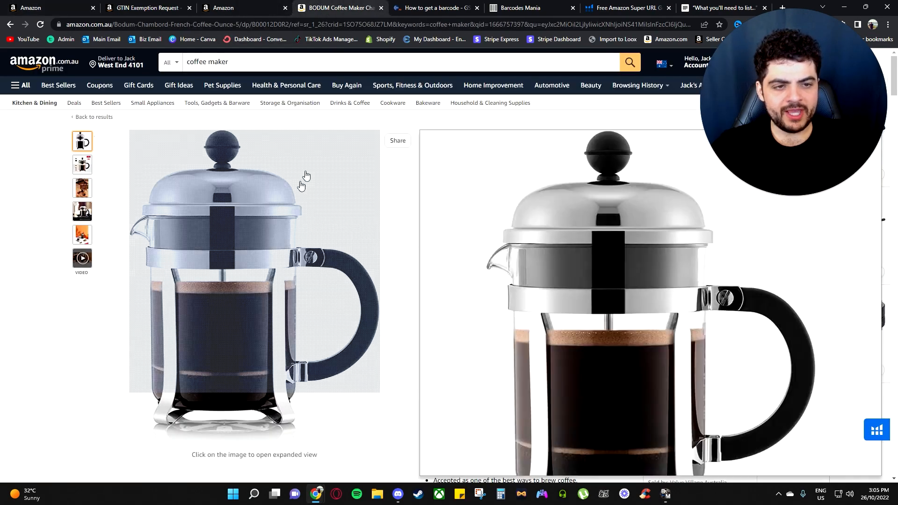
pyautogui.moveTo(81, 167)
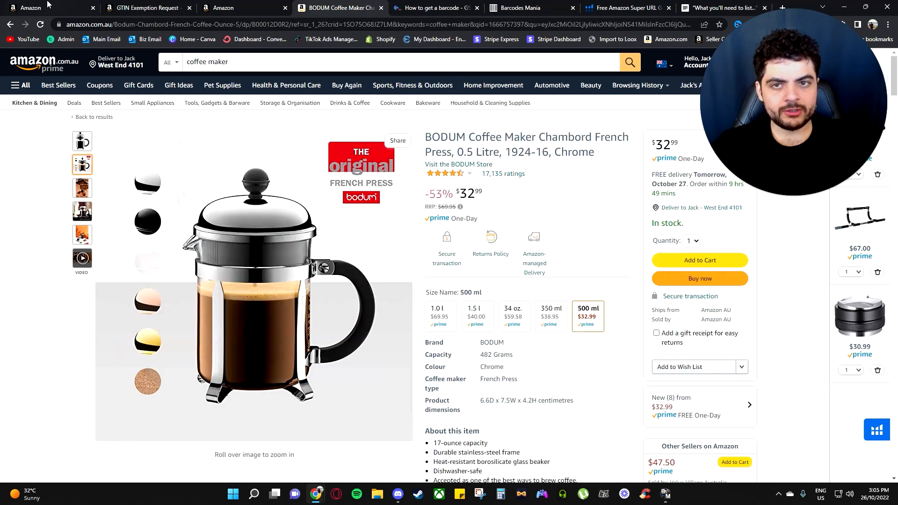
pyautogui.click(70, 7)
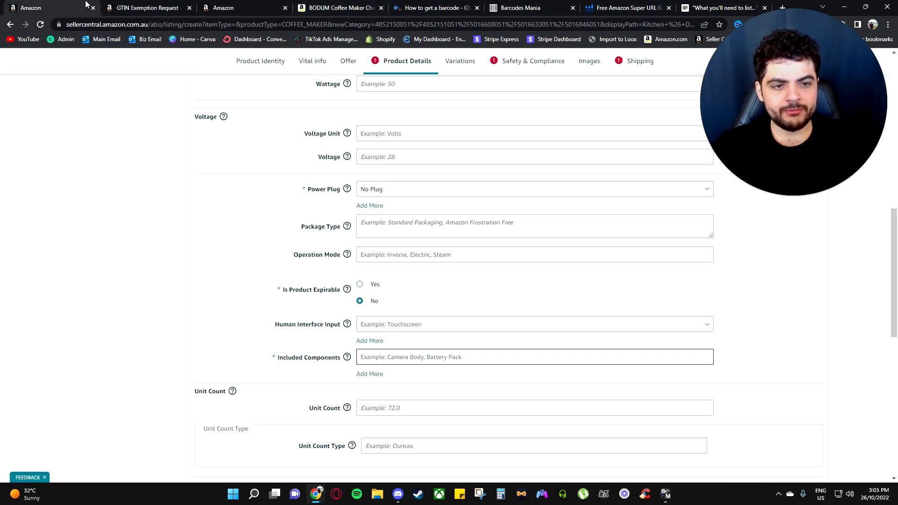
pyautogui.click(393, 358)
# Step: Look up the depth, width and height in the BODUM listing's product dimensions and return to the Item Dimensions section
pyautogui.scroll(-10, 395, 357)
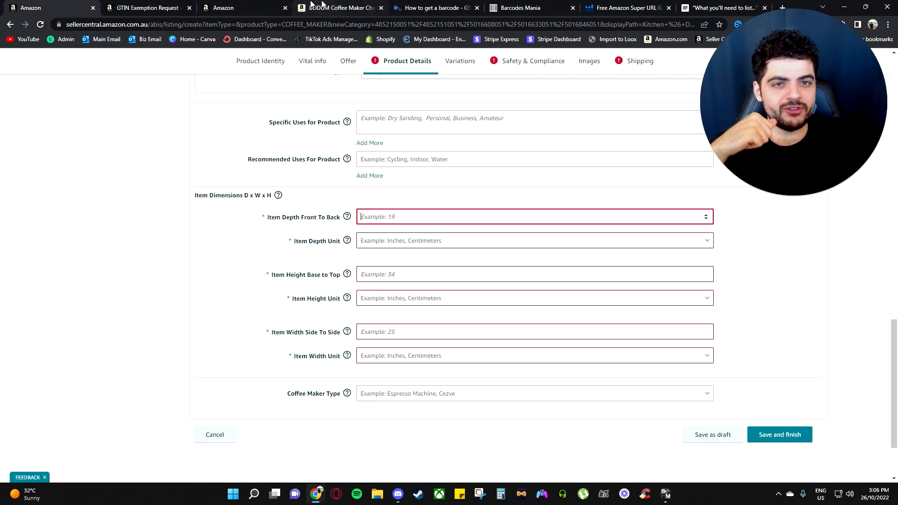
pyautogui.click(337, 8)
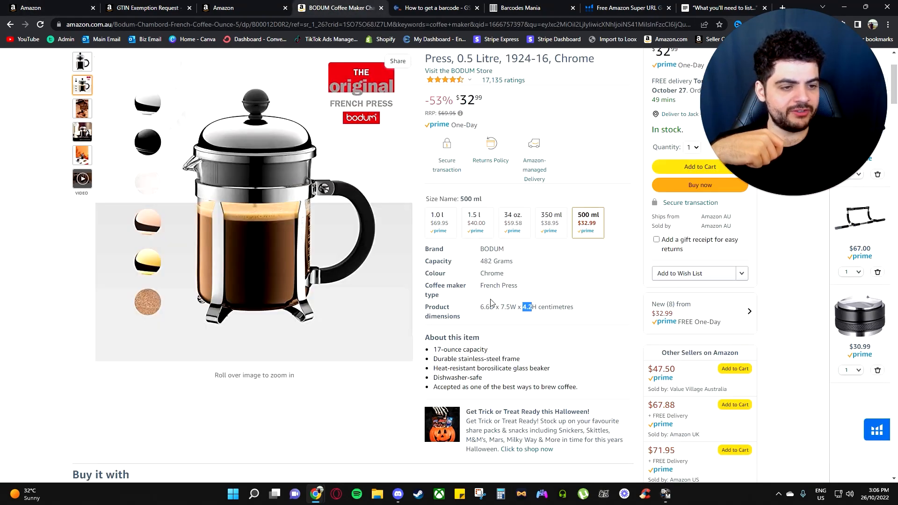
pyautogui.doubleClick(487, 307)
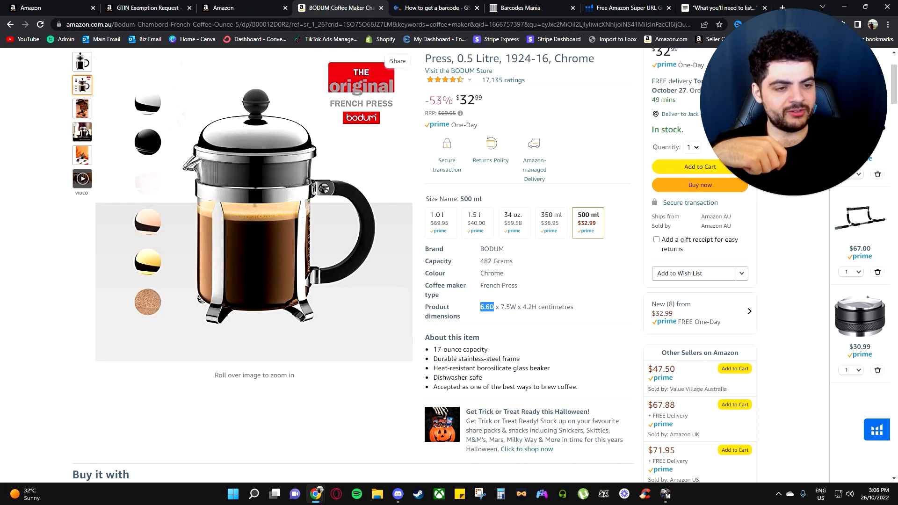
pyautogui.moveTo(500, 307); pyautogui.dragTo(532, 307)
pyautogui.click(519, 318)
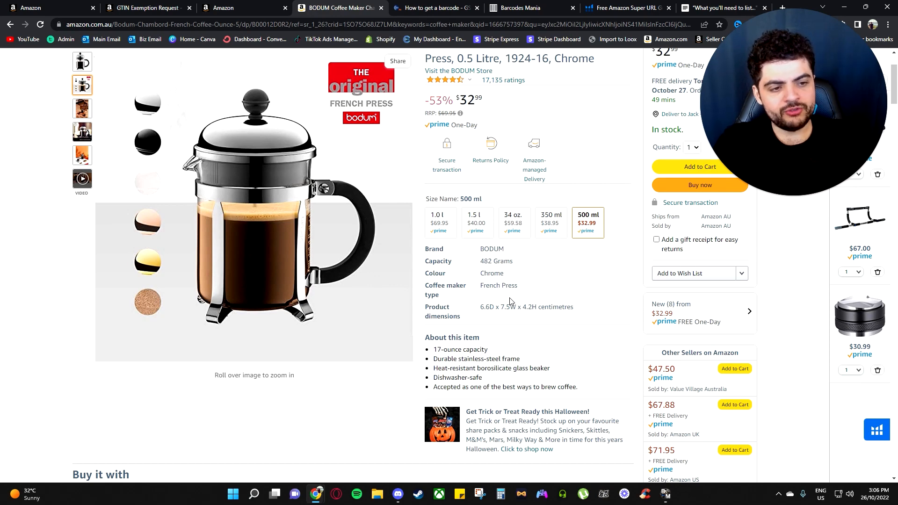
pyautogui.click(481, 307)
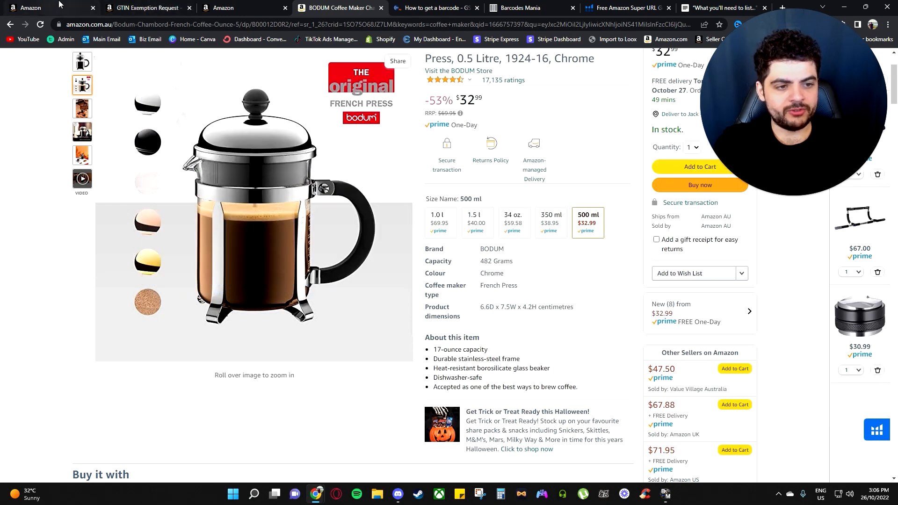
pyautogui.click(59, 5)
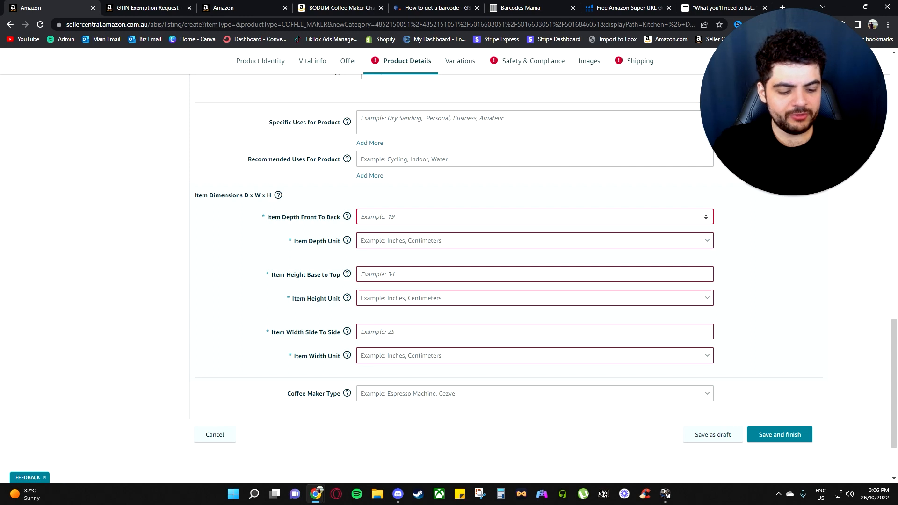
# Step: Set the Item Depth Front To Back to 6.6 centimeters and the Item Height Base to Top to 7.5 centimeters
pyautogui.write('6.6')
pyautogui.click(408, 241)
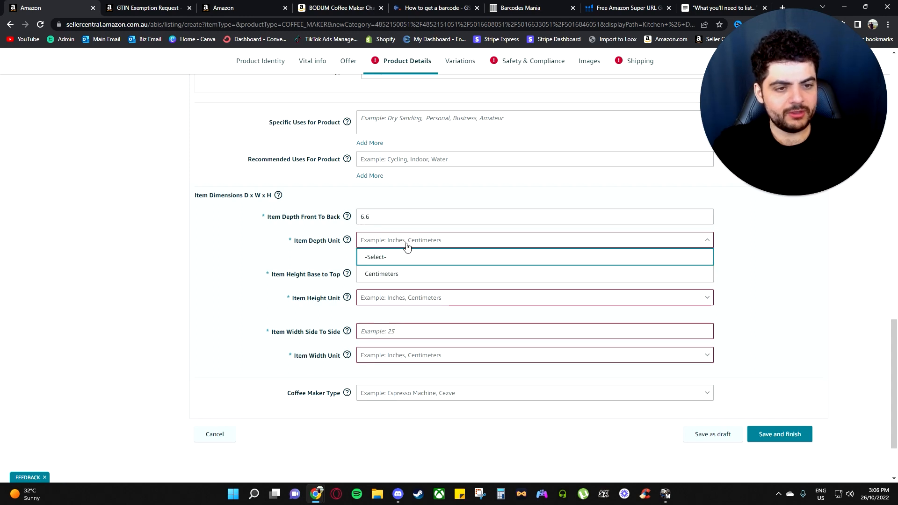
pyautogui.click(393, 273)
pyautogui.press('Tab')
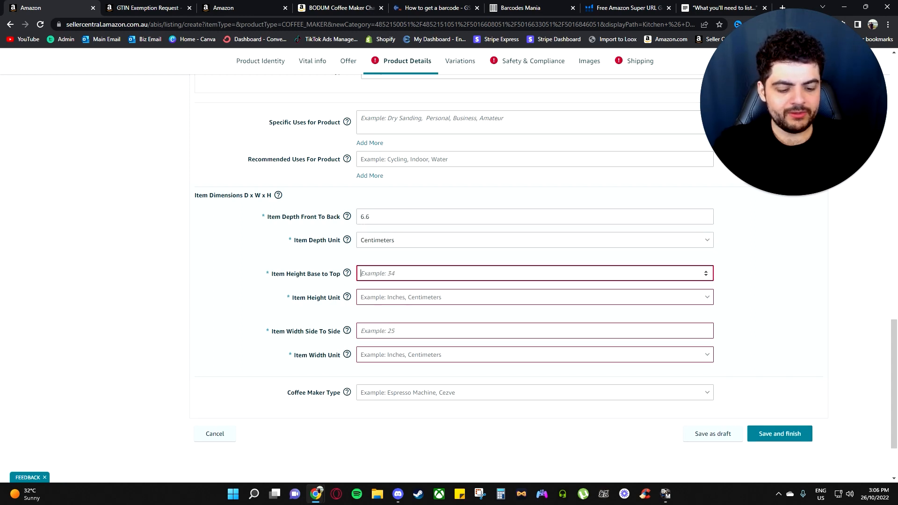
pyautogui.write('7')
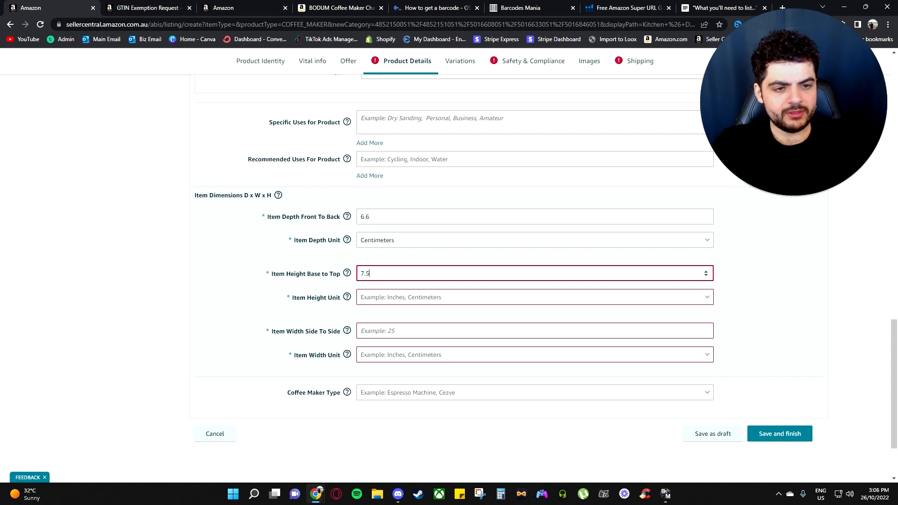
pyautogui.write('.5')
pyautogui.click(379, 298)
pyautogui.click(387, 324)
# Step: Set the Item Height Unit to Centimeters and the Item Width Side To Side to 4.2 centimeters, and check the remaining product details
pyautogui.press('Tab')
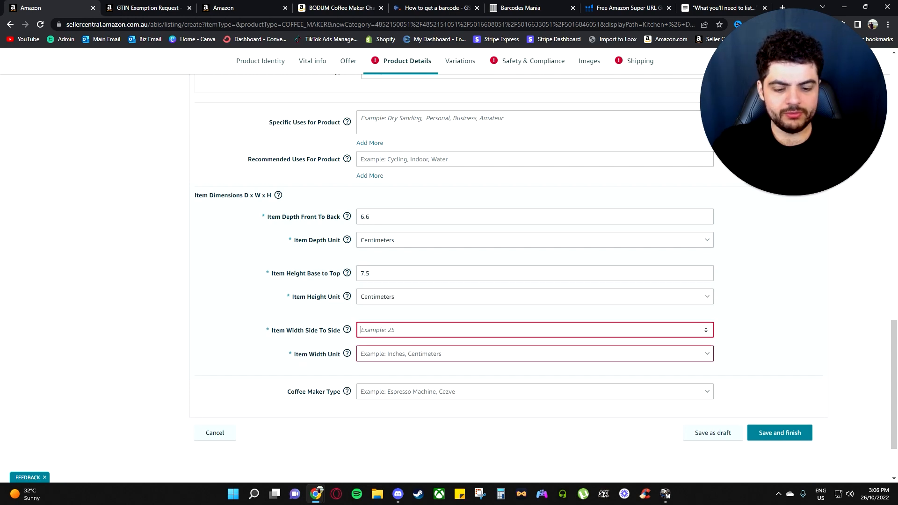
pyautogui.write('4.2')
pyautogui.click(423, 353)
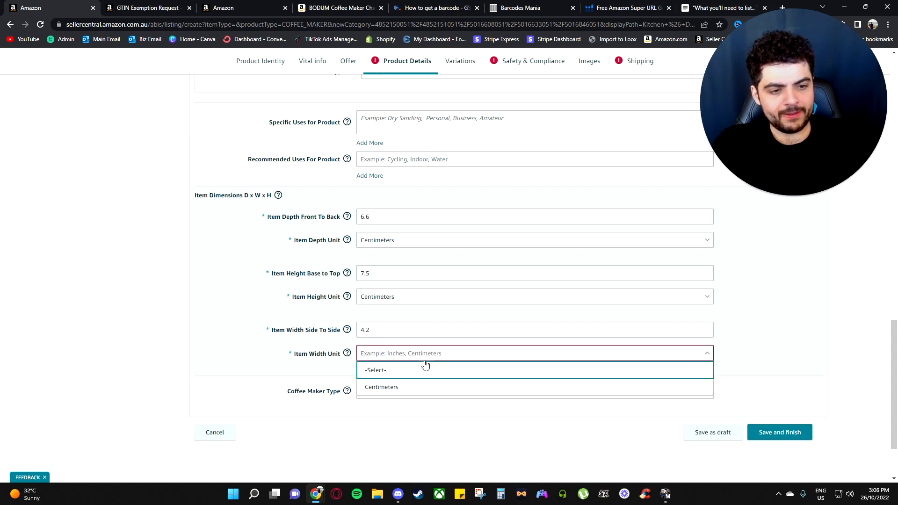
pyautogui.click(397, 387)
pyautogui.scroll(3, 521, 375)
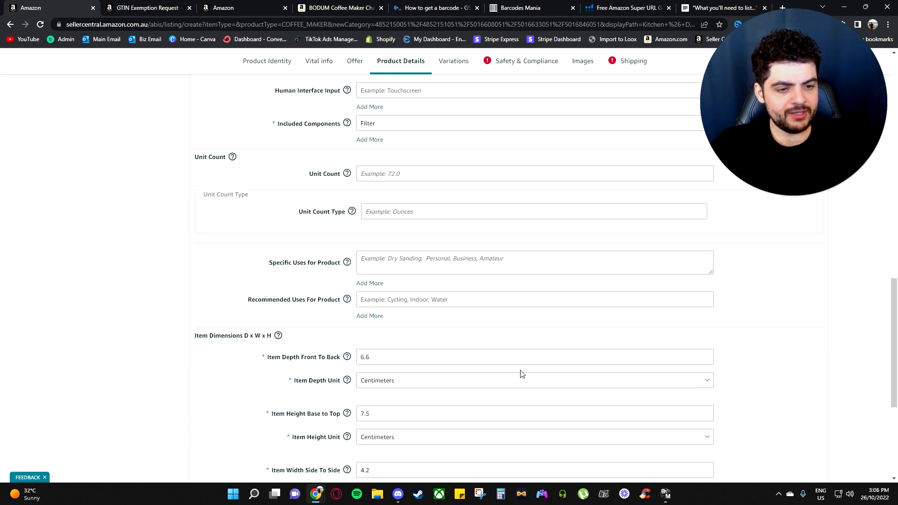
pyautogui.scroll(-3, 523, 397)
pyautogui.scroll(4, 525, 419)
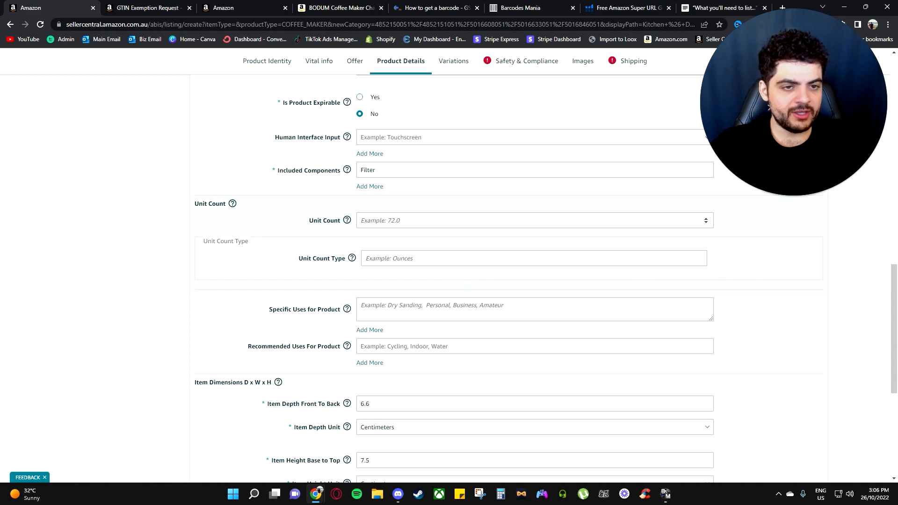
pyautogui.scroll(8, 445, 178)
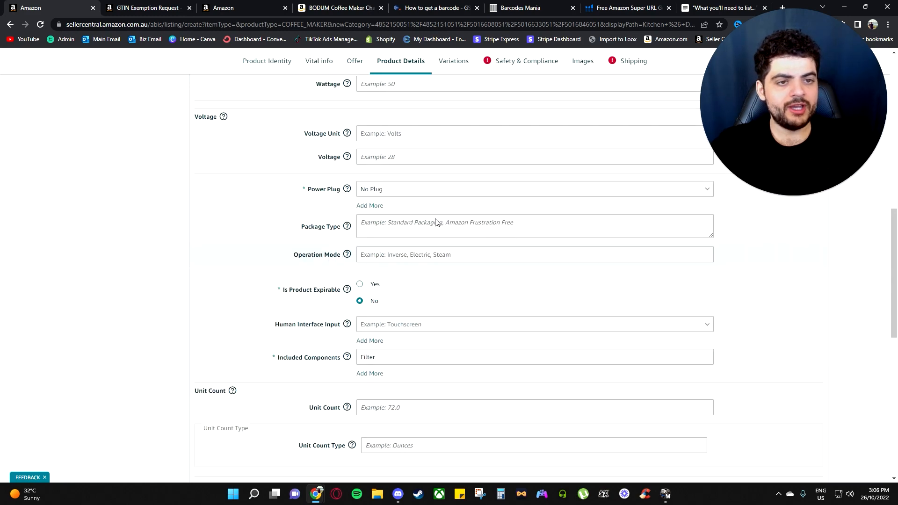
# Step: Set the Country/region of origin to China in the Safety & Compliance section
pyautogui.click(506, 66)
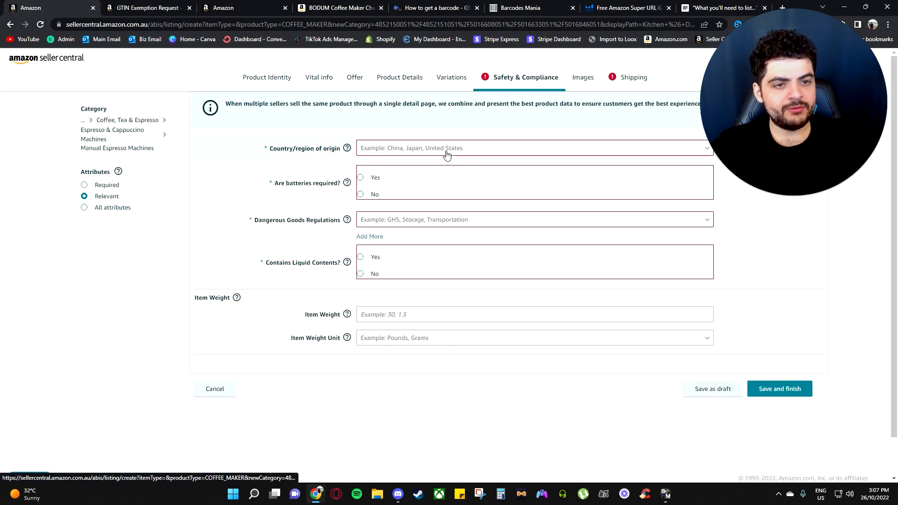
pyautogui.click(393, 147)
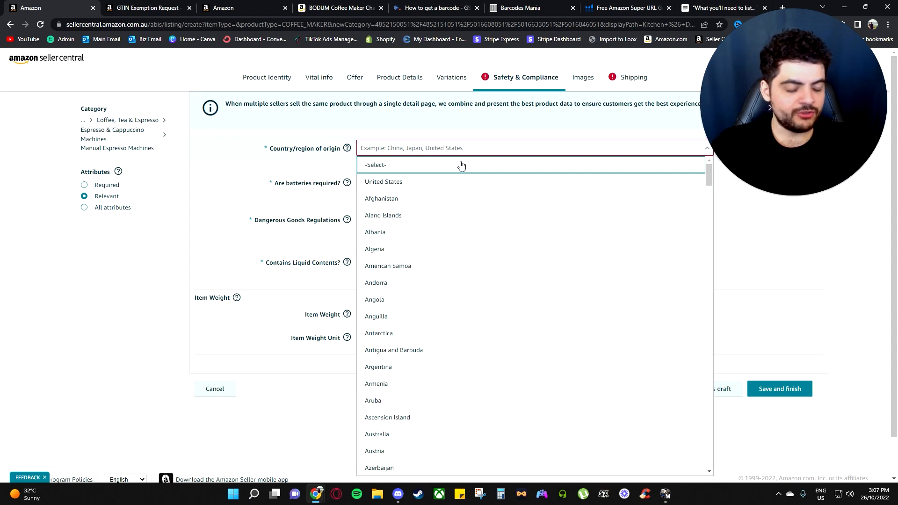
pyautogui.press('i')
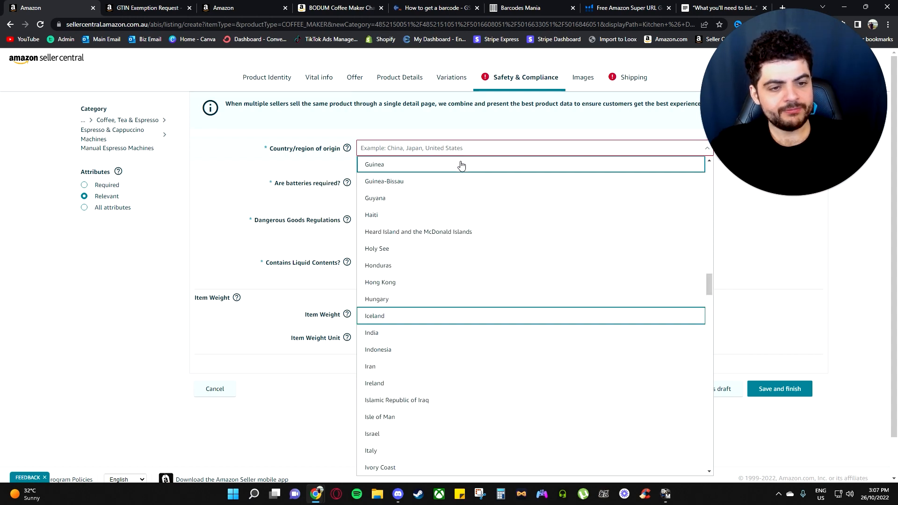
pyautogui.scroll(10, 440, 209)
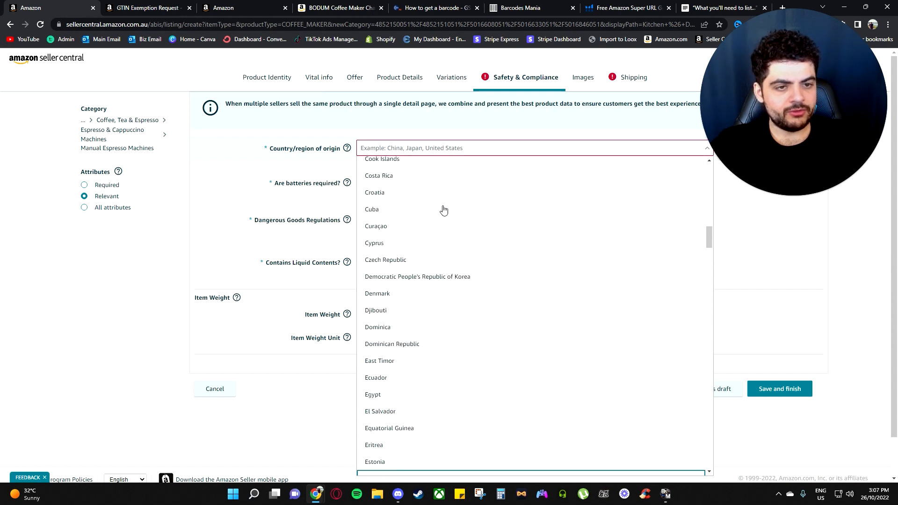
pyautogui.scroll(8, 444, 208)
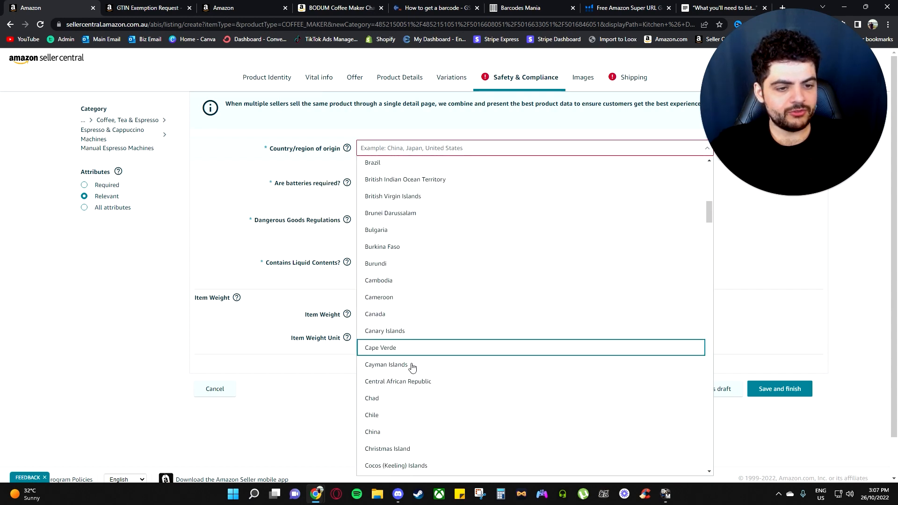
pyautogui.click(398, 431)
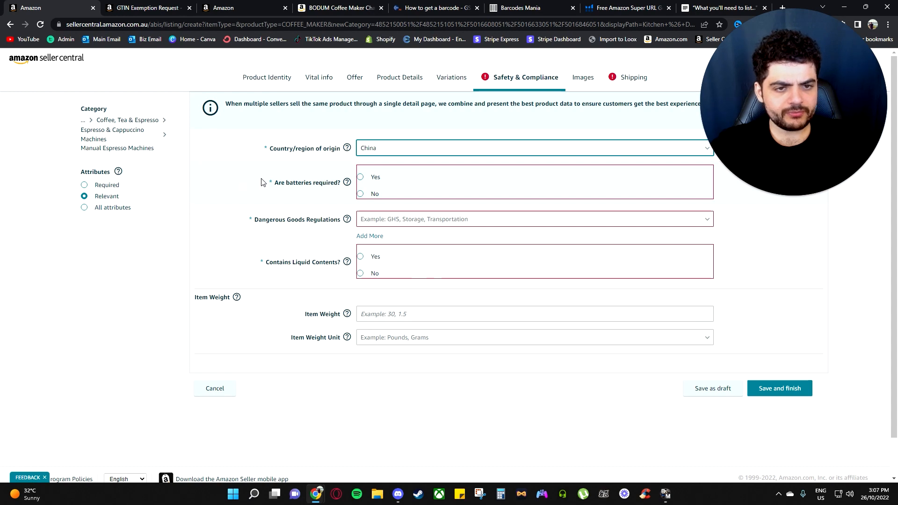
# Step: Set batteries required to No, Dangerous Goods Regulations to Not Applicable and Contains Liquid Contents to No
pyautogui.click(361, 194)
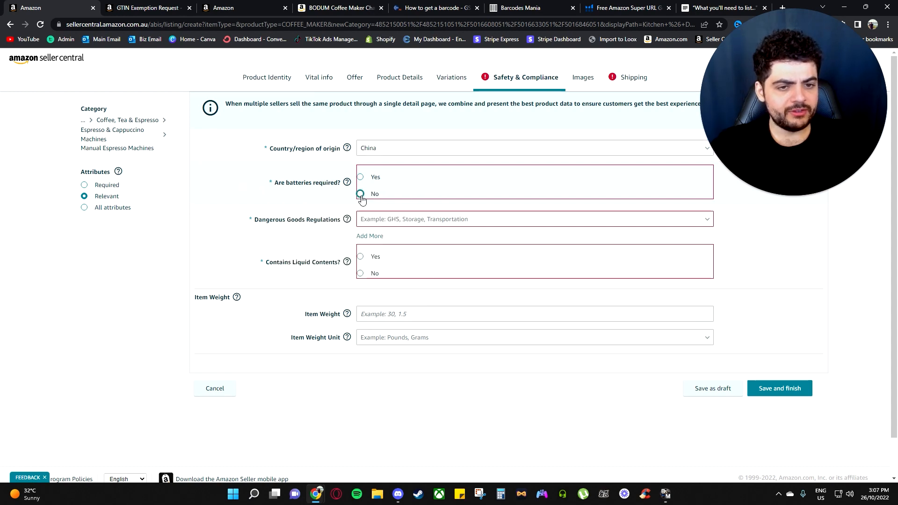
pyautogui.click(393, 223)
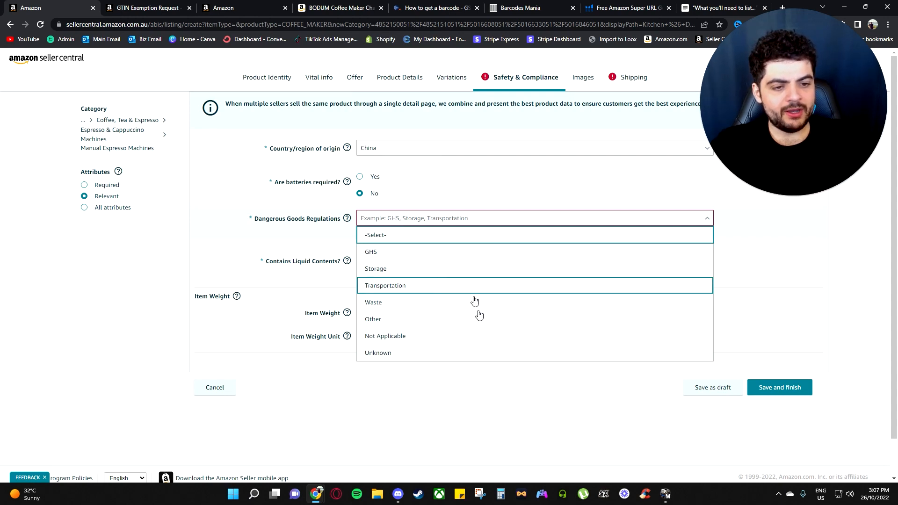
pyautogui.click(405, 340)
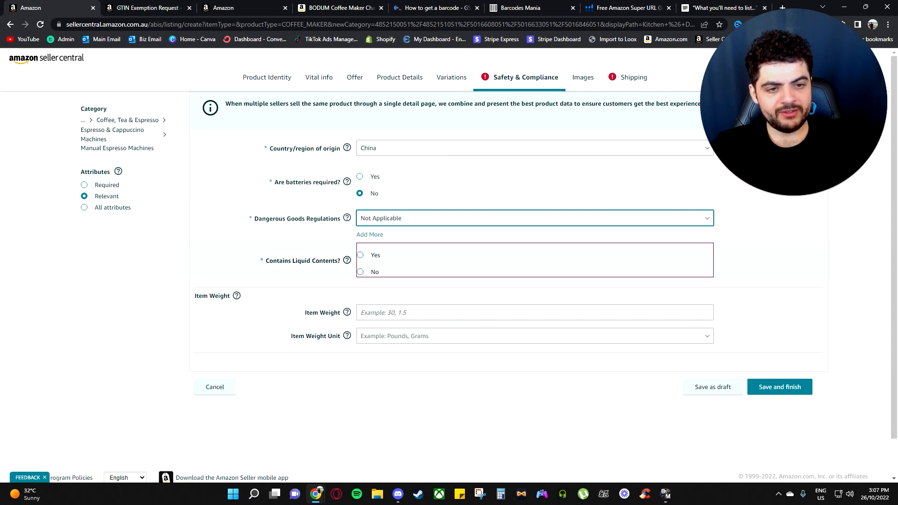
pyautogui.click(359, 272)
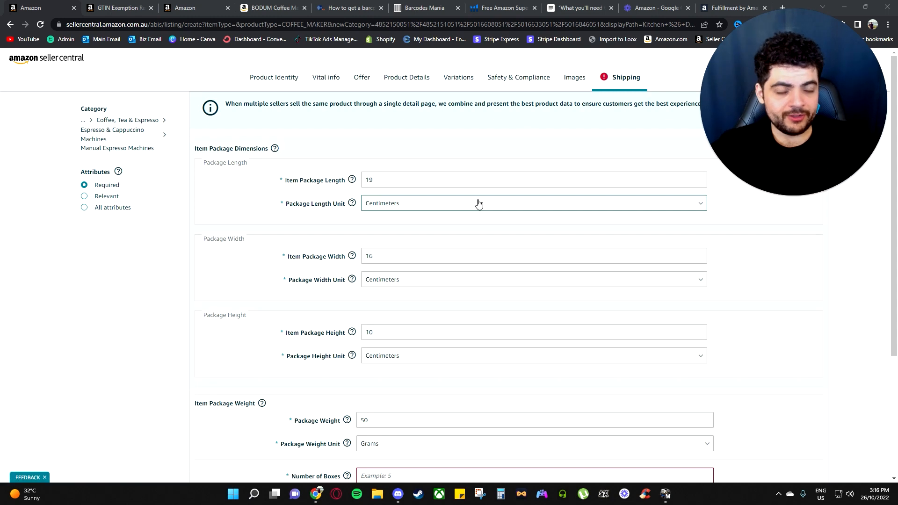
# Step: Review the Images section's upload slots and compare them with the BODUM listing's main product photo on a white background
pyautogui.click(574, 78)
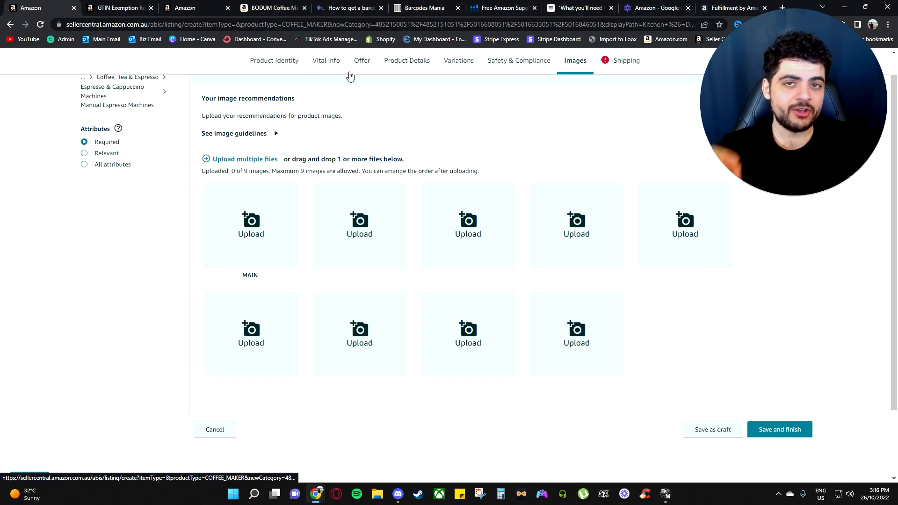
pyautogui.click(274, 8)
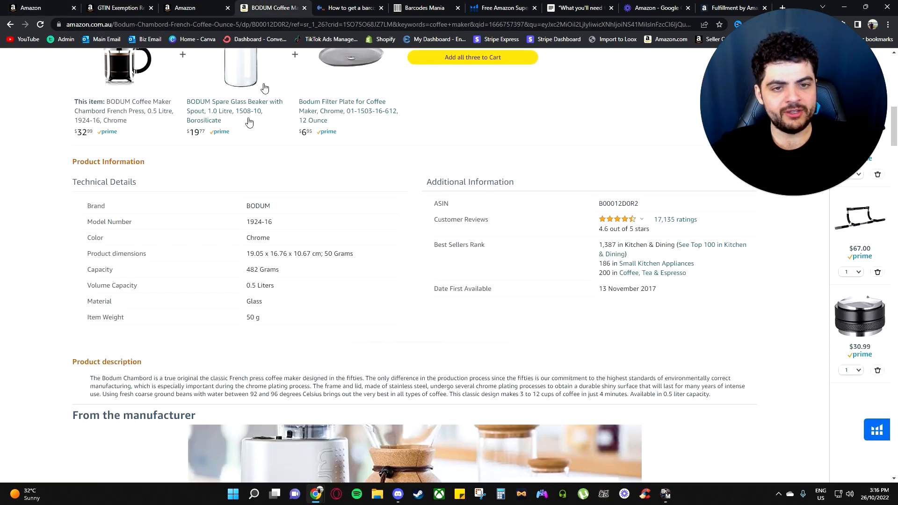
pyautogui.scroll(10, 154, 234)
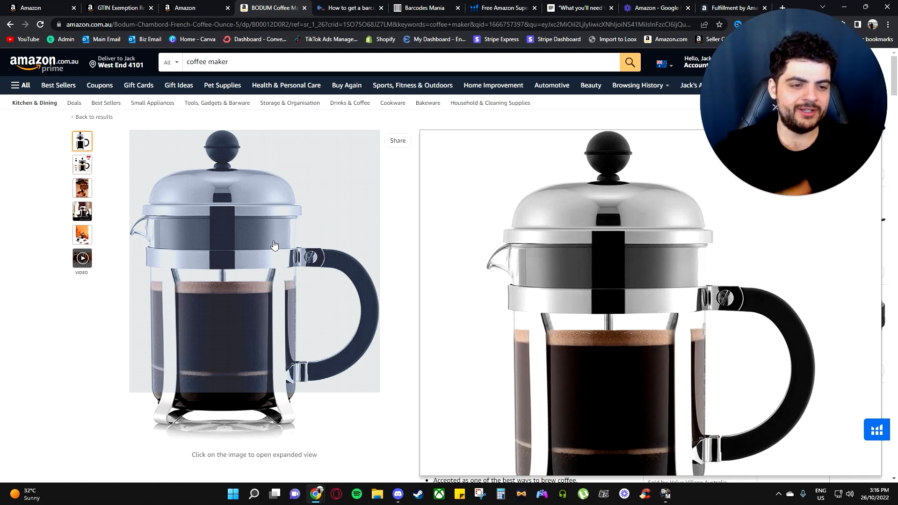
pyautogui.click(52, 4)
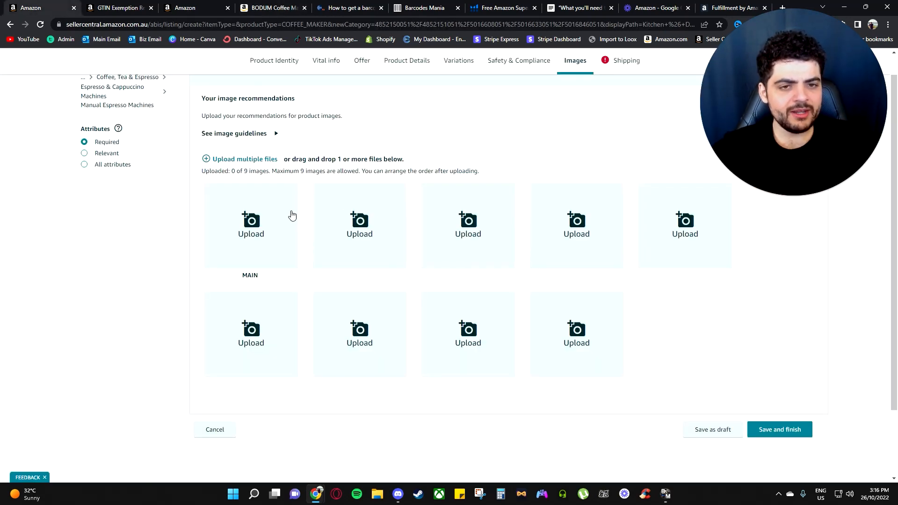
pyautogui.scroll(1, 266, 225)
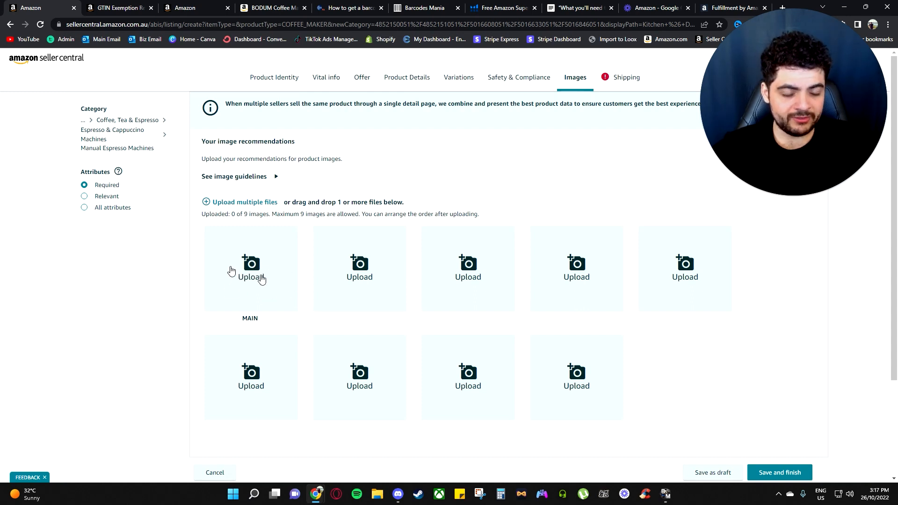
# Step: Check the Shipping section's package fields against the product dimensions and weight in the BODUM listing's technical details
pyautogui.click(612, 86)
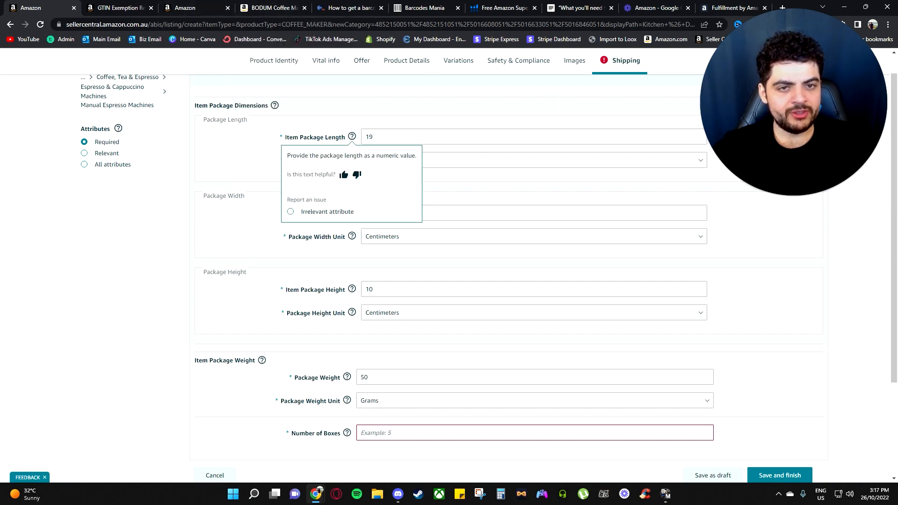
pyautogui.click(276, 7)
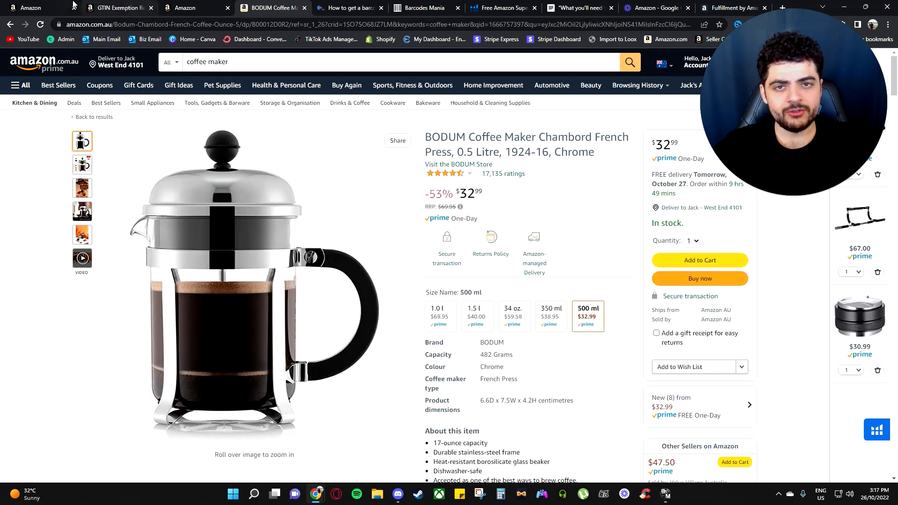
pyautogui.scroll(-5, 392, 283)
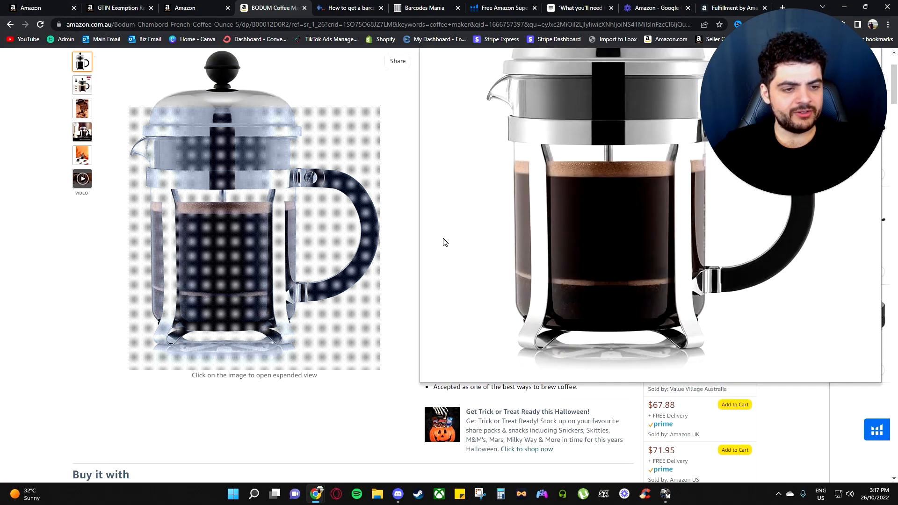
pyautogui.scroll(-5, 392, 283)
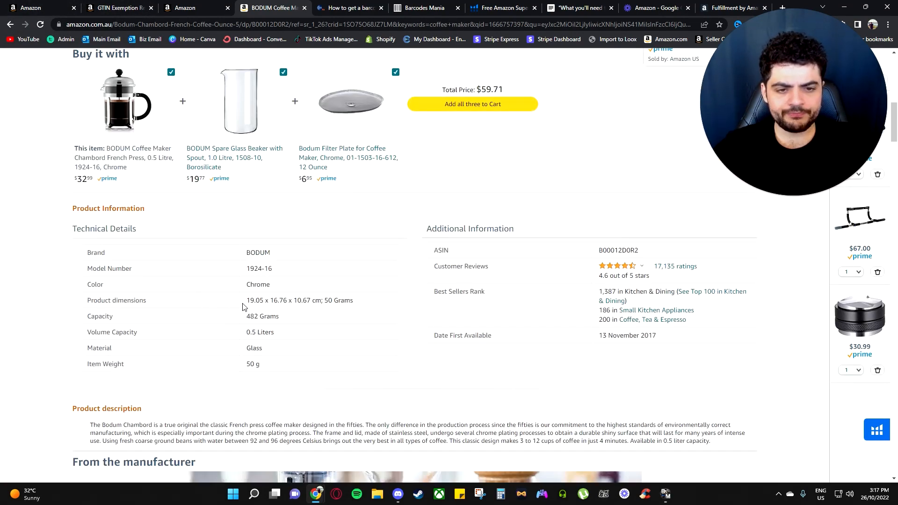
pyautogui.moveTo(246, 300); pyautogui.dragTo(357, 301)
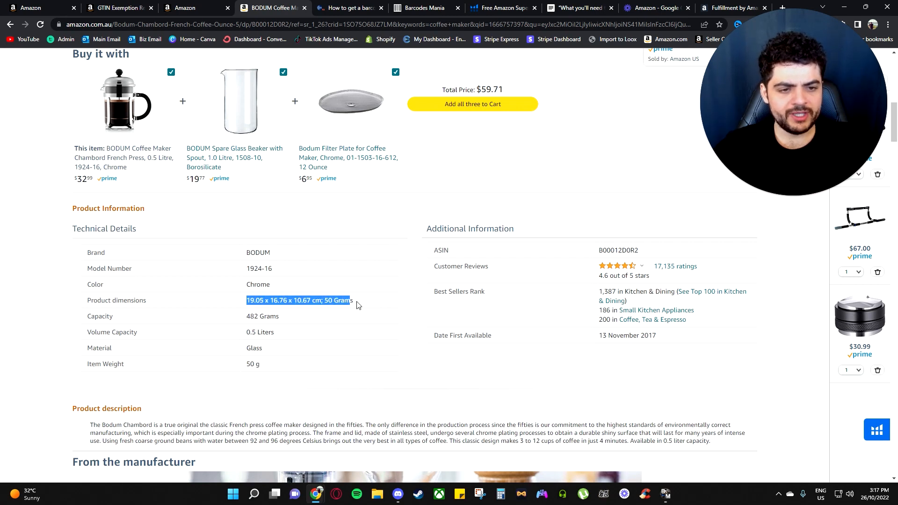
pyautogui.click(359, 305)
pyautogui.moveTo(246, 300); pyautogui.dragTo(356, 302)
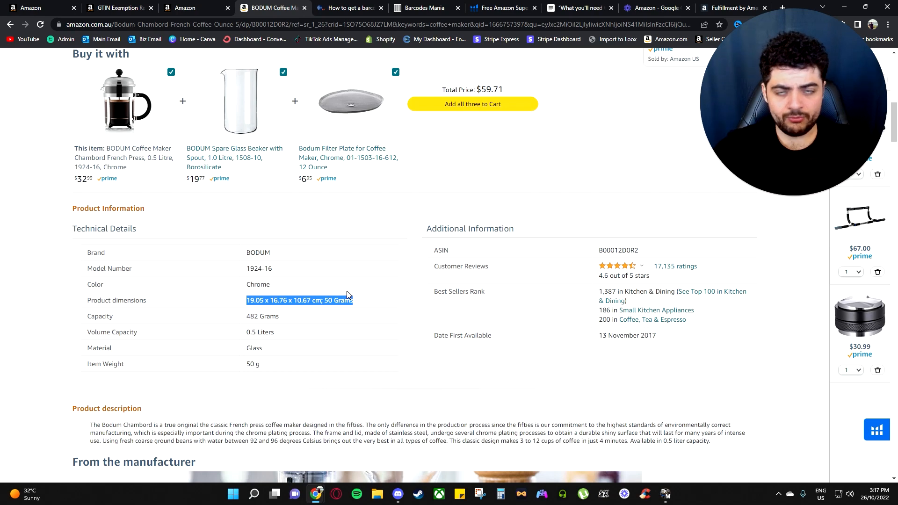
pyautogui.click(45, 5)
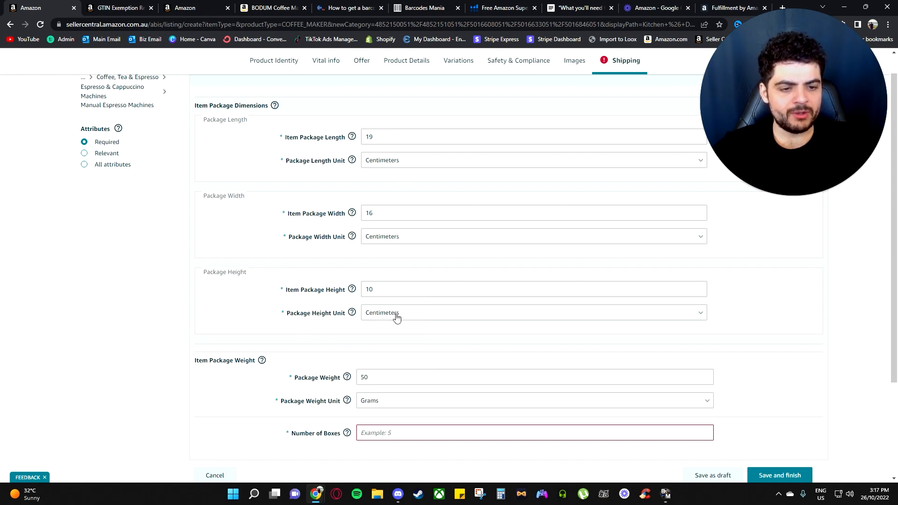
# Step: Set the Number of Boxes to 1 in the Shipping section and submit the listing
pyautogui.scroll(-1, 417, 363)
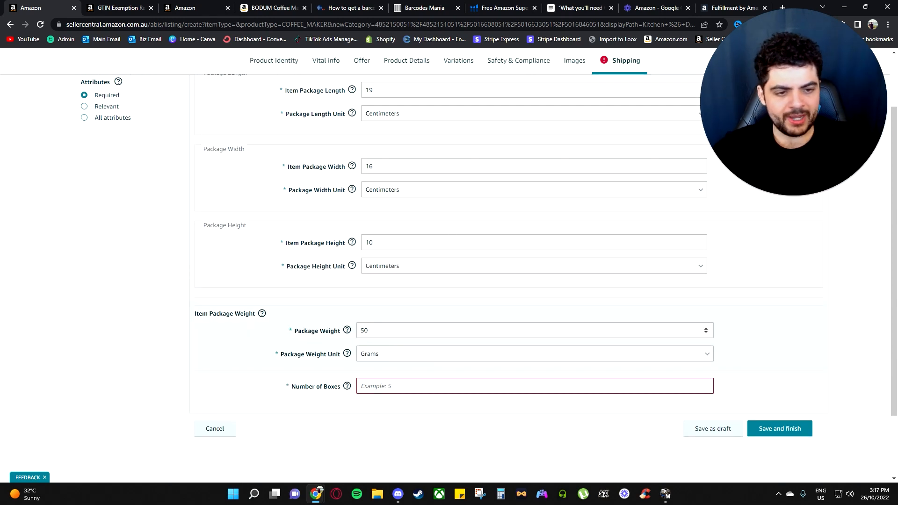
pyautogui.click(376, 381)
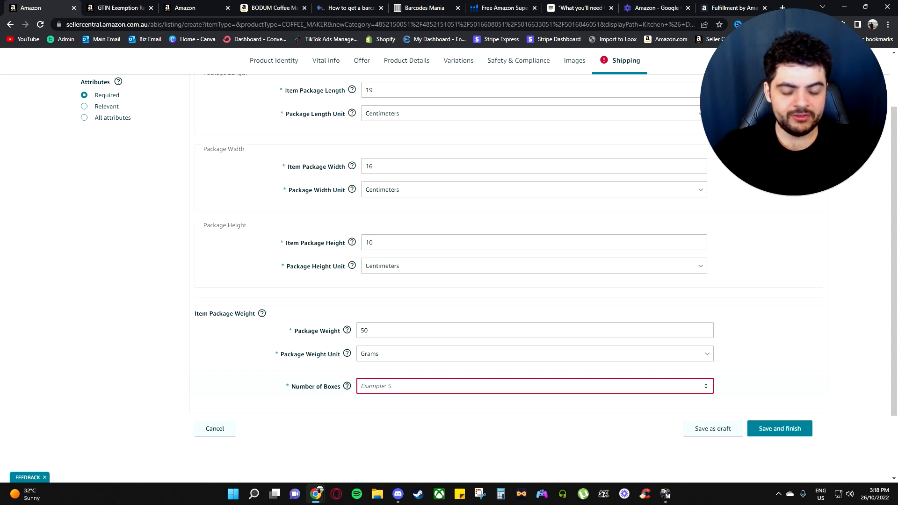
pyautogui.write('1')
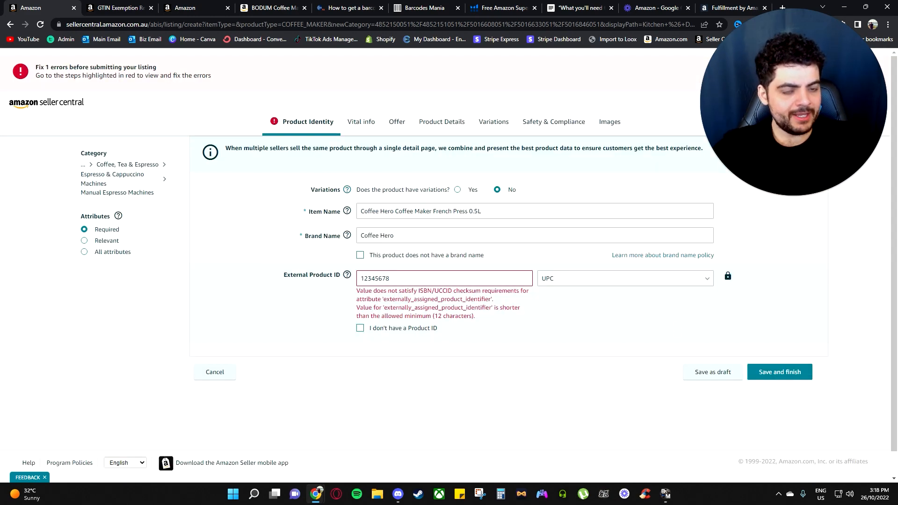
# Step: Highlight the placeholder External Product ID in the Product Identity section
pyautogui.click(444, 279)
pyautogui.moveTo(391, 279); pyautogui.dragTo(360, 279)
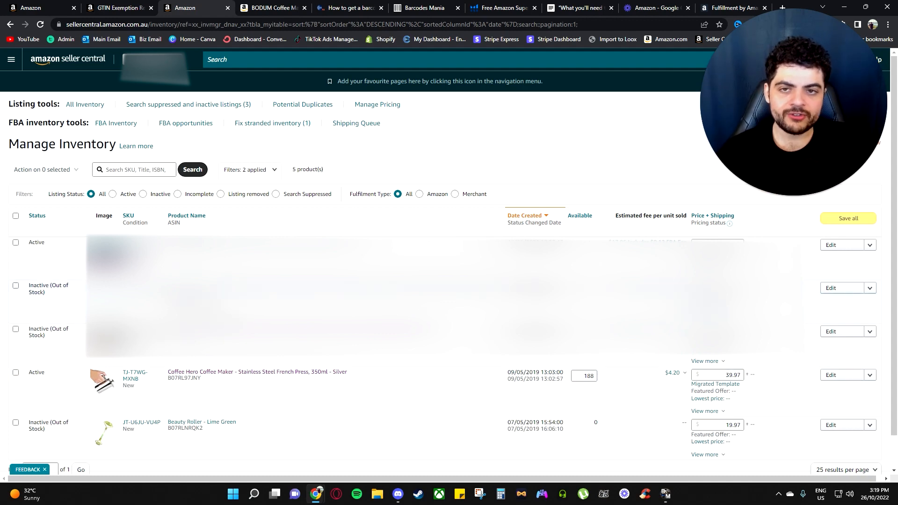
# Step: Look over the Seller Central navigation menu from Manage Inventory, and switch to the JustNotepad checklist for listing a product
pyautogui.click(11, 60)
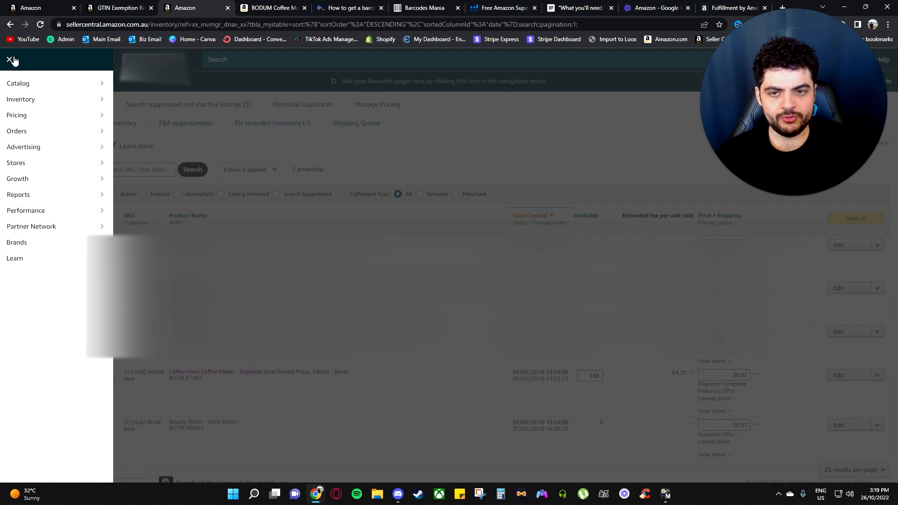
pyautogui.moveTo(21, 100)
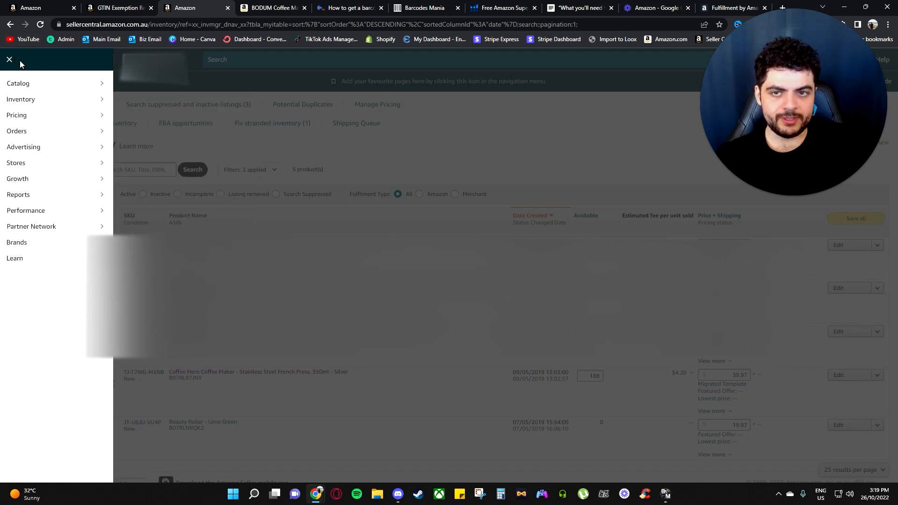
pyautogui.click(9, 61)
pyautogui.click(139, 59)
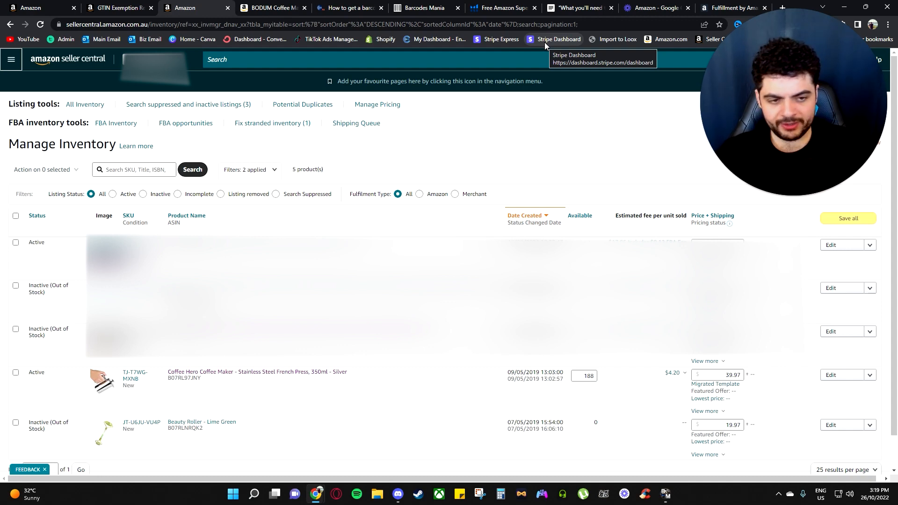
pyautogui.click(571, 7)
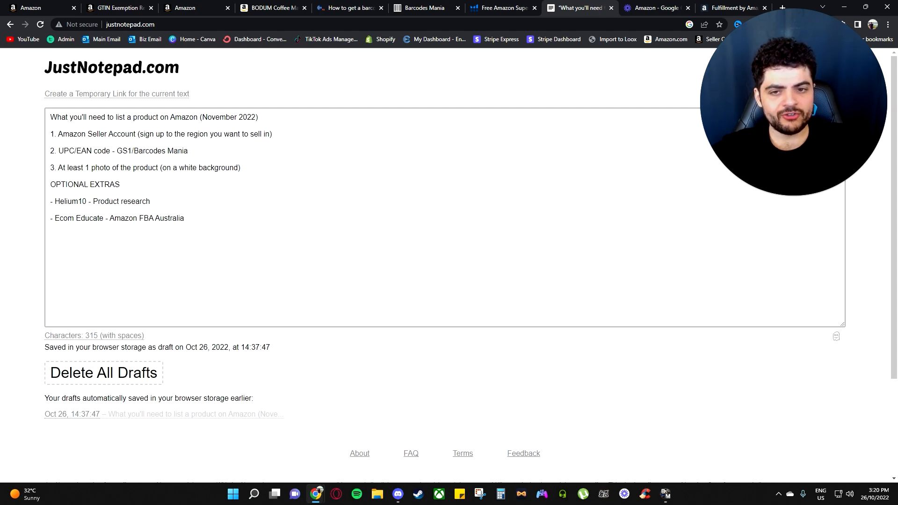
# Step: Highlight the Helium10 product research item in the checklist, view the Helium 10 website, and return to the checklist
pyautogui.moveTo(55, 201); pyautogui.dragTo(152, 202)
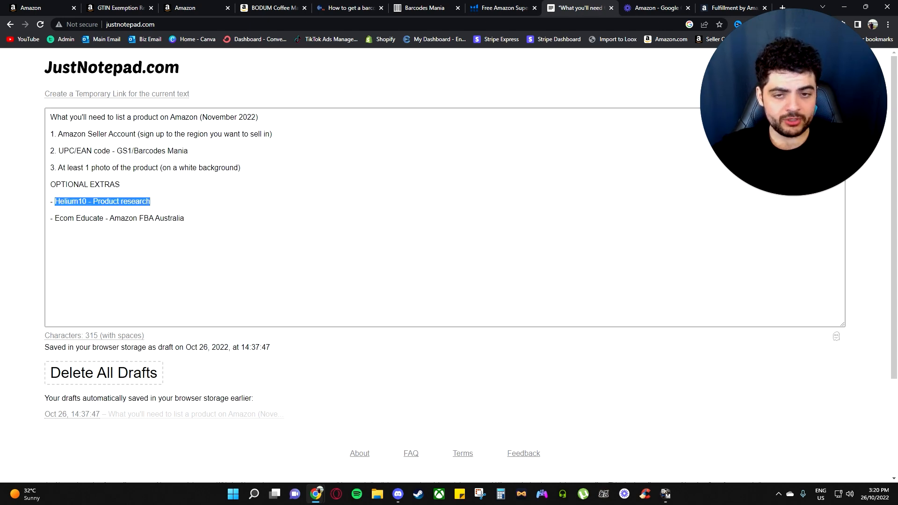
pyautogui.click(151, 202)
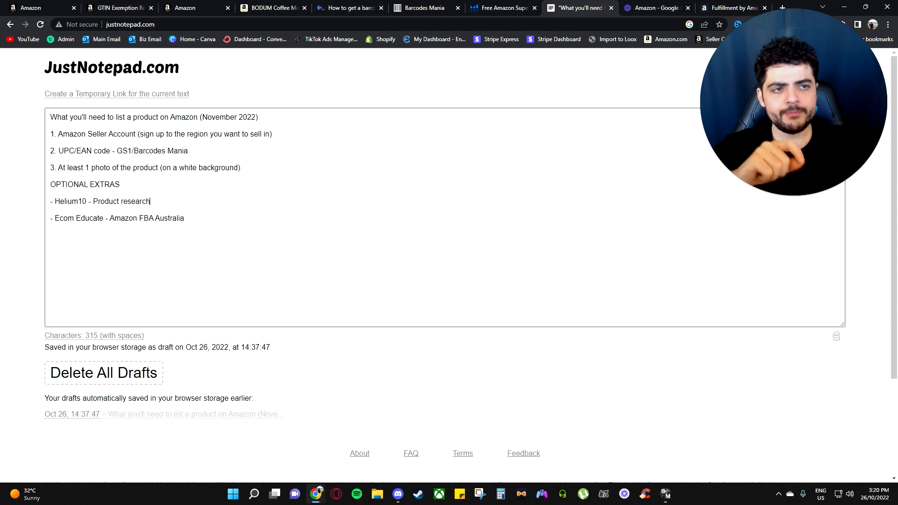
pyautogui.click(494, 8)
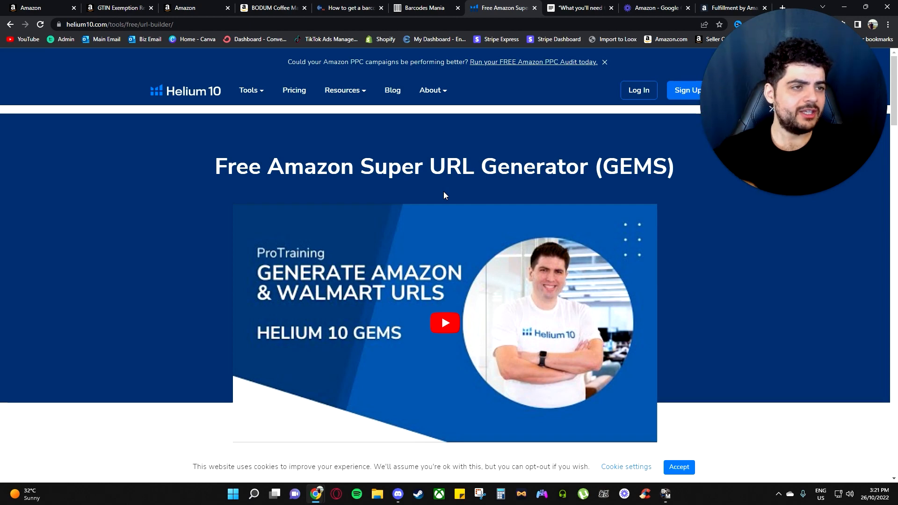
pyautogui.hotkey('ctrl', 'Tab')
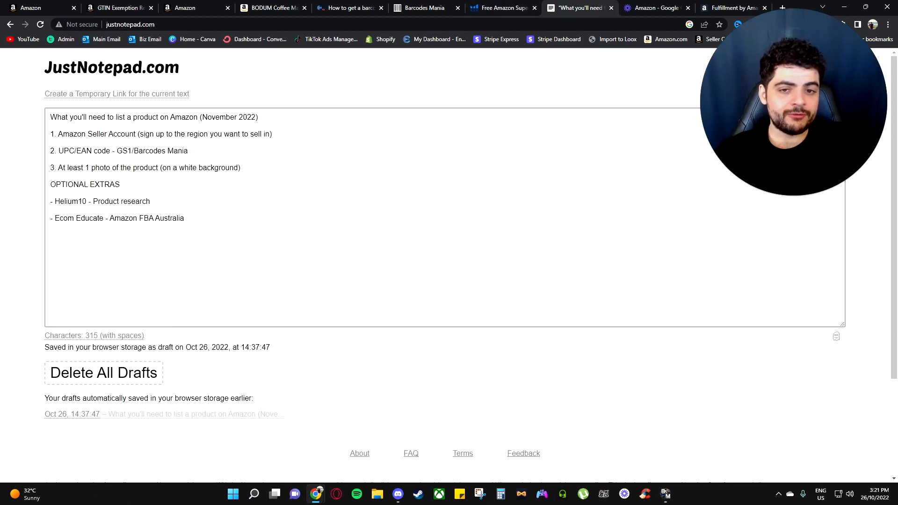
# Step: Highlight the Ecom Educate - Amazon FBA Australia item under the checklist's optional extras
pyautogui.moveTo(184, 219); pyautogui.dragTo(110, 218)
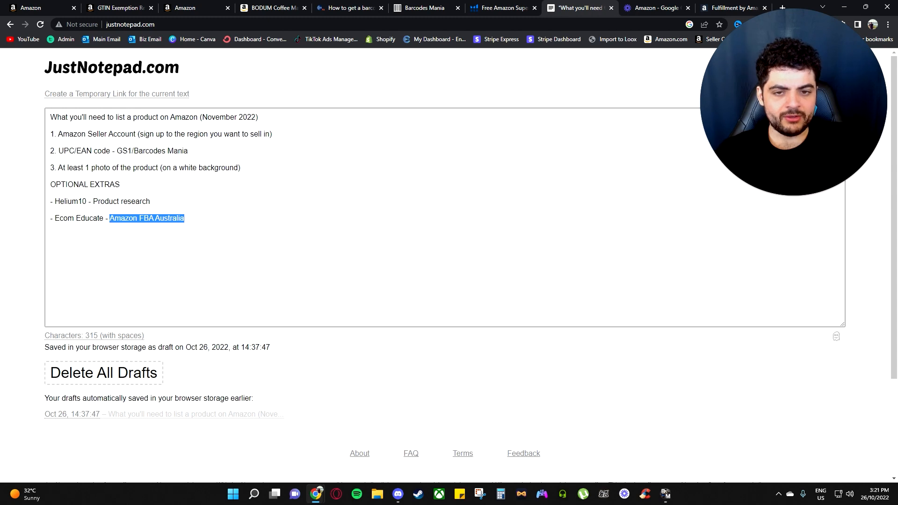
pyautogui.click(184, 219)
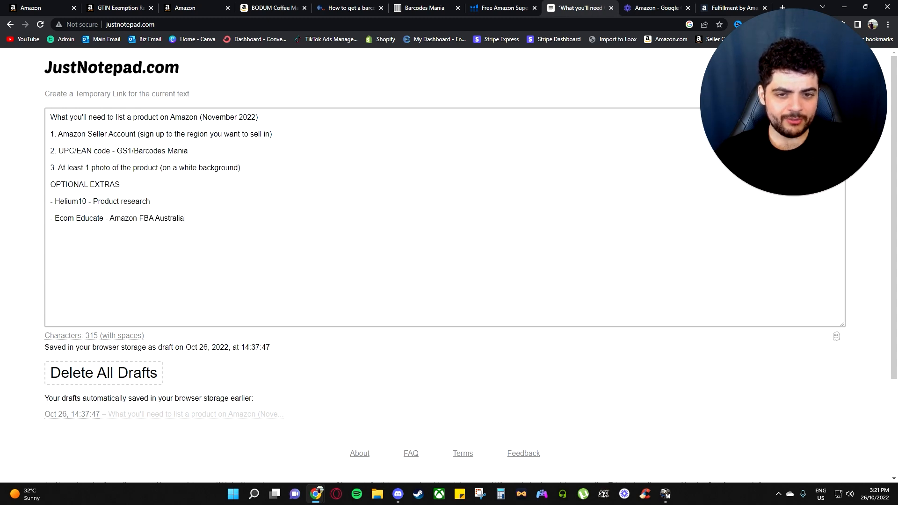
pyautogui.moveTo(185, 218); pyautogui.dragTo(50, 218)
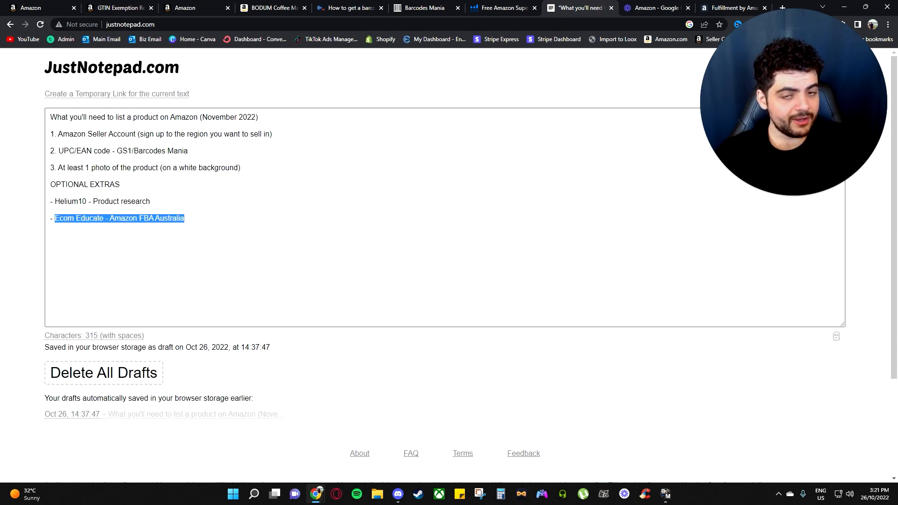
pyautogui.click(184, 219)
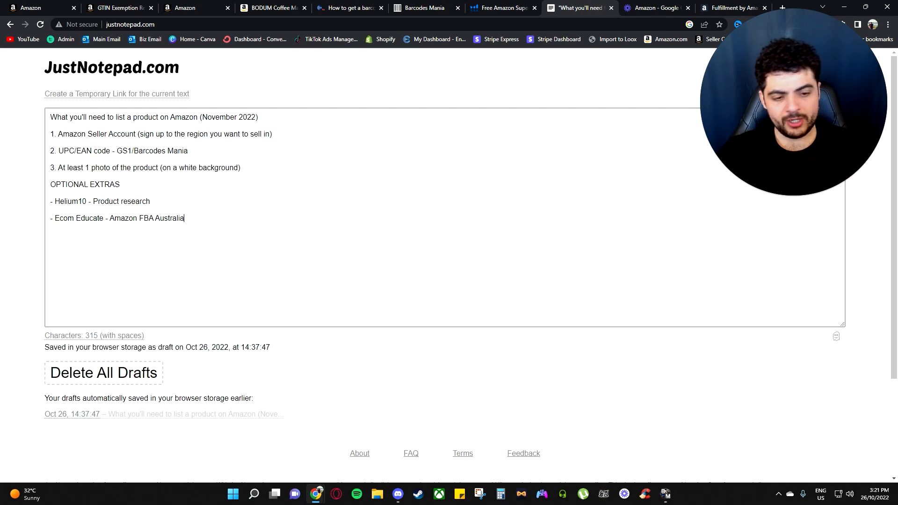
# Step: Switch to the browser window with the Ecom Educate Amazon FBA course page and review its learning points, student results and included resources
pyautogui.moveTo(320, 493)
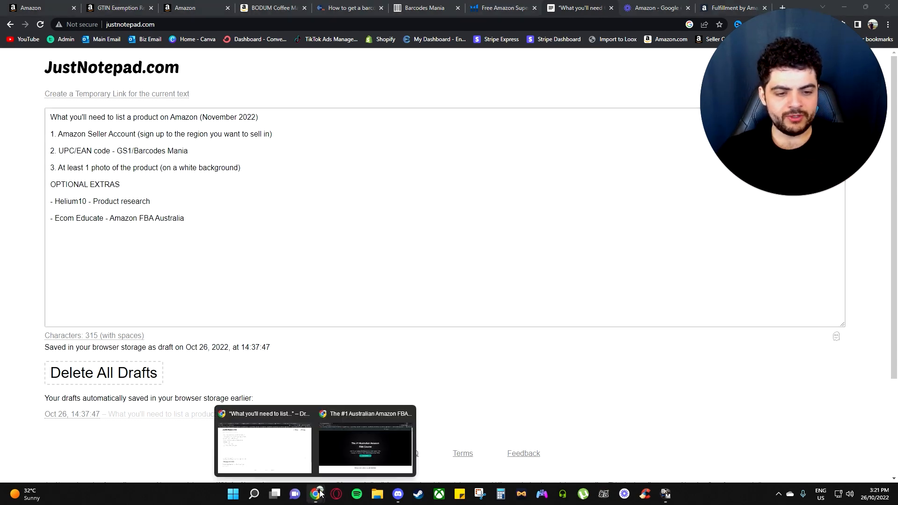
pyautogui.click(331, 456)
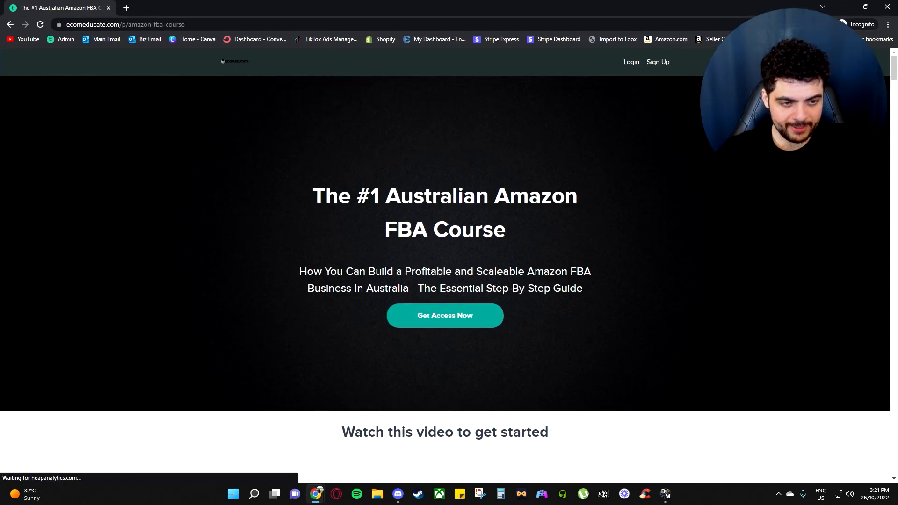
pyautogui.scroll(-7, 421, 200)
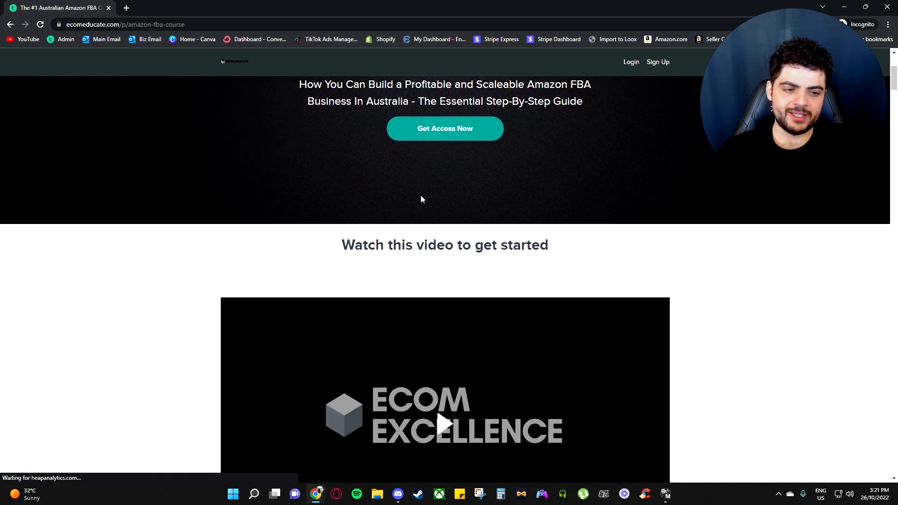
pyautogui.scroll(-6, 421, 200)
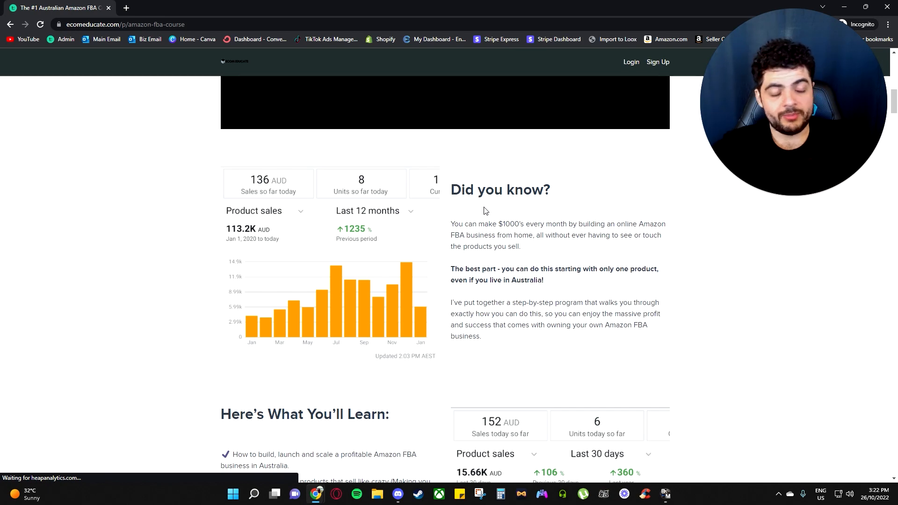
pyautogui.scroll(-5, 486, 208)
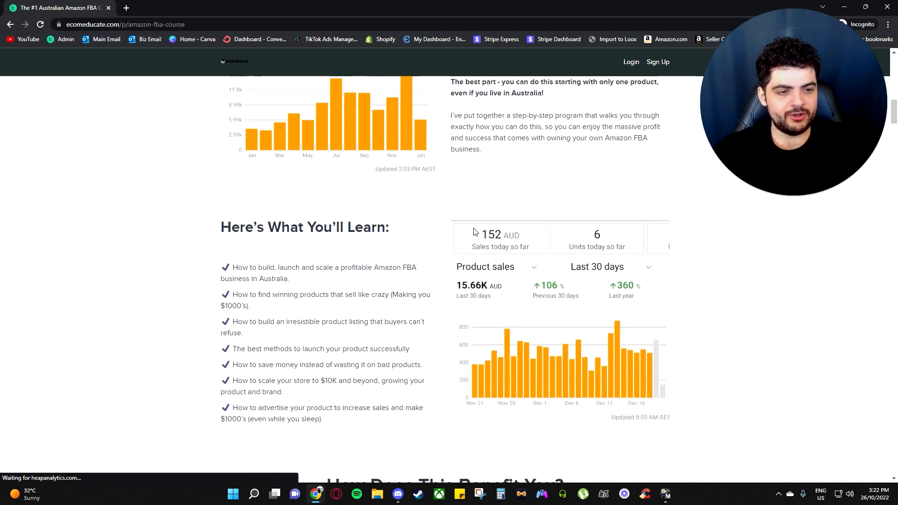
pyautogui.scroll(-6, 467, 252)
pyautogui.scroll(9, 467, 251)
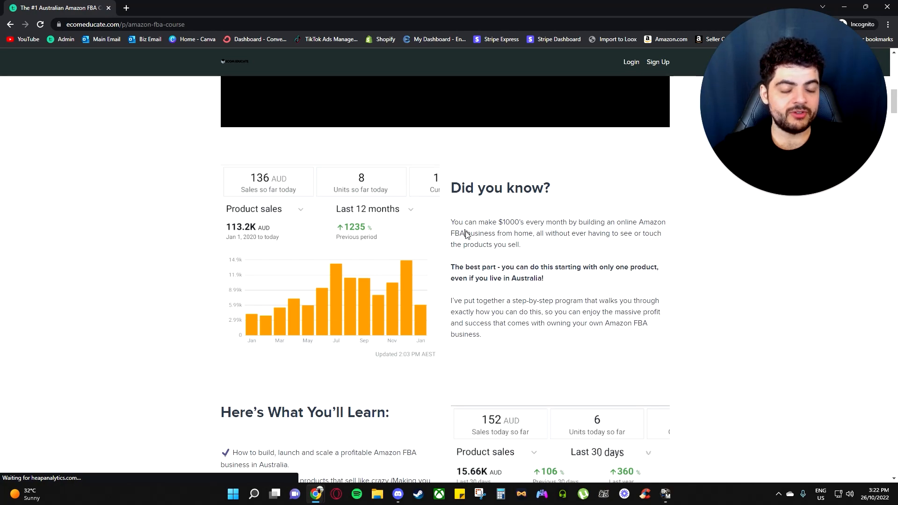
pyautogui.scroll(-20, 466, 236)
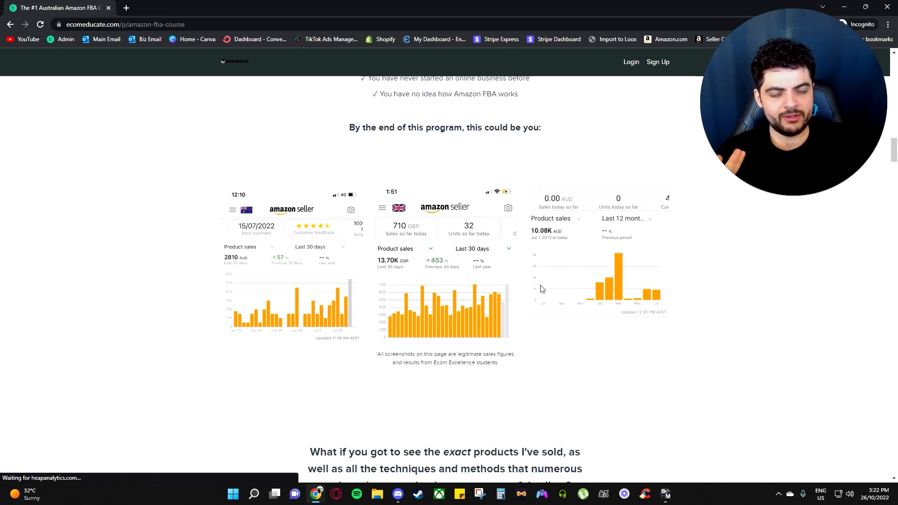
pyautogui.scroll(-12, 503, 275)
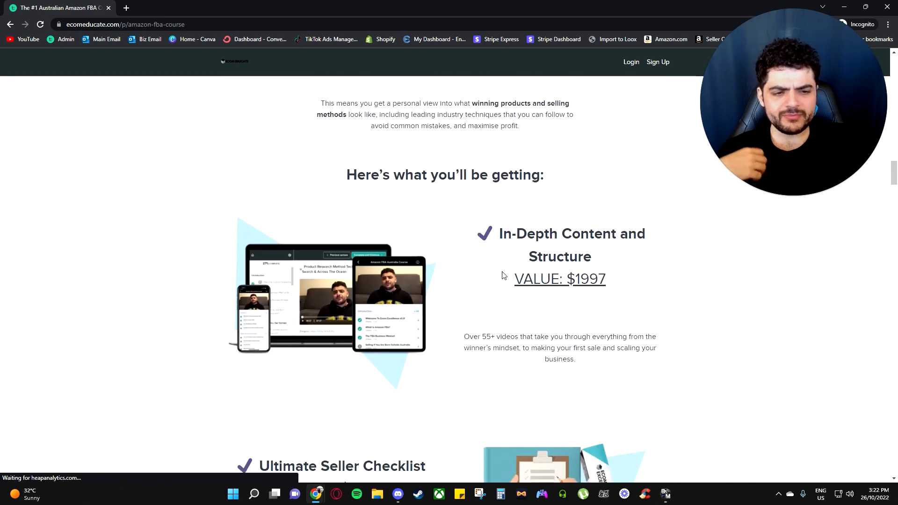
pyautogui.scroll(-12, 476, 278)
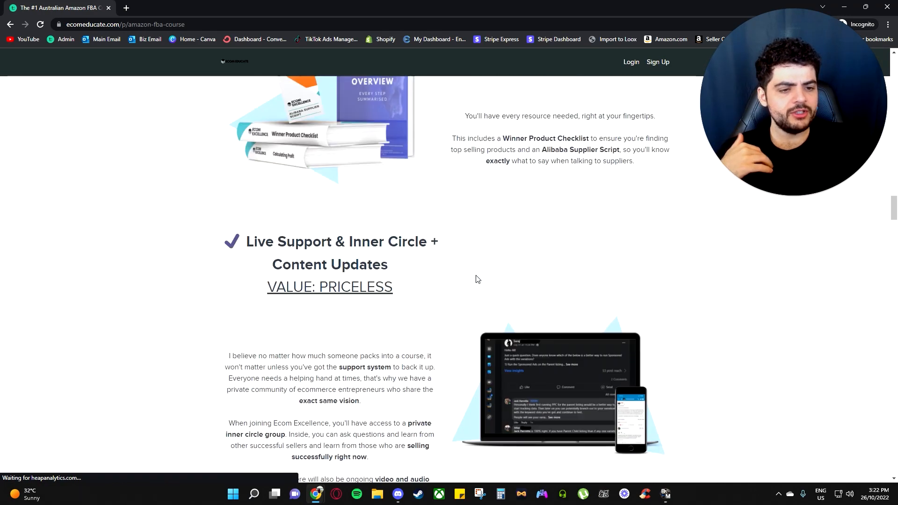
pyautogui.scroll(-8, 476, 278)
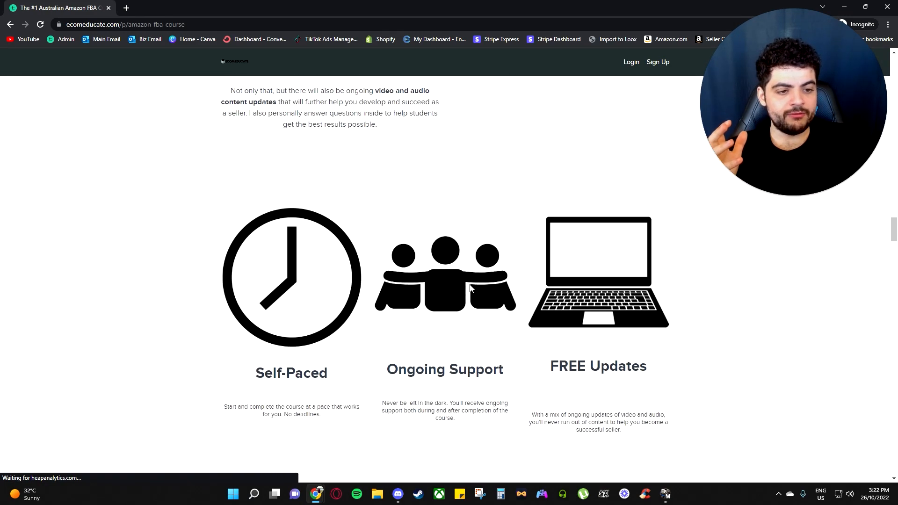
# Step: Expand the full Course Curriculum on the Amazon FBA course page and look through the lessons from the introduction to Module 6
pyautogui.scroll(-4, 472, 288)
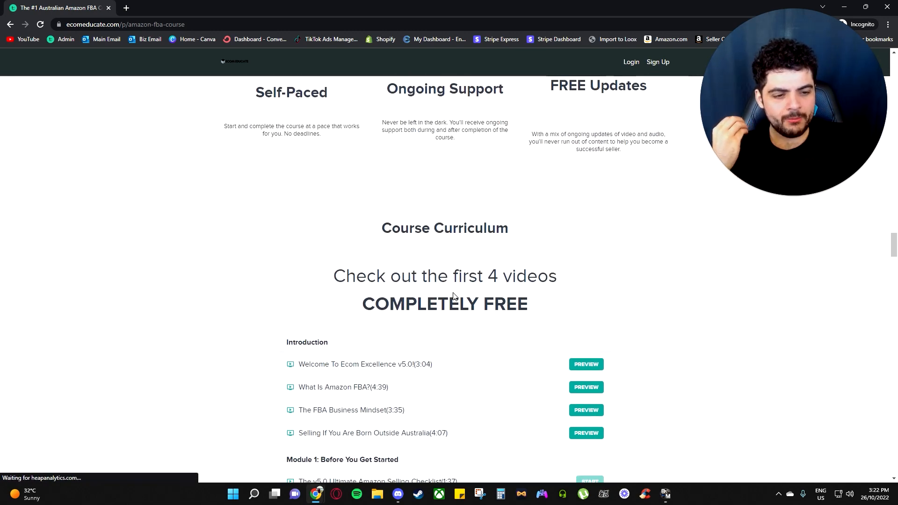
pyautogui.scroll(-4, 452, 295)
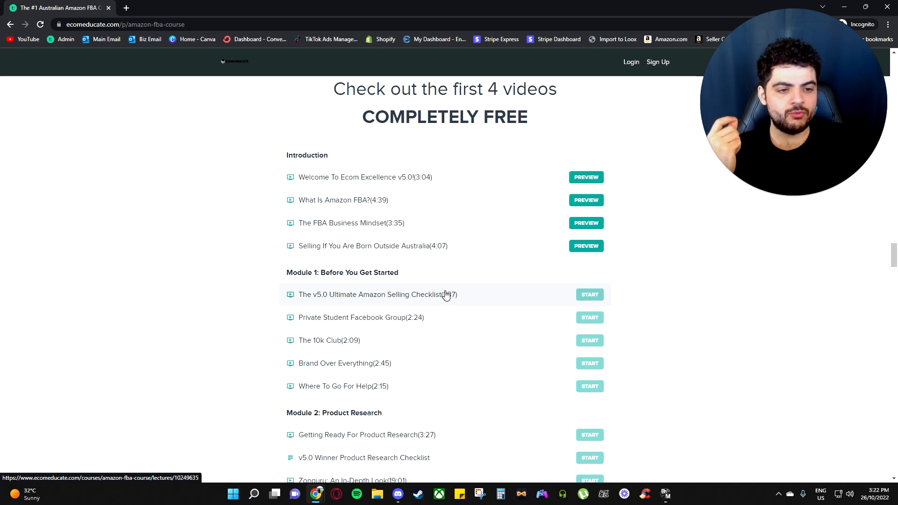
pyautogui.scroll(-5, 447, 294)
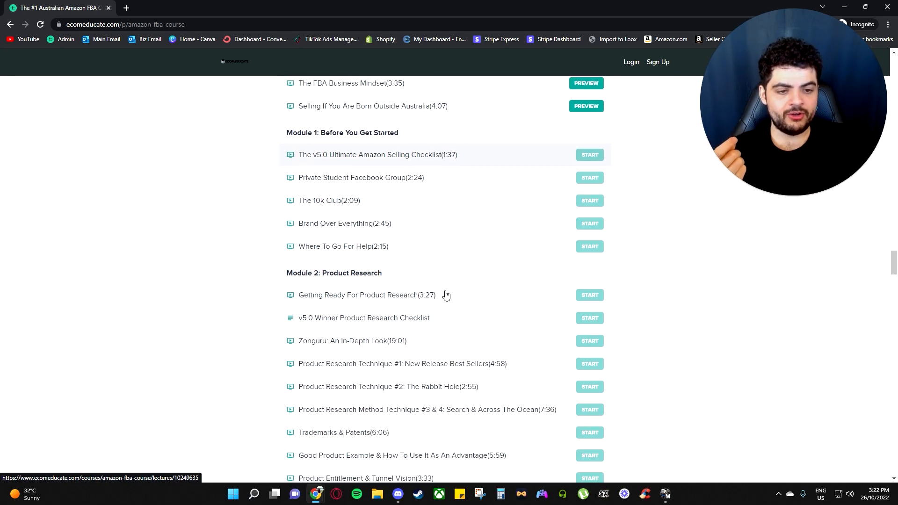
pyautogui.click(444, 419)
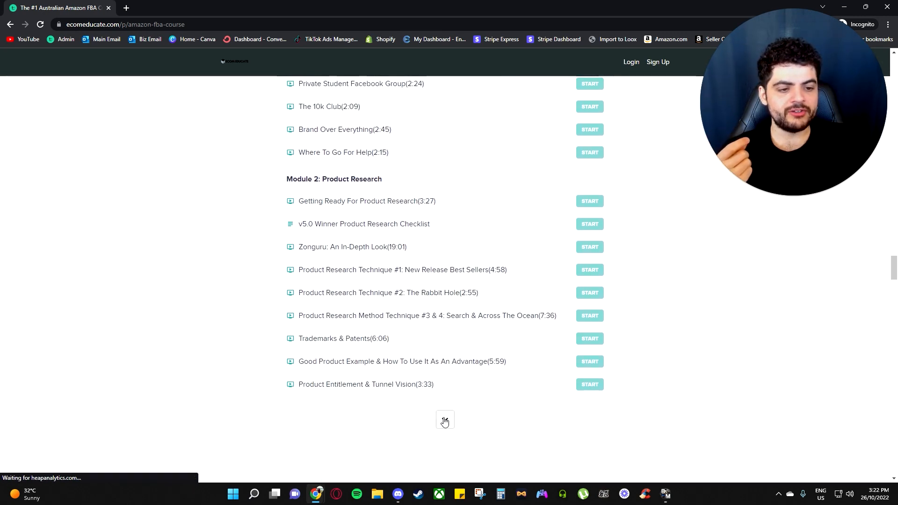
pyautogui.scroll(-3, 465, 273)
pyautogui.scroll(3, 463, 273)
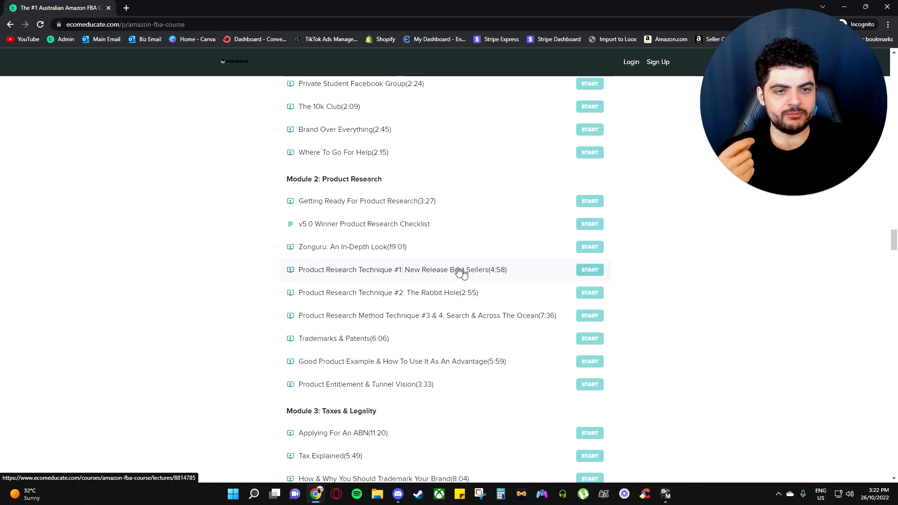
pyautogui.scroll(-3, 459, 253)
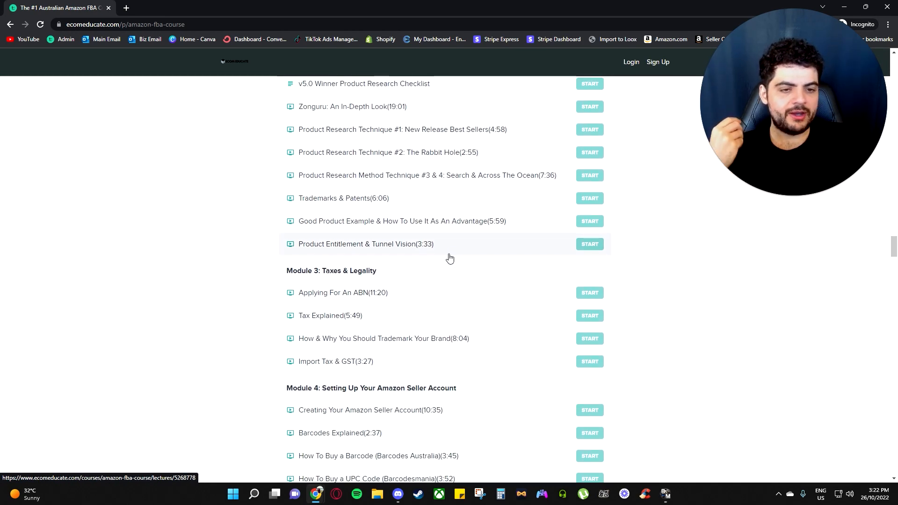
pyautogui.scroll(-2, 430, 257)
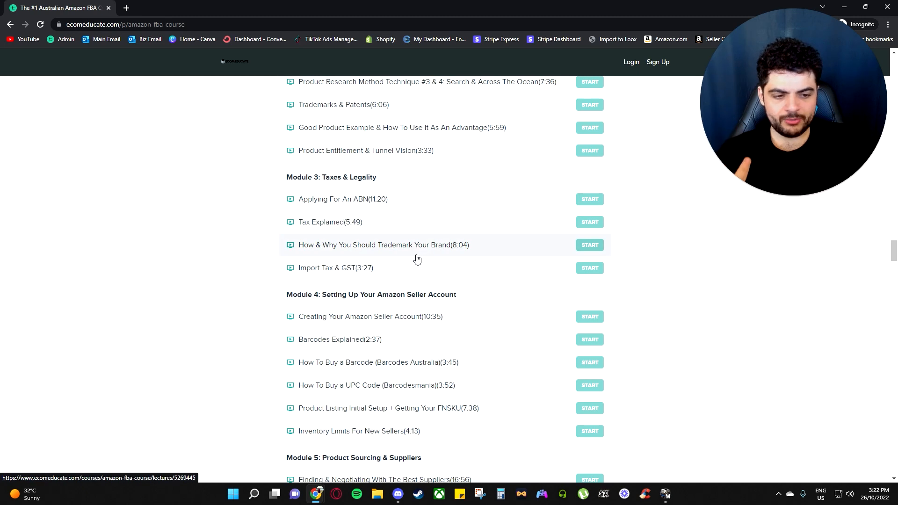
pyautogui.scroll(-6, 425, 258)
pyautogui.scroll(-5, 415, 261)
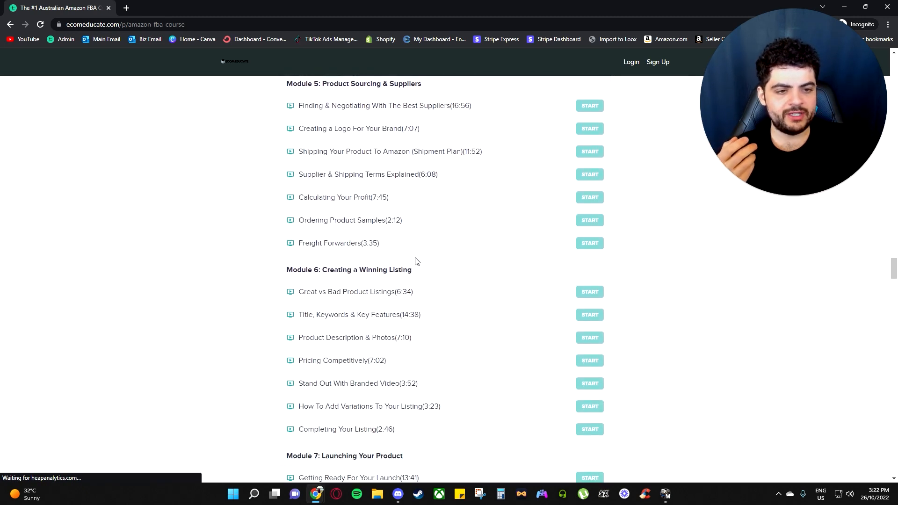